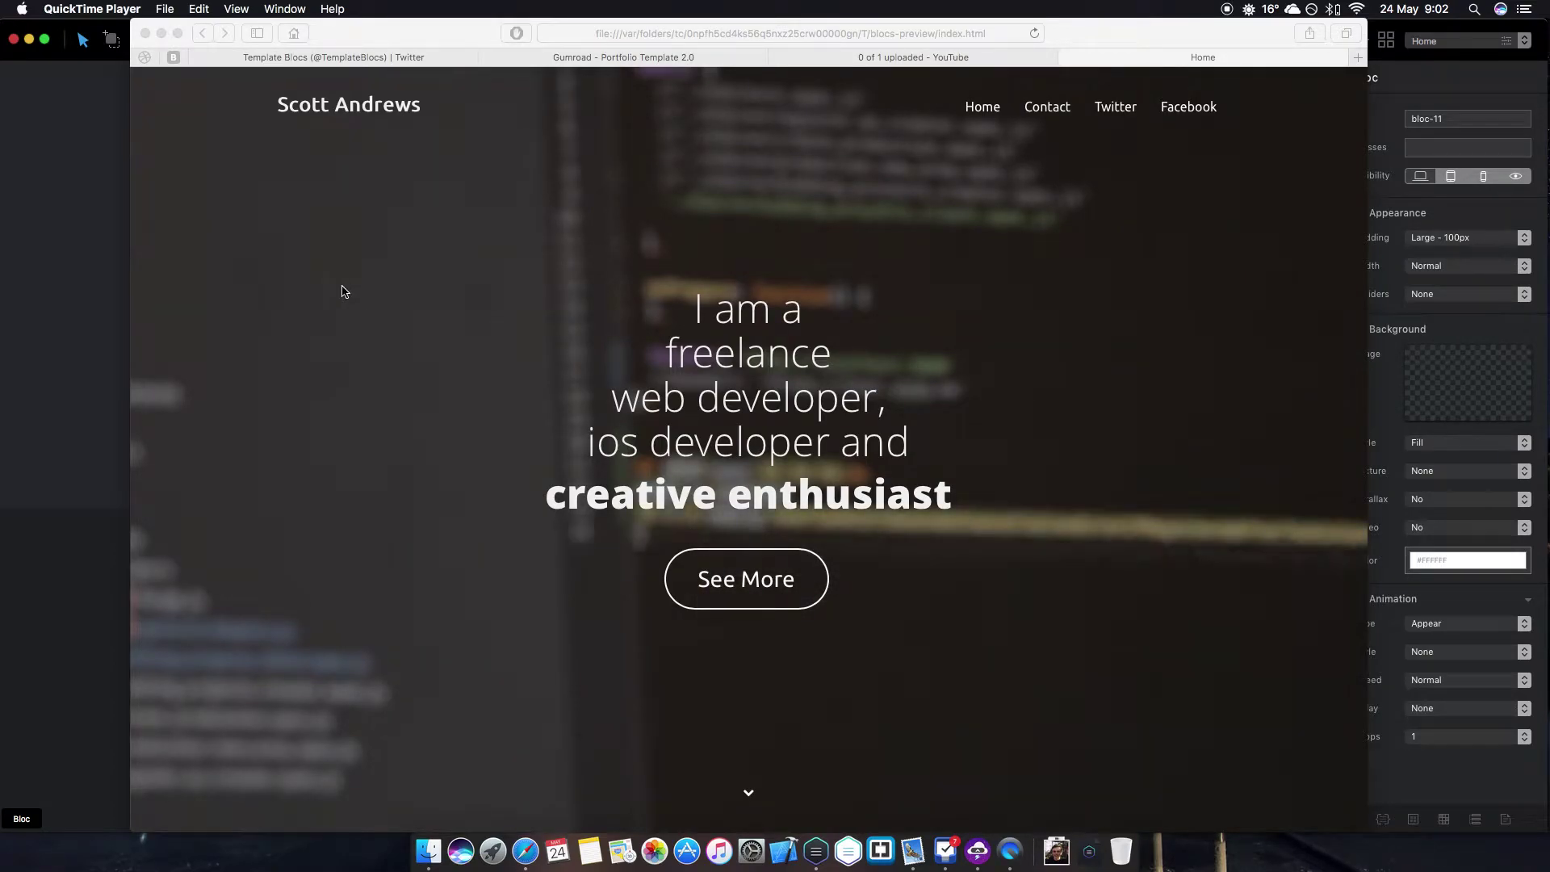
Mute the system sound and bring the Safari portfolio template preview to the front.
{"action": "key", "text": "XF86AudioMute"}
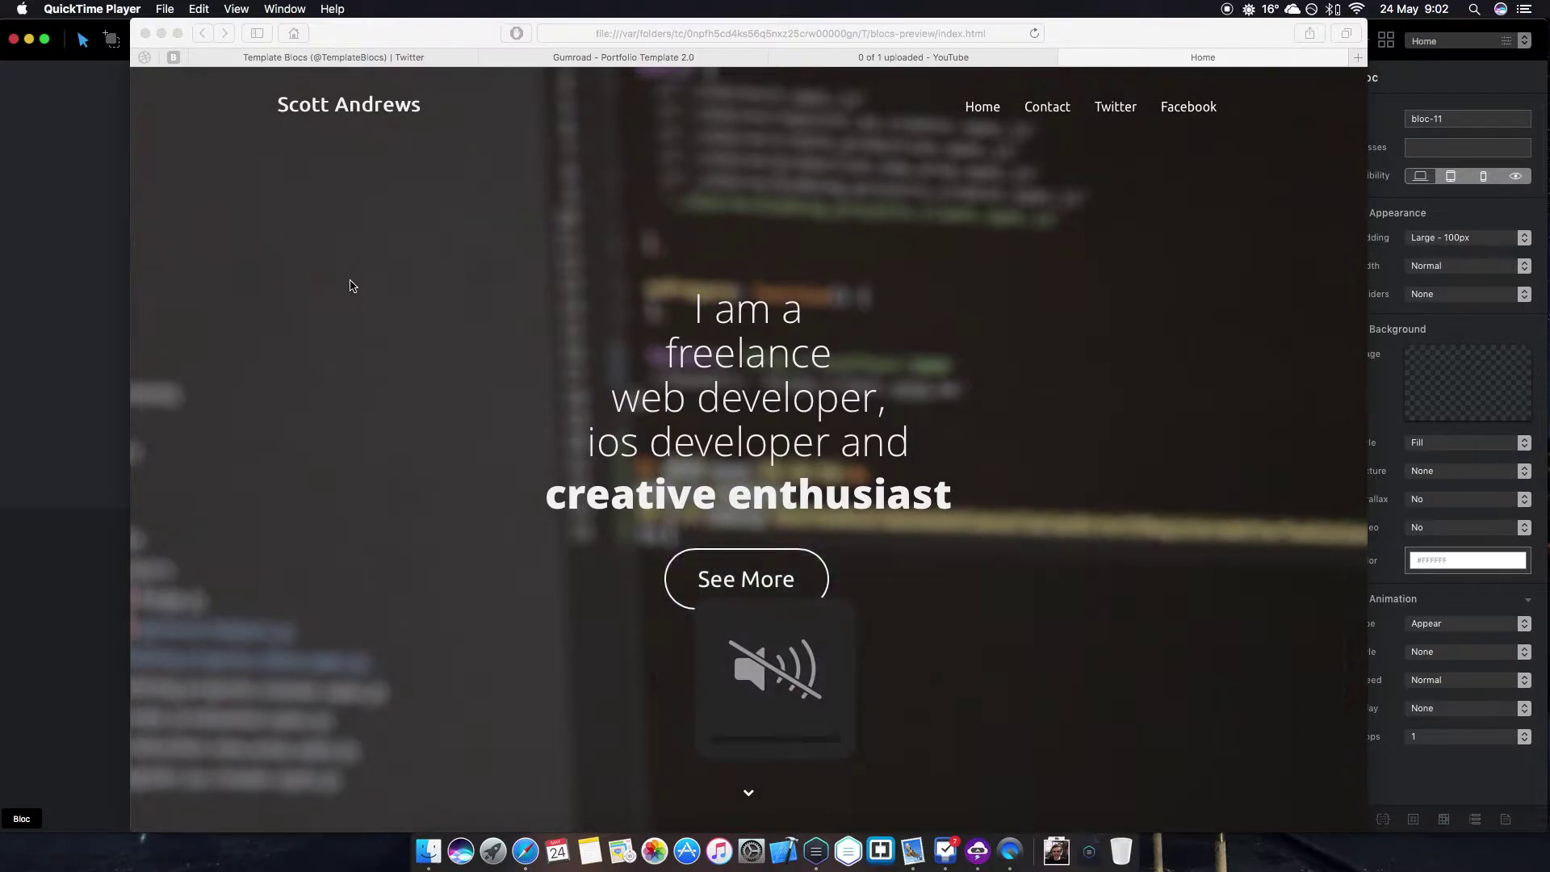
{"action": "scroll", "coordinate": [353, 275], "scroll_direction": "down", "scroll_amount": 1}
{"action": "scroll", "coordinate": [353, 276], "scroll_direction": "up", "scroll_amount": 1}
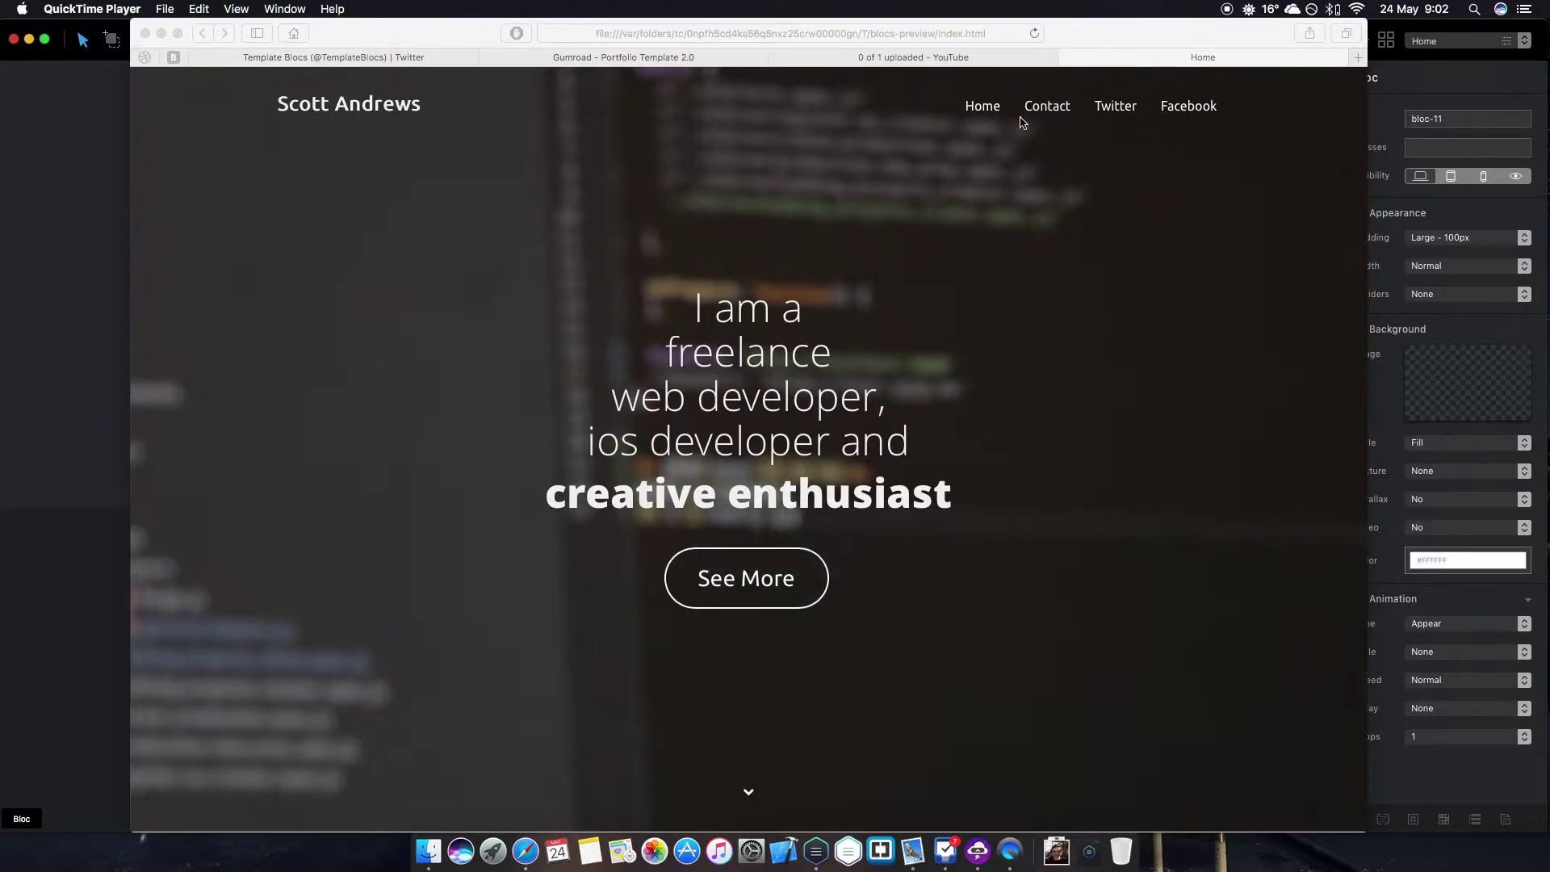
{"action": "left_click", "coordinate": [1098, 125]}
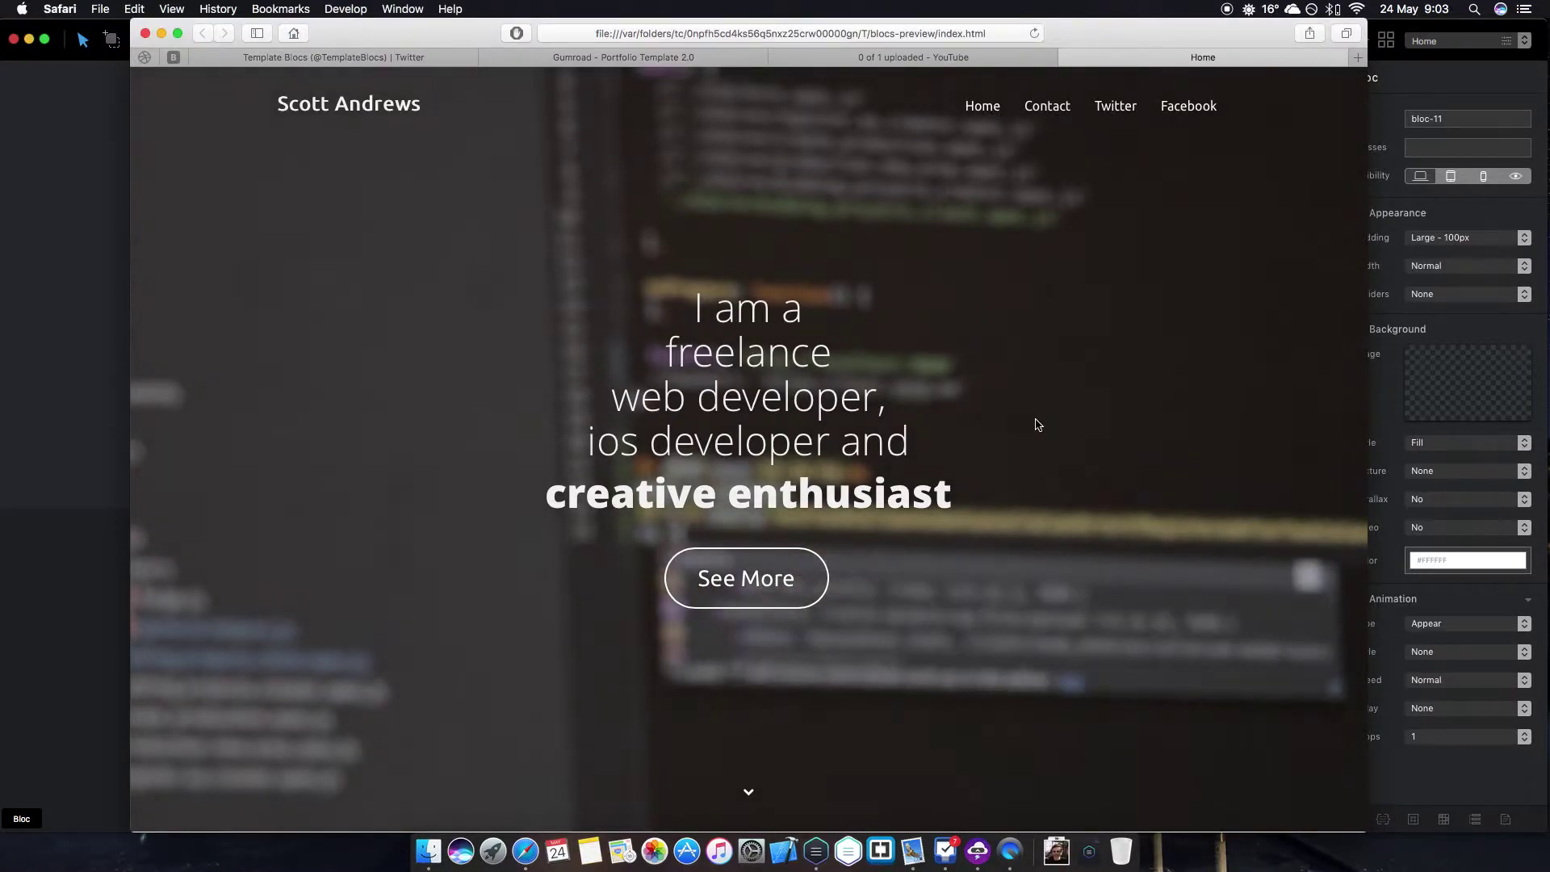
{"action": "scroll", "coordinate": [1036, 423], "scroll_direction": "down", "scroll_amount": 3}
{"action": "scroll", "coordinate": [1036, 423], "scroll_direction": "down", "scroll_amount": 6}
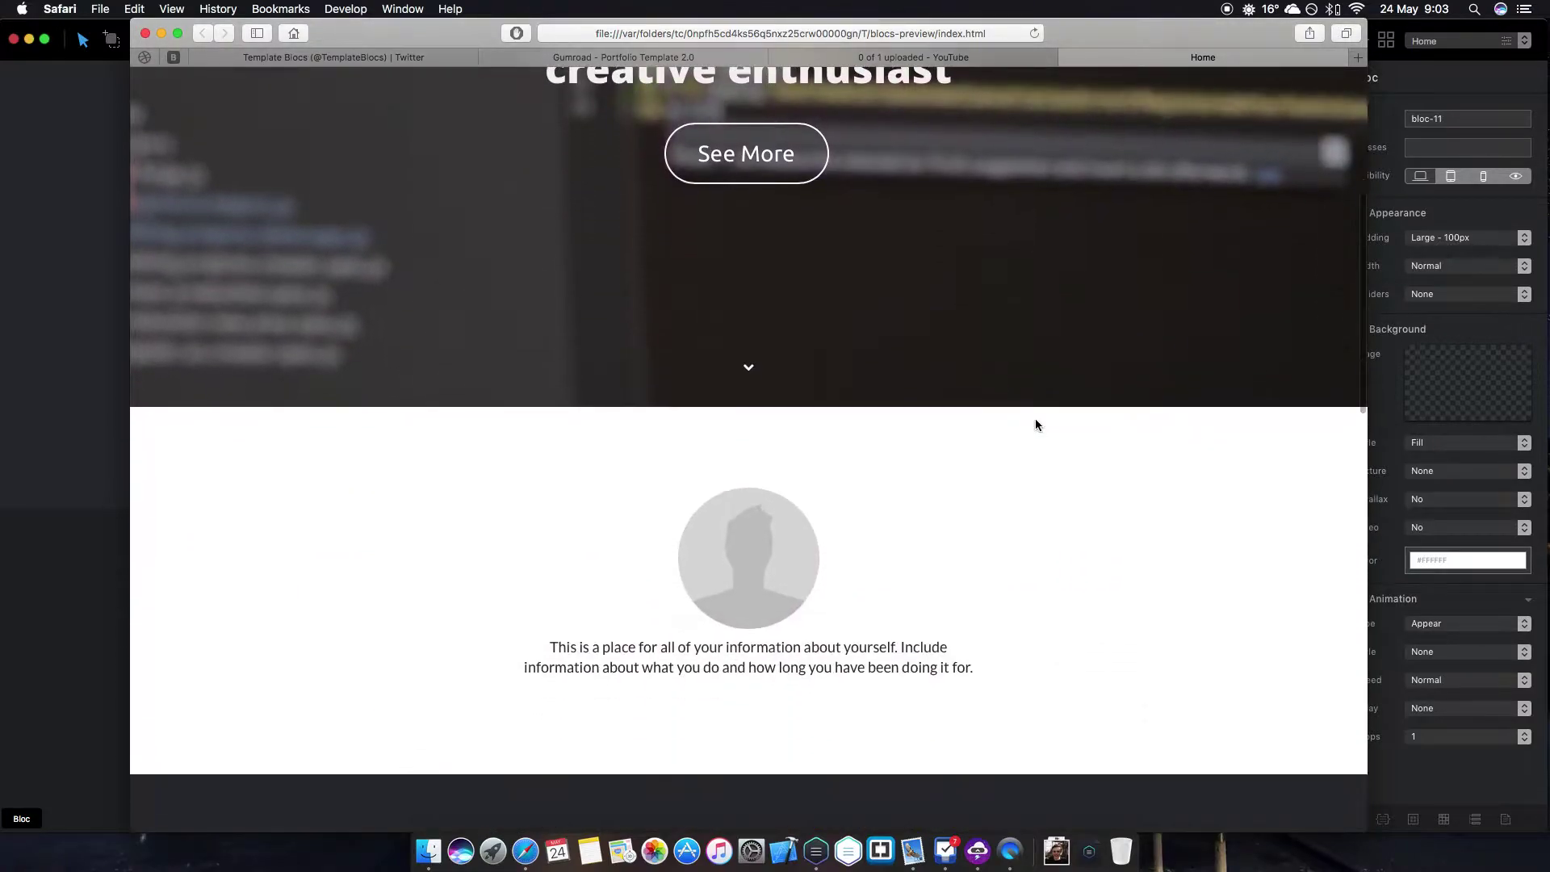
{"action": "scroll", "coordinate": [1035, 419], "scroll_direction": "down", "scroll_amount": 1}
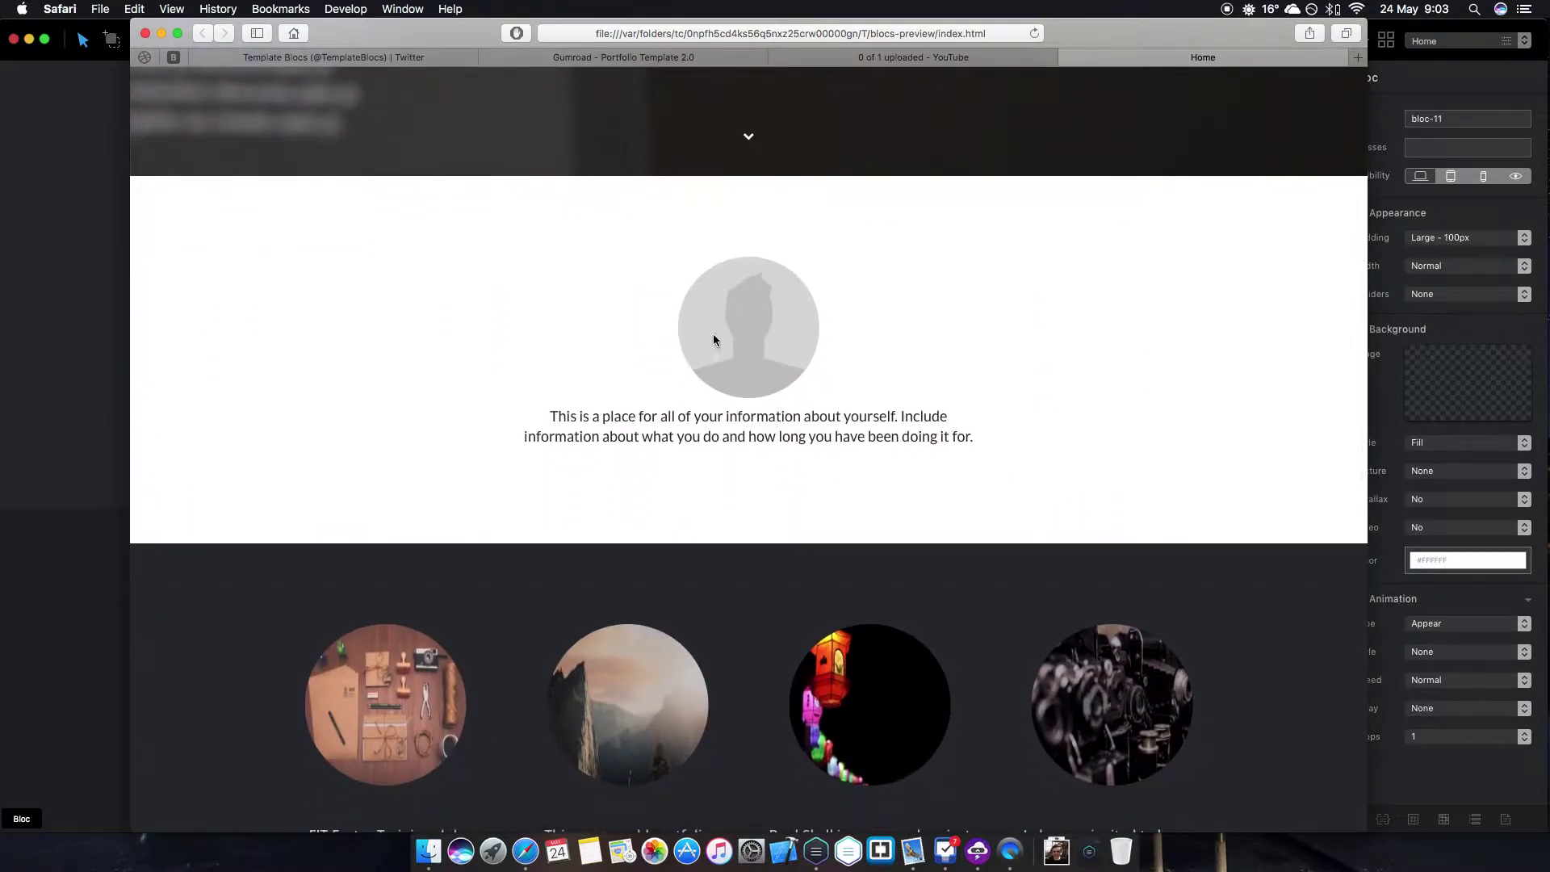
{"action": "scroll", "coordinate": [860, 384], "scroll_direction": "up", "scroll_amount": 1}
{"action": "scroll", "coordinate": [832, 384], "scroll_direction": "up", "scroll_amount": 1}
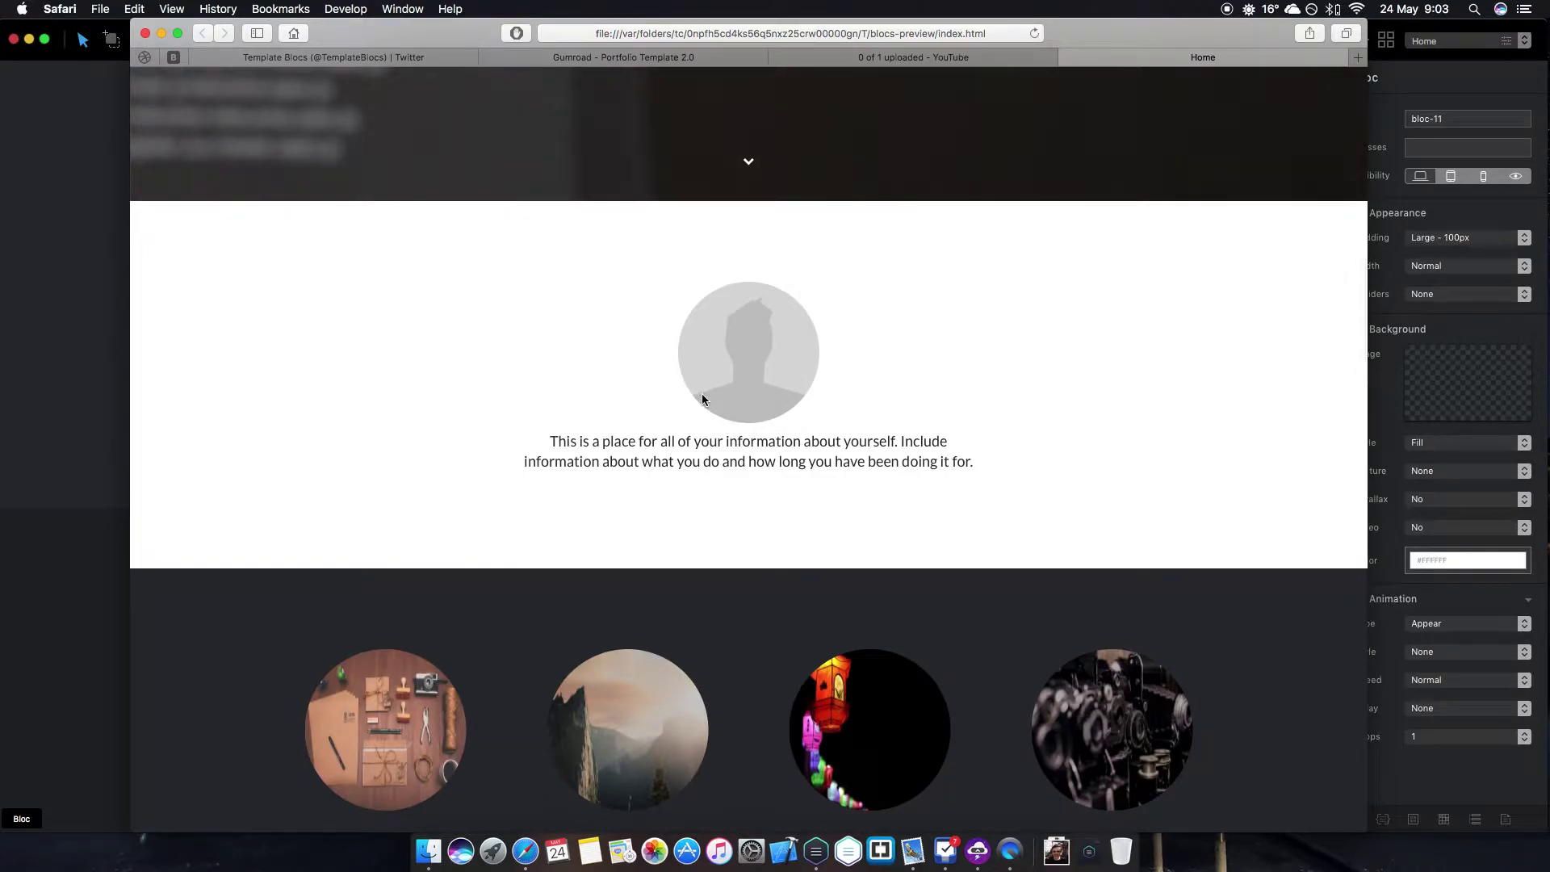
{"action": "scroll", "coordinate": [702, 398], "scroll_direction": "down", "scroll_amount": 1}
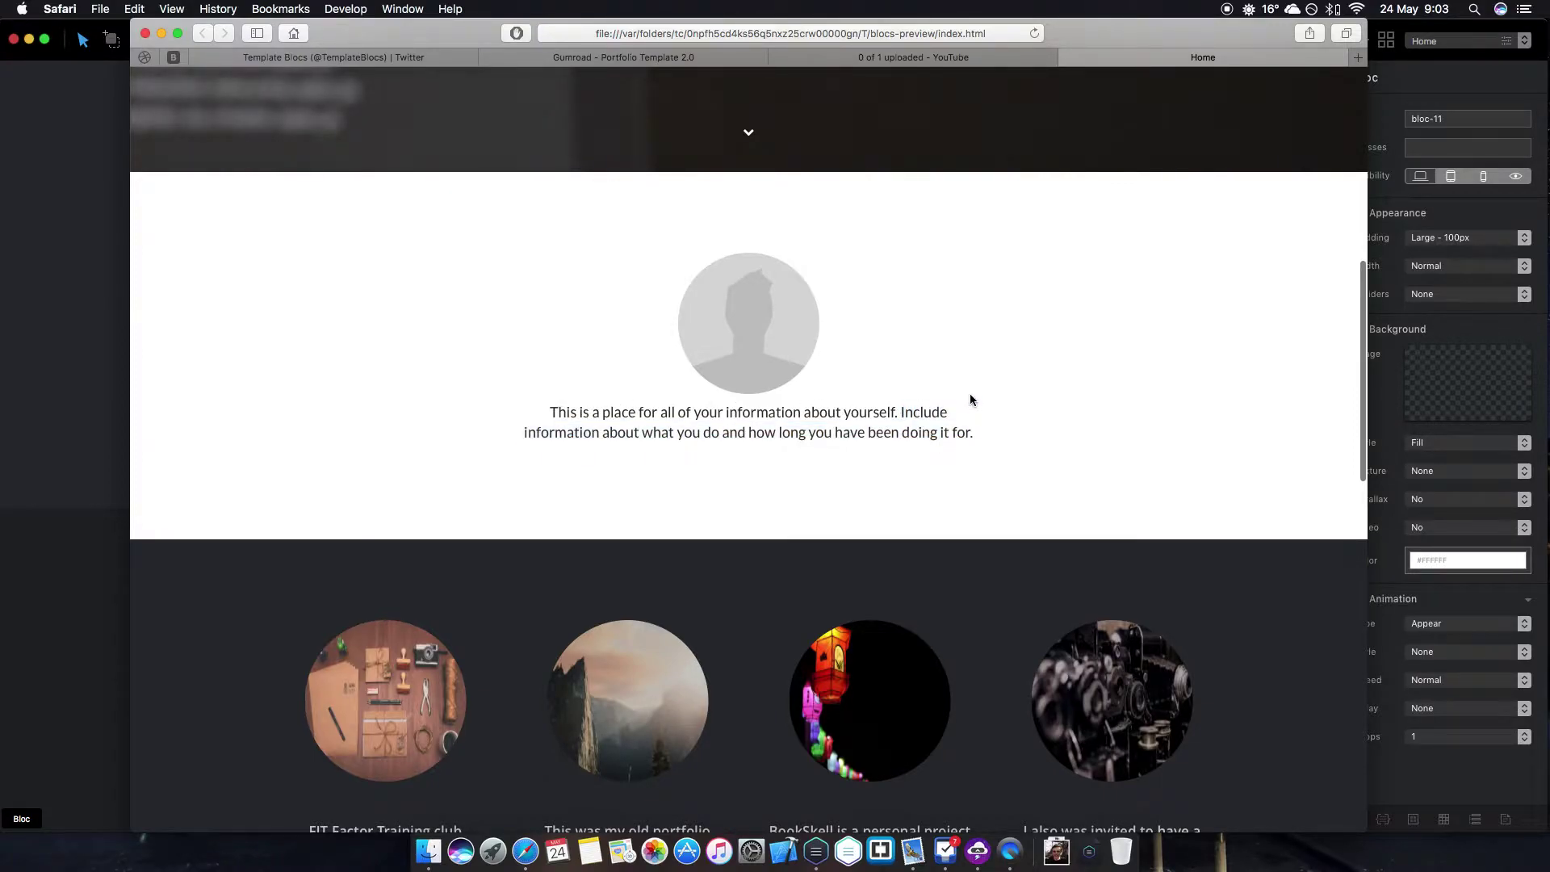
{"action": "scroll", "coordinate": [971, 399], "scroll_direction": "down", "scroll_amount": 5}
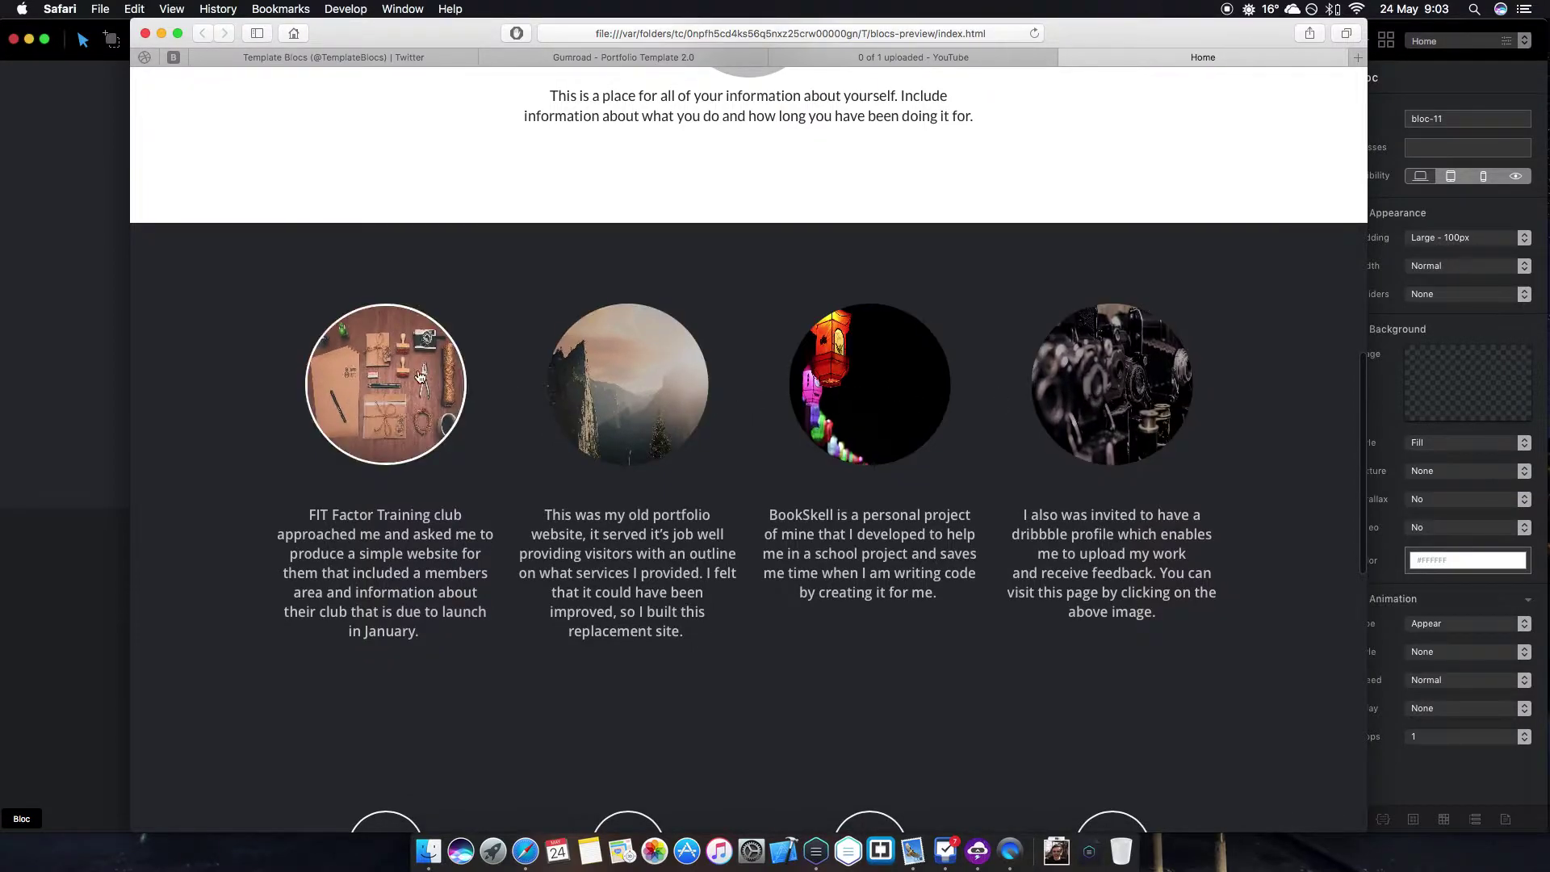
{"action": "scroll", "coordinate": [1043, 399], "scroll_direction": "down", "scroll_amount": 5}
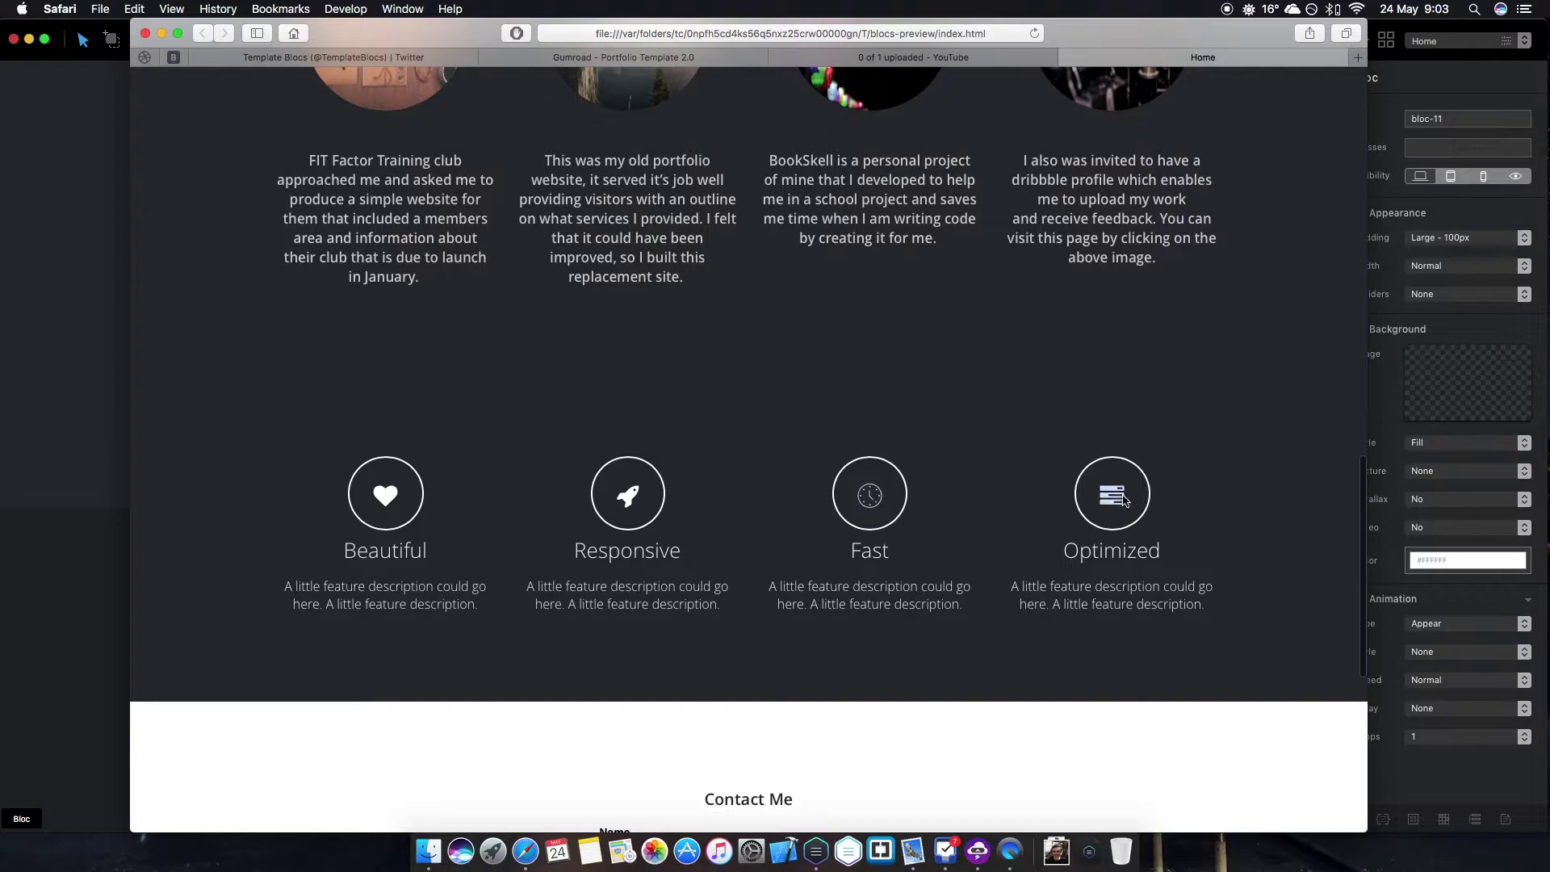
{"action": "scroll", "coordinate": [606, 387], "scroll_direction": "down", "scroll_amount": 2}
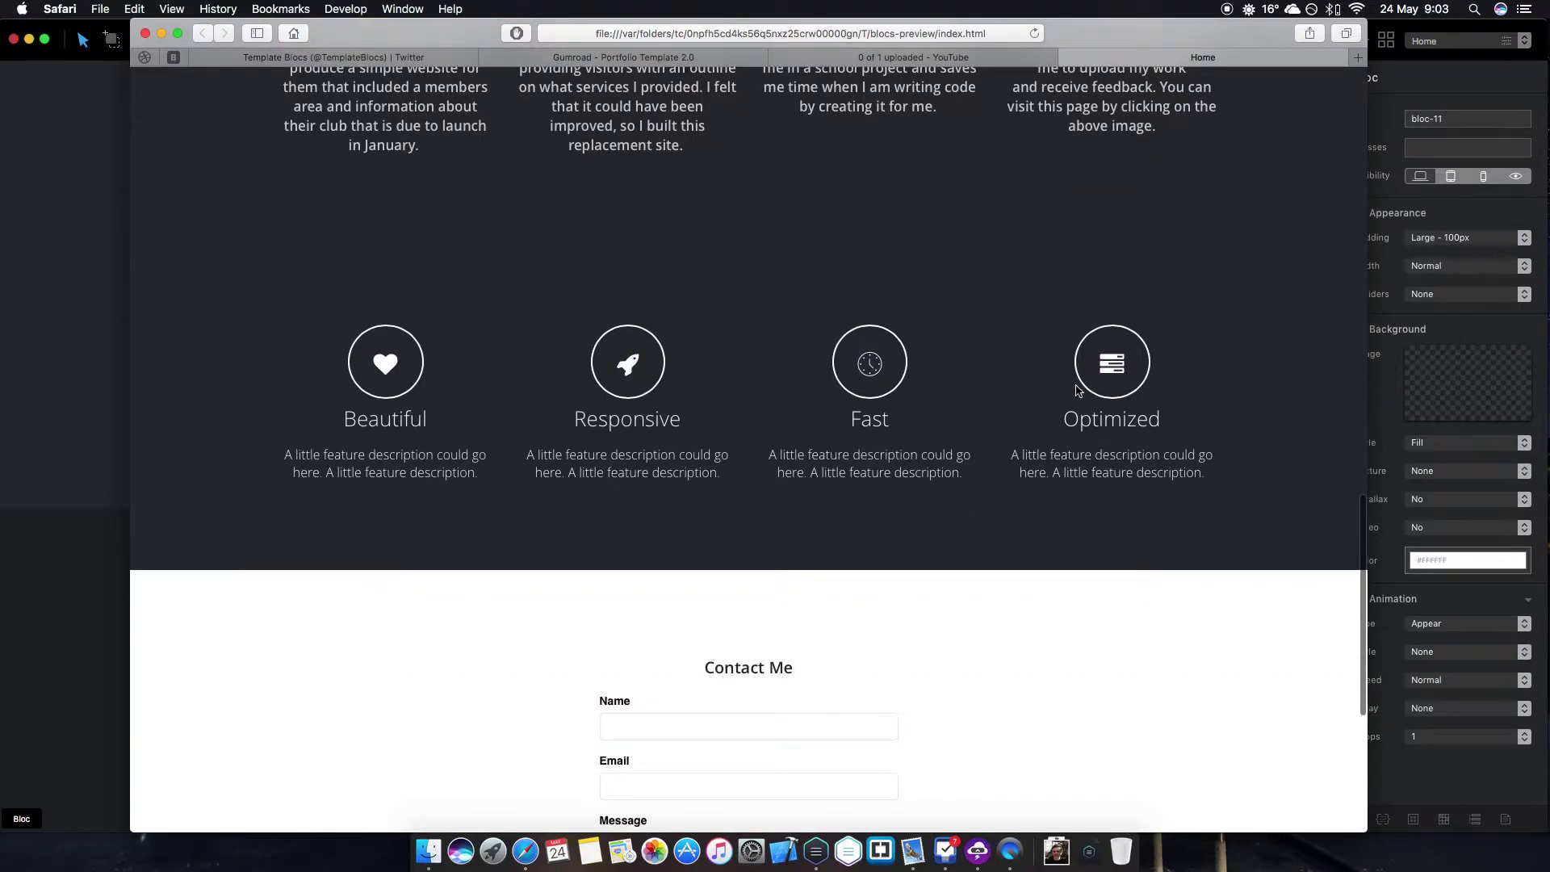
{"action": "scroll", "coordinate": [1055, 409], "scroll_direction": "down", "scroll_amount": 6}
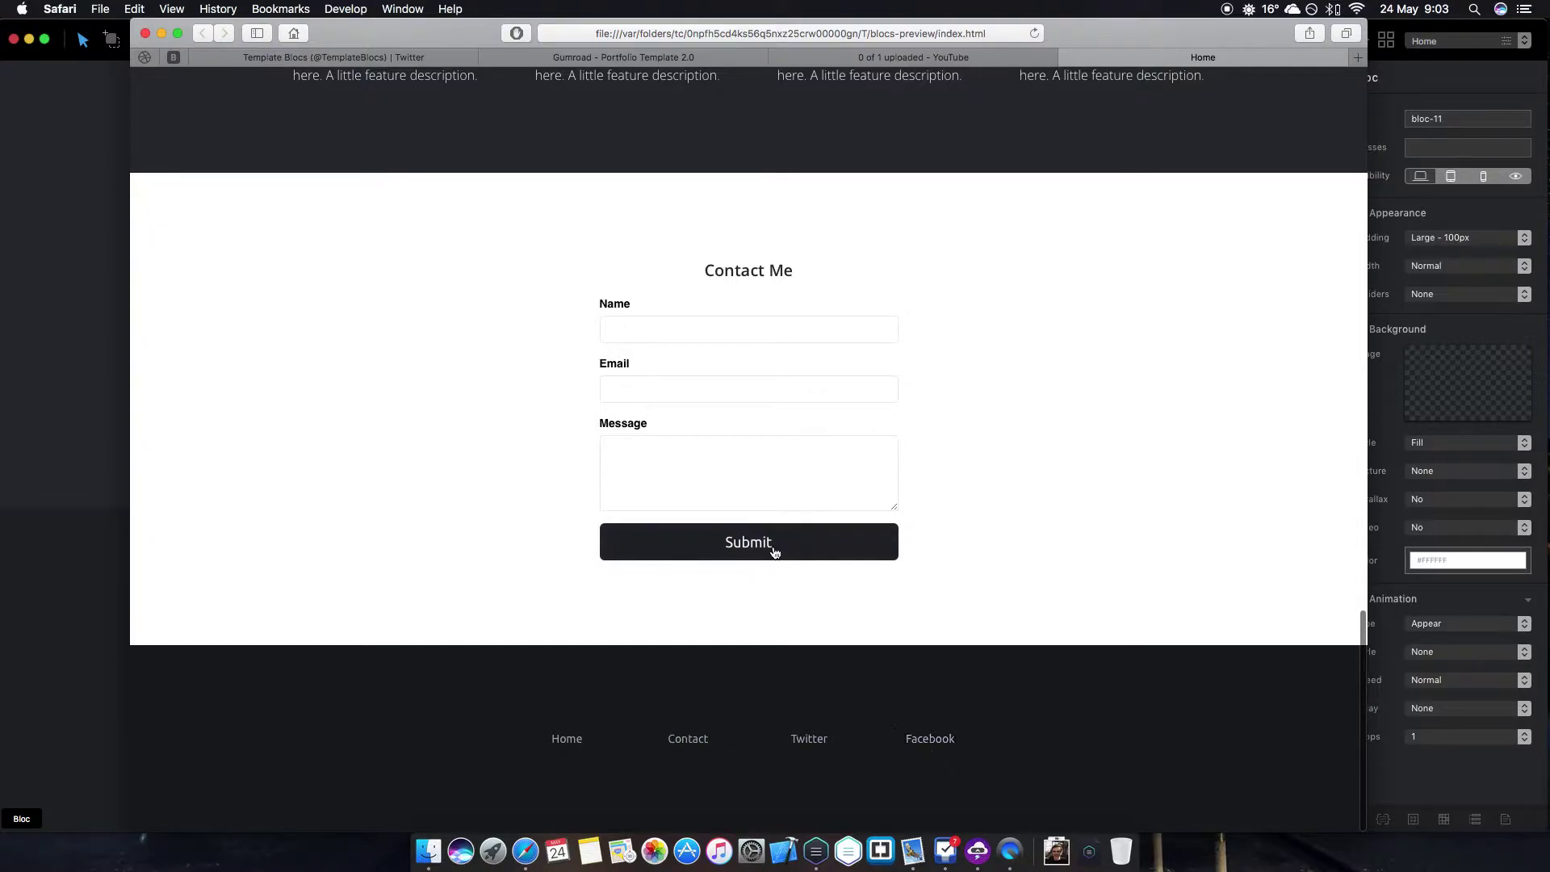
{"action": "scroll", "coordinate": [491, 533], "scroll_direction": "up", "scroll_amount": 20}
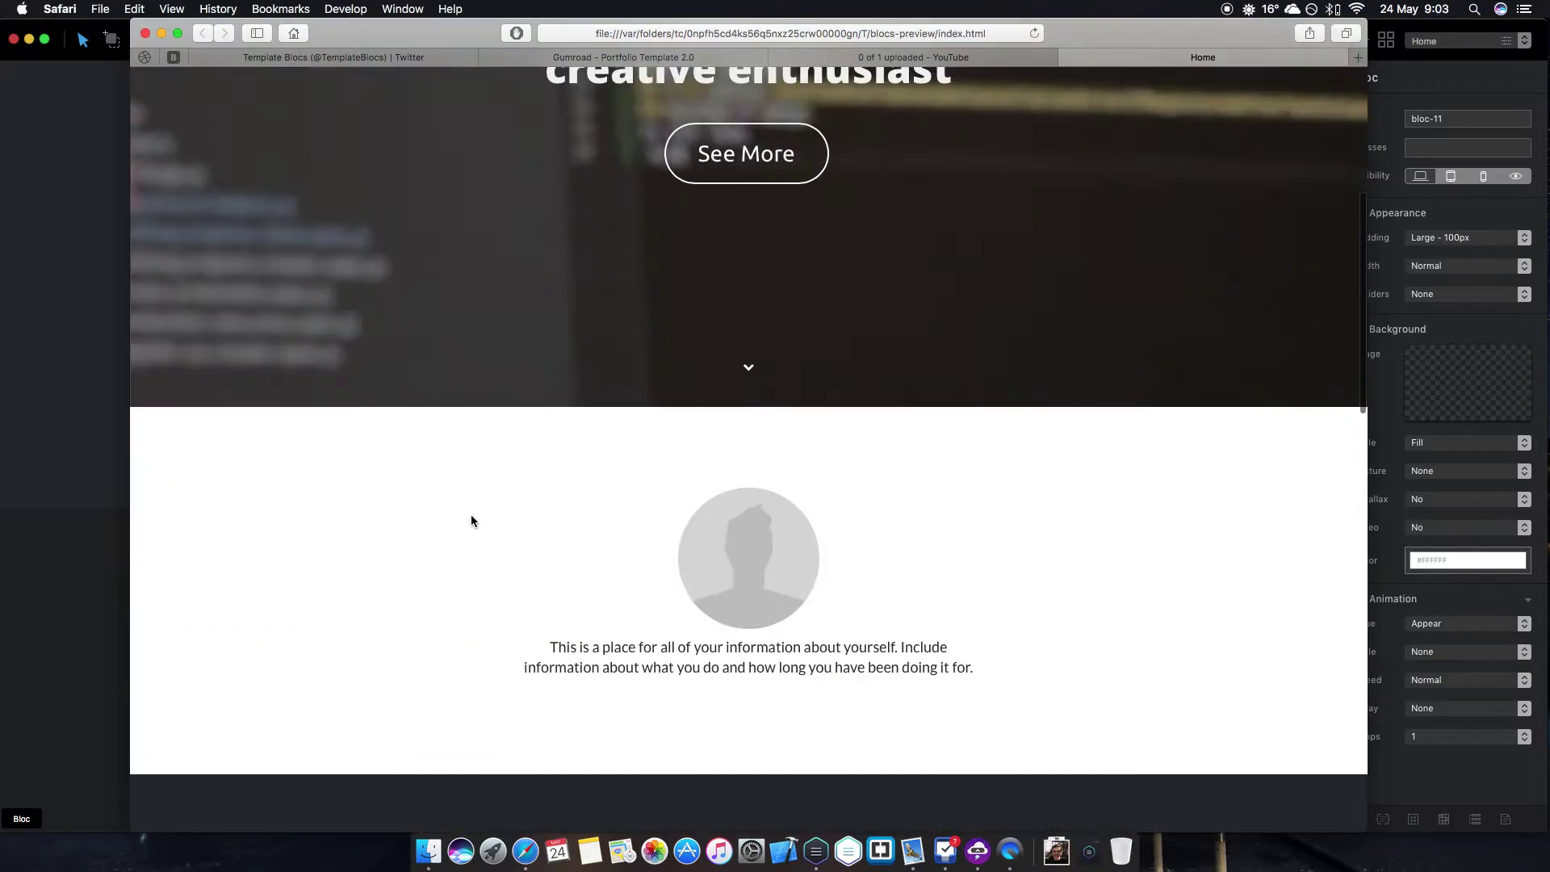
{"action": "scroll", "coordinate": [480, 520], "scroll_direction": "up", "scroll_amount": 2}
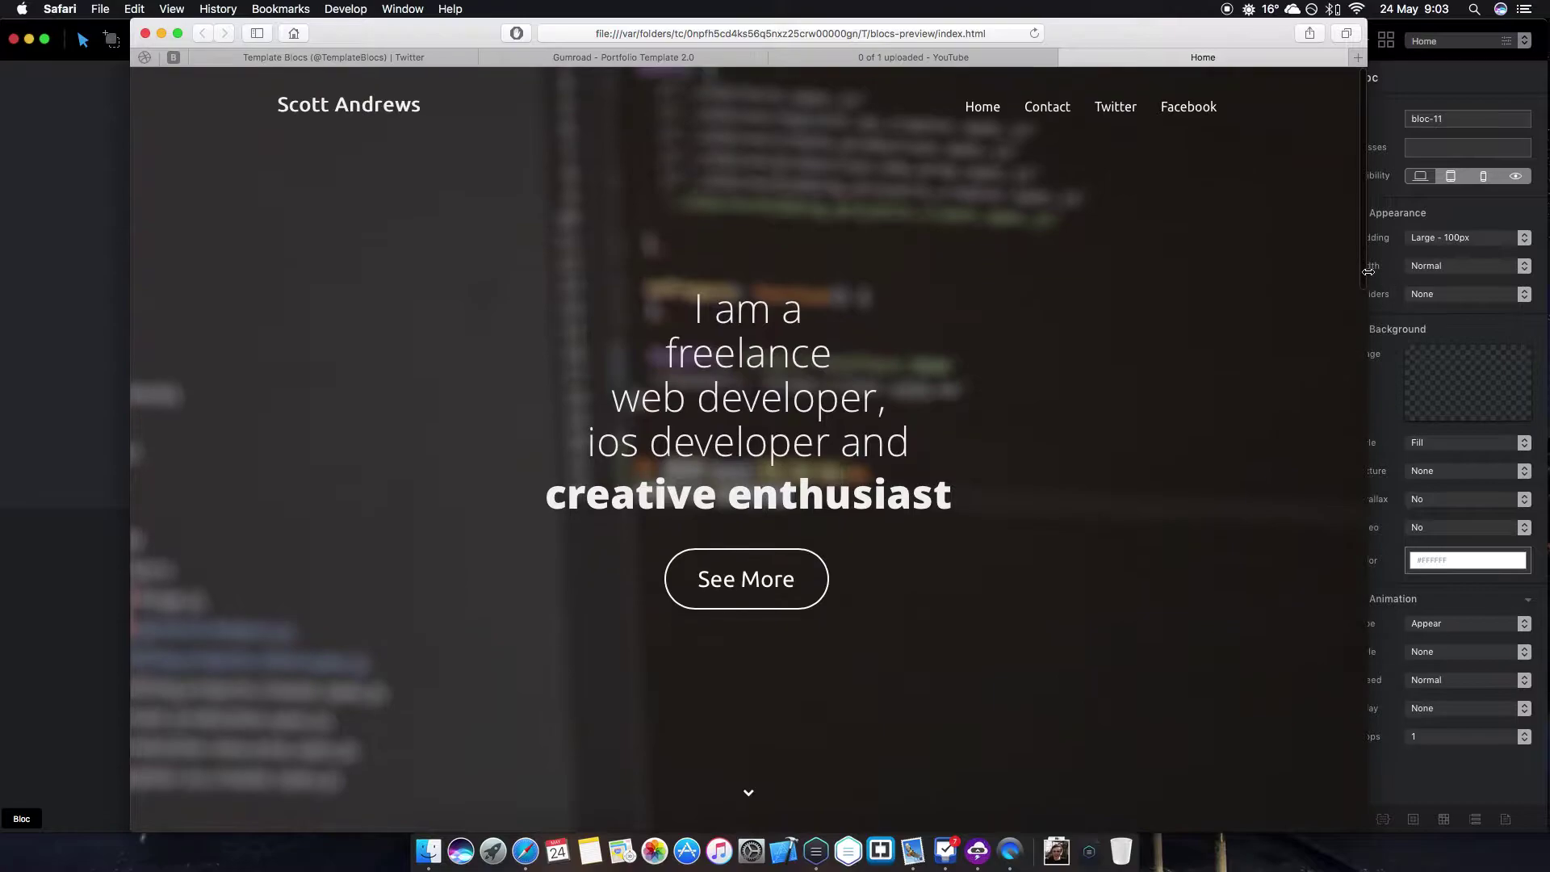
Narrow the Safari preview to tablet width and advance the Project 4 image carousel.
{"action": "left_click_drag", "start_coordinate": [1362, 270], "coordinate": [920, 275]}
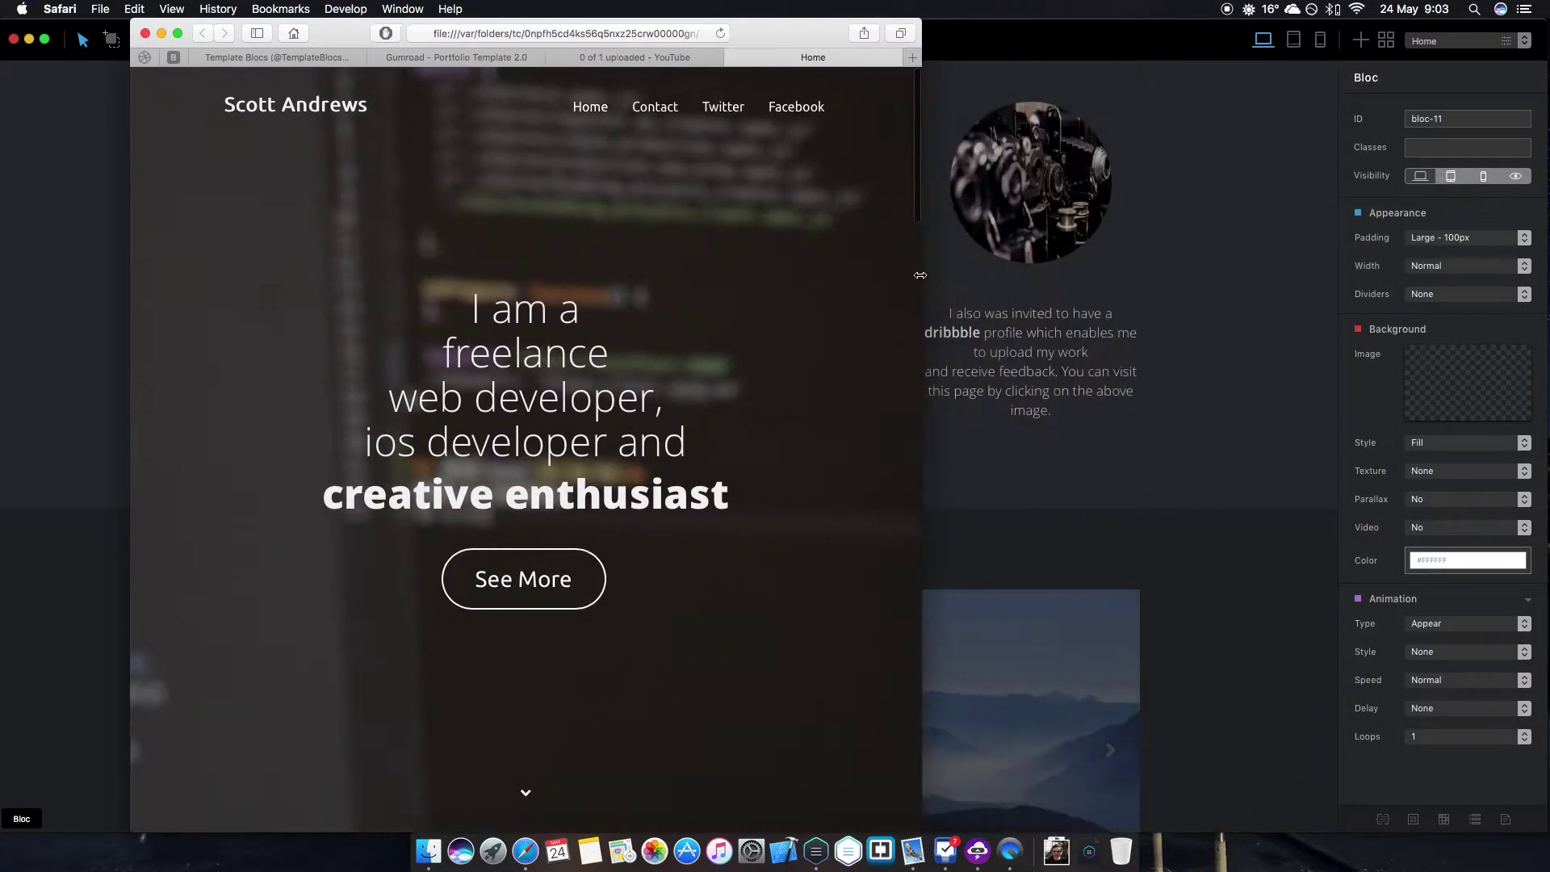
{"action": "scroll", "coordinate": [779, 271], "scroll_direction": "down", "scroll_amount": 15}
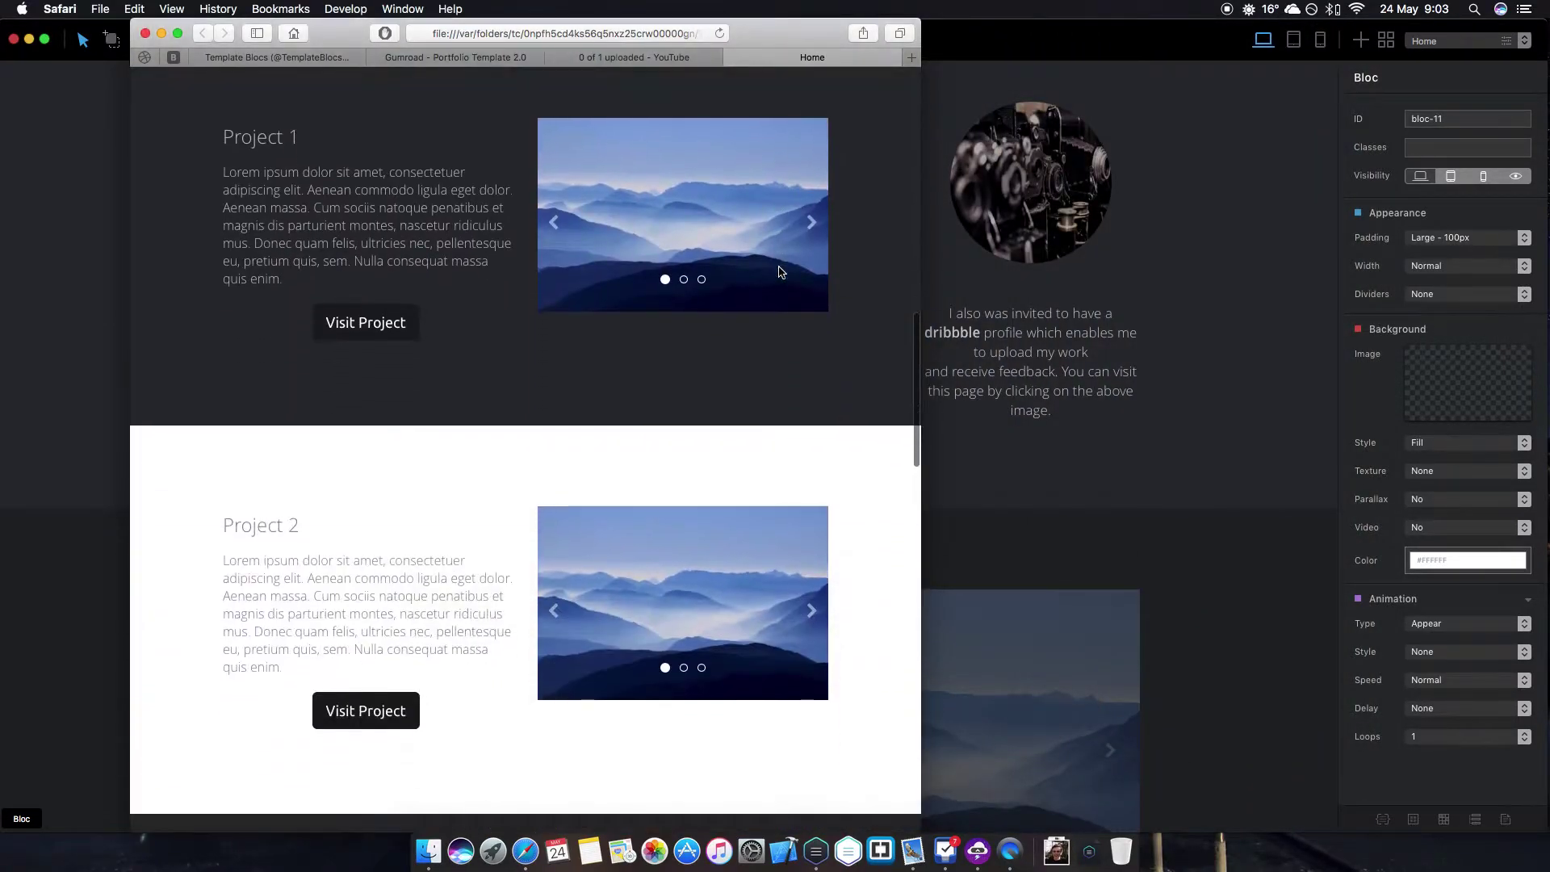
{"action": "scroll", "coordinate": [780, 271], "scroll_direction": "down", "scroll_amount": 14}
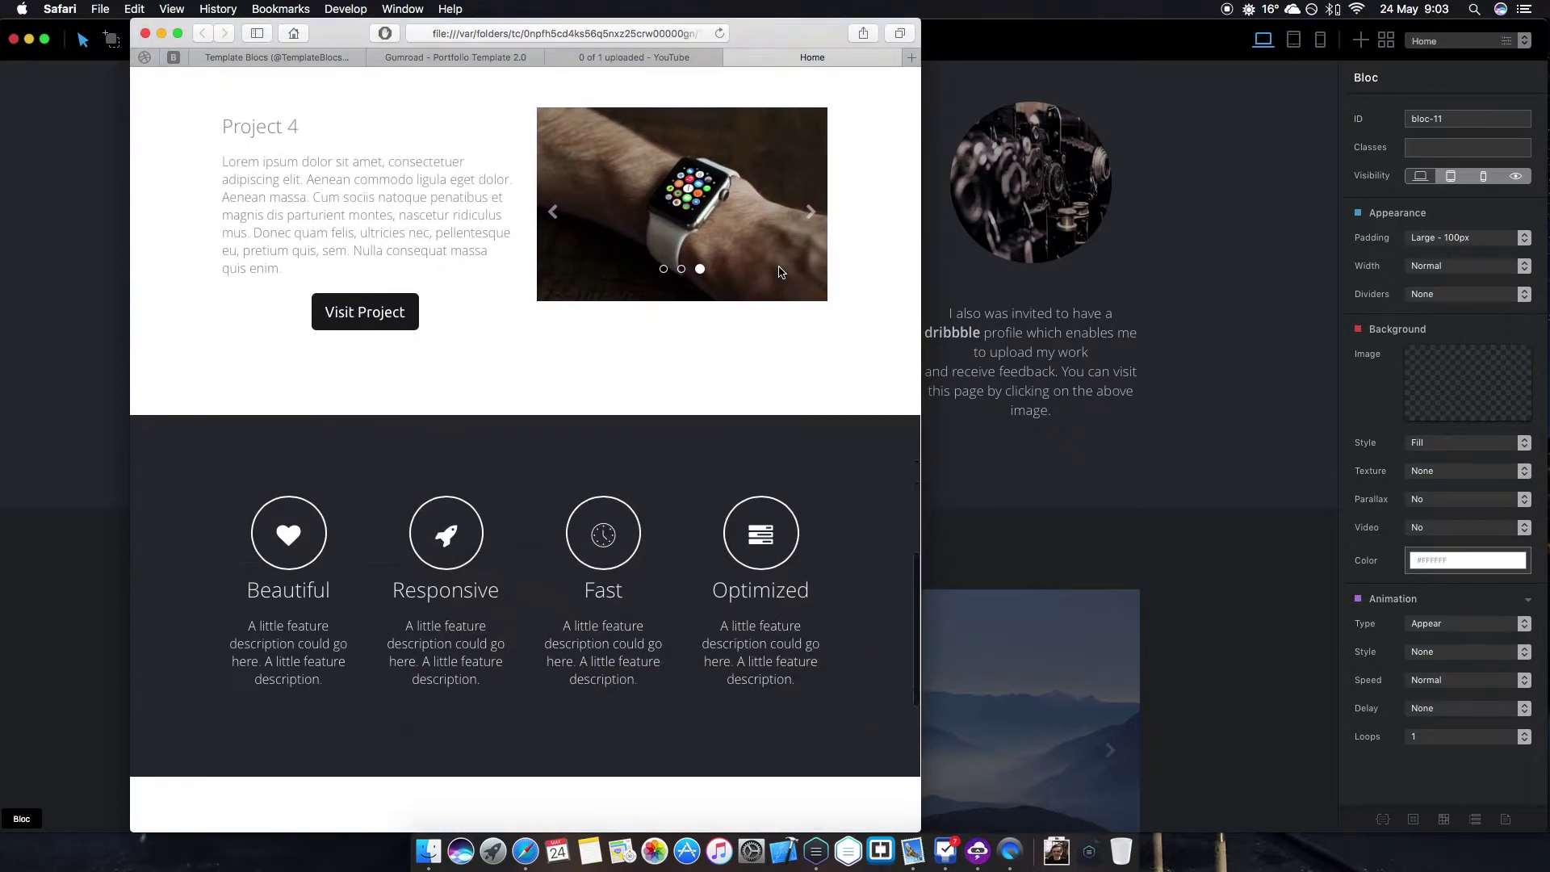
{"action": "scroll", "coordinate": [780, 271], "scroll_direction": "up", "scroll_amount": 3}
{"action": "left_click", "coordinate": [807, 467]}
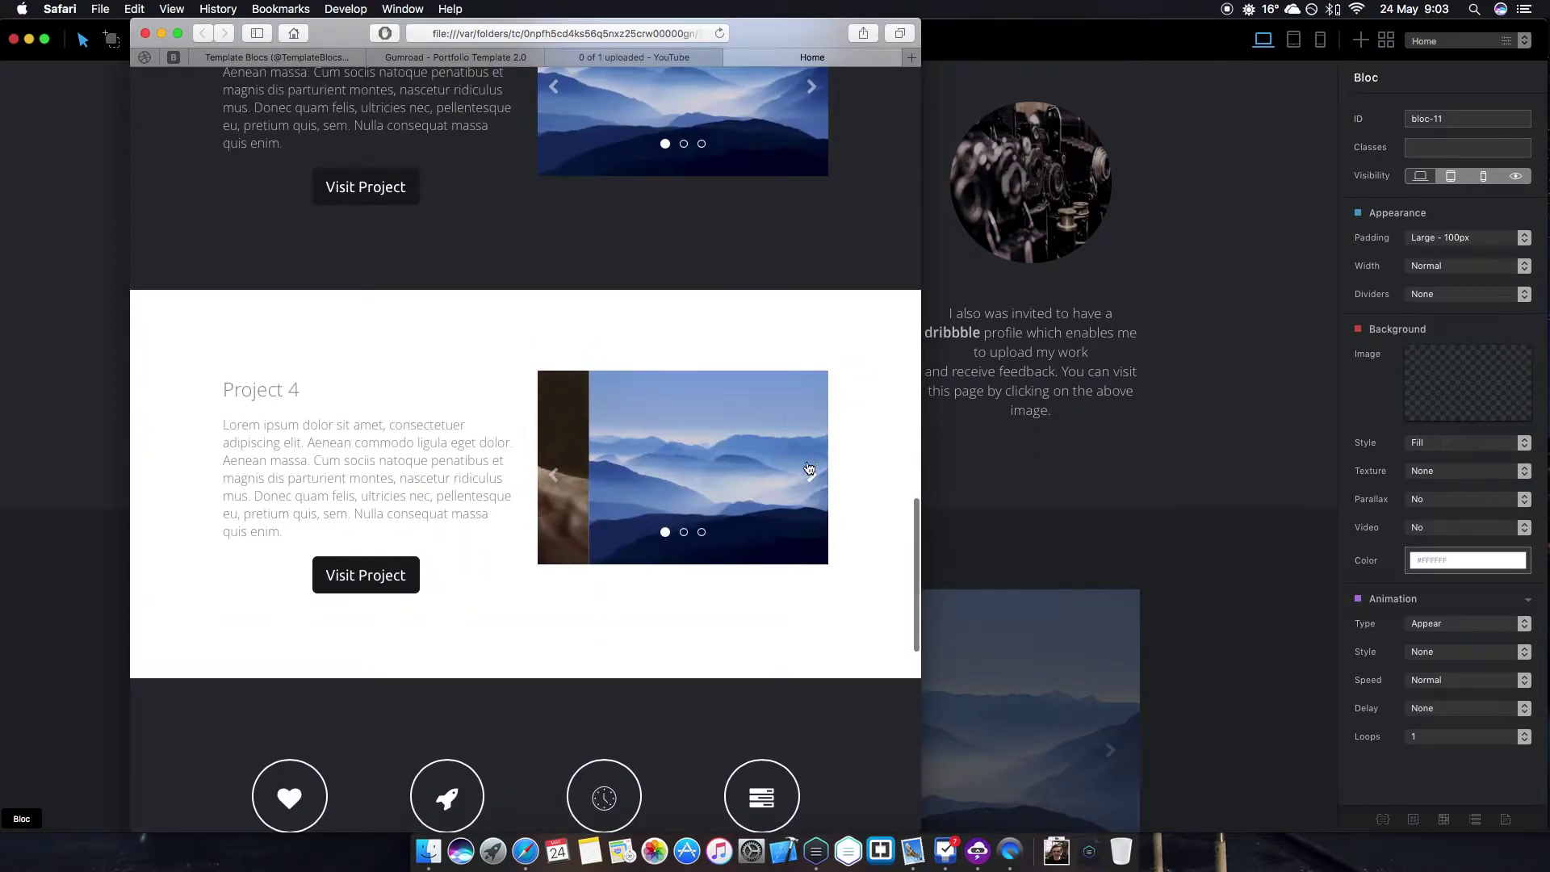
Scroll back up the preview and widen the Safari window again.
{"action": "scroll", "coordinate": [484, 436], "scroll_direction": "up", "scroll_amount": 4}
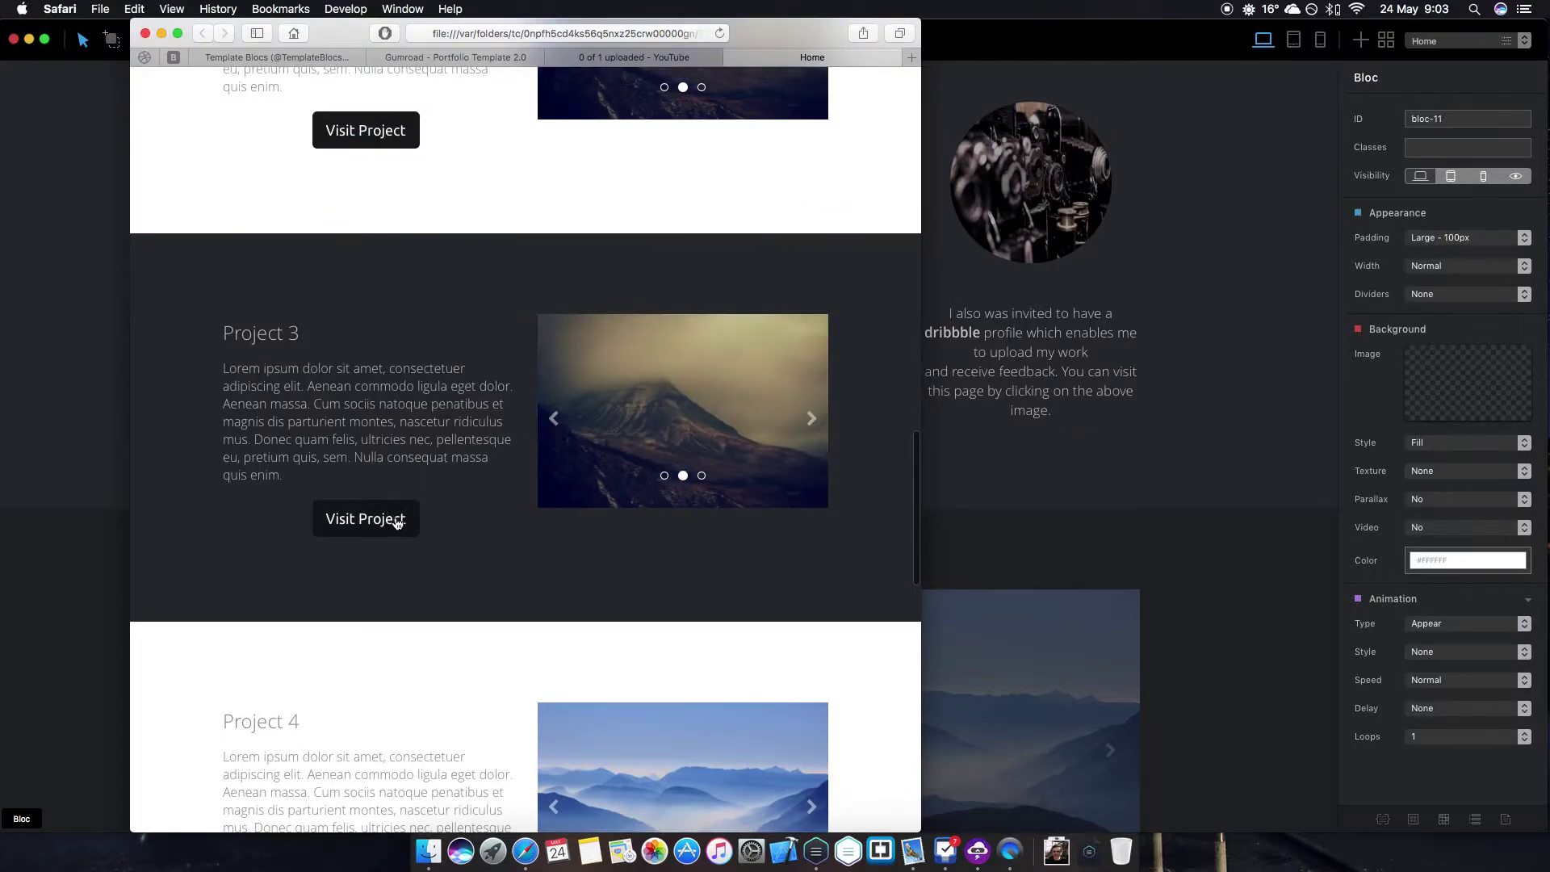
{"action": "scroll", "coordinate": [394, 380], "scroll_direction": "up", "scroll_amount": 5}
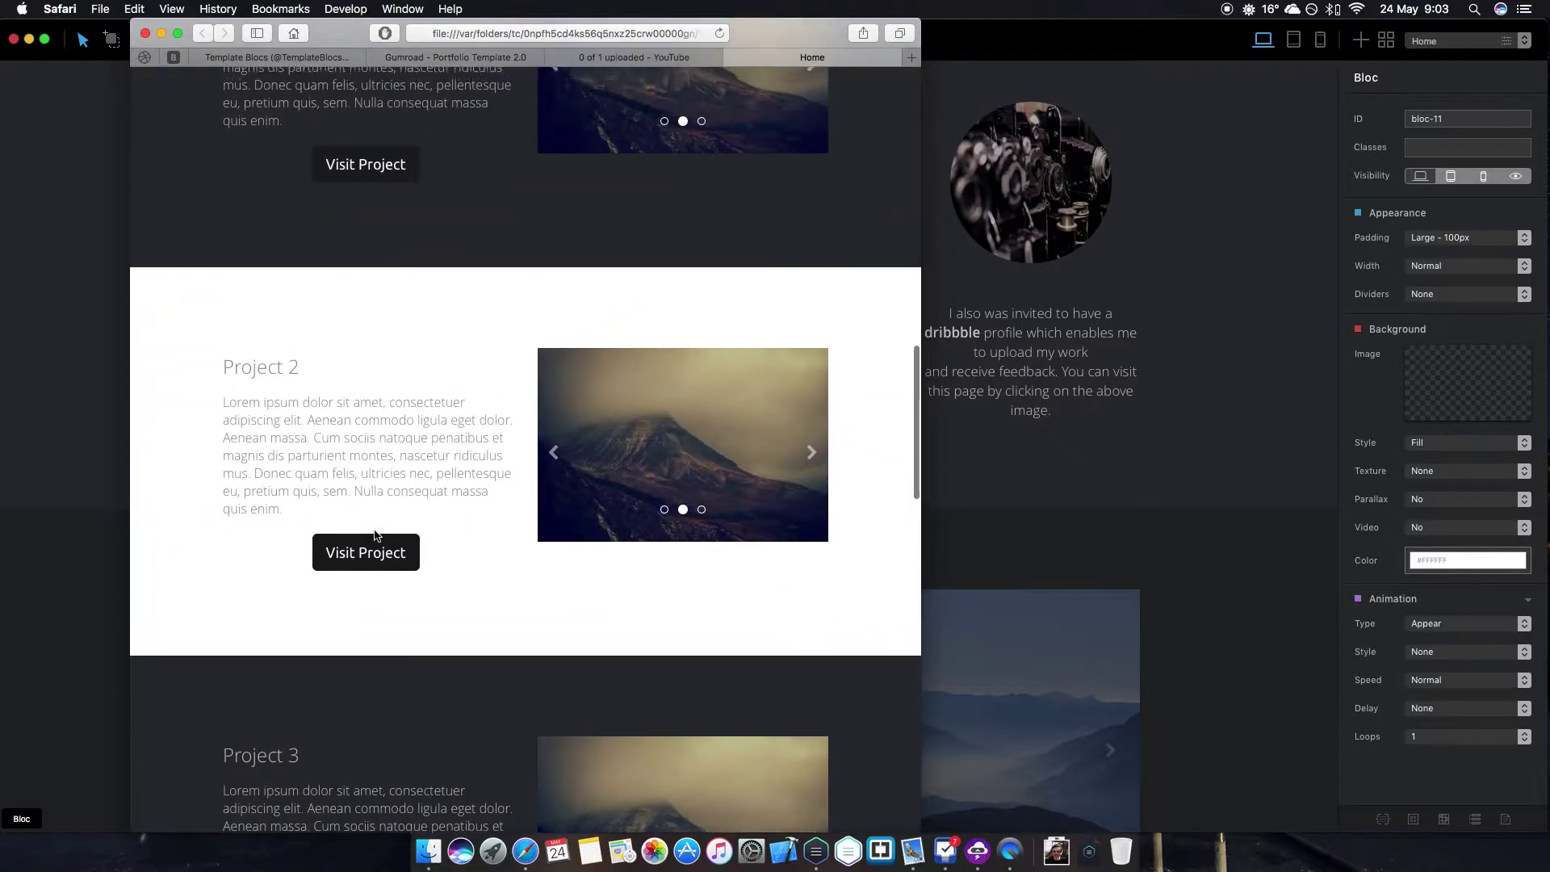
{"action": "scroll", "coordinate": [780, 414], "scroll_direction": "up", "scroll_amount": 4}
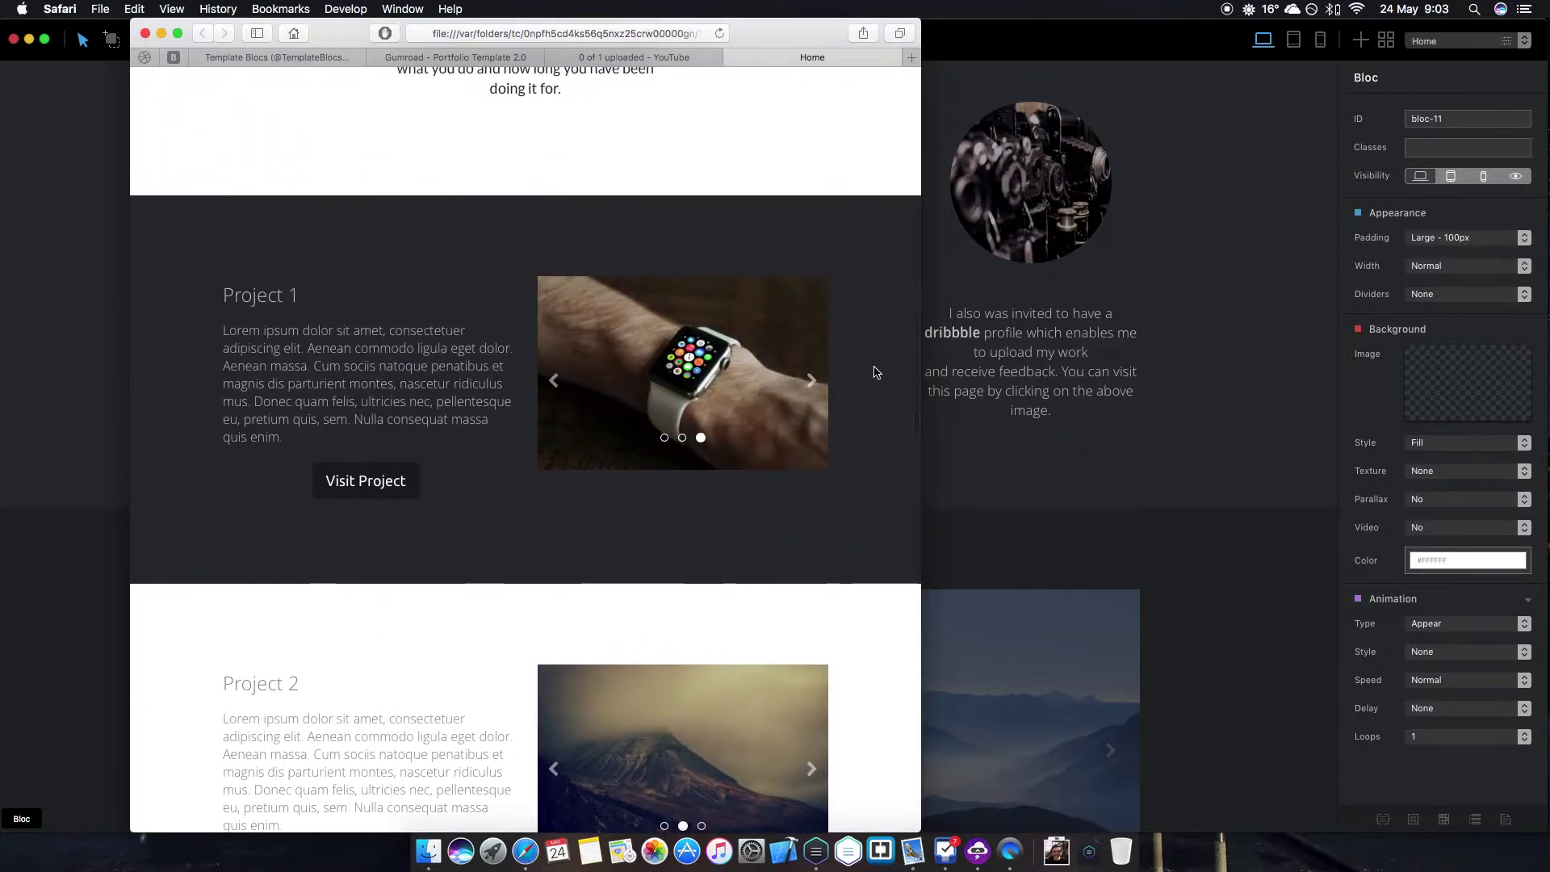
{"action": "left_click_drag", "start_coordinate": [921, 344], "coordinate": [1218, 345]}
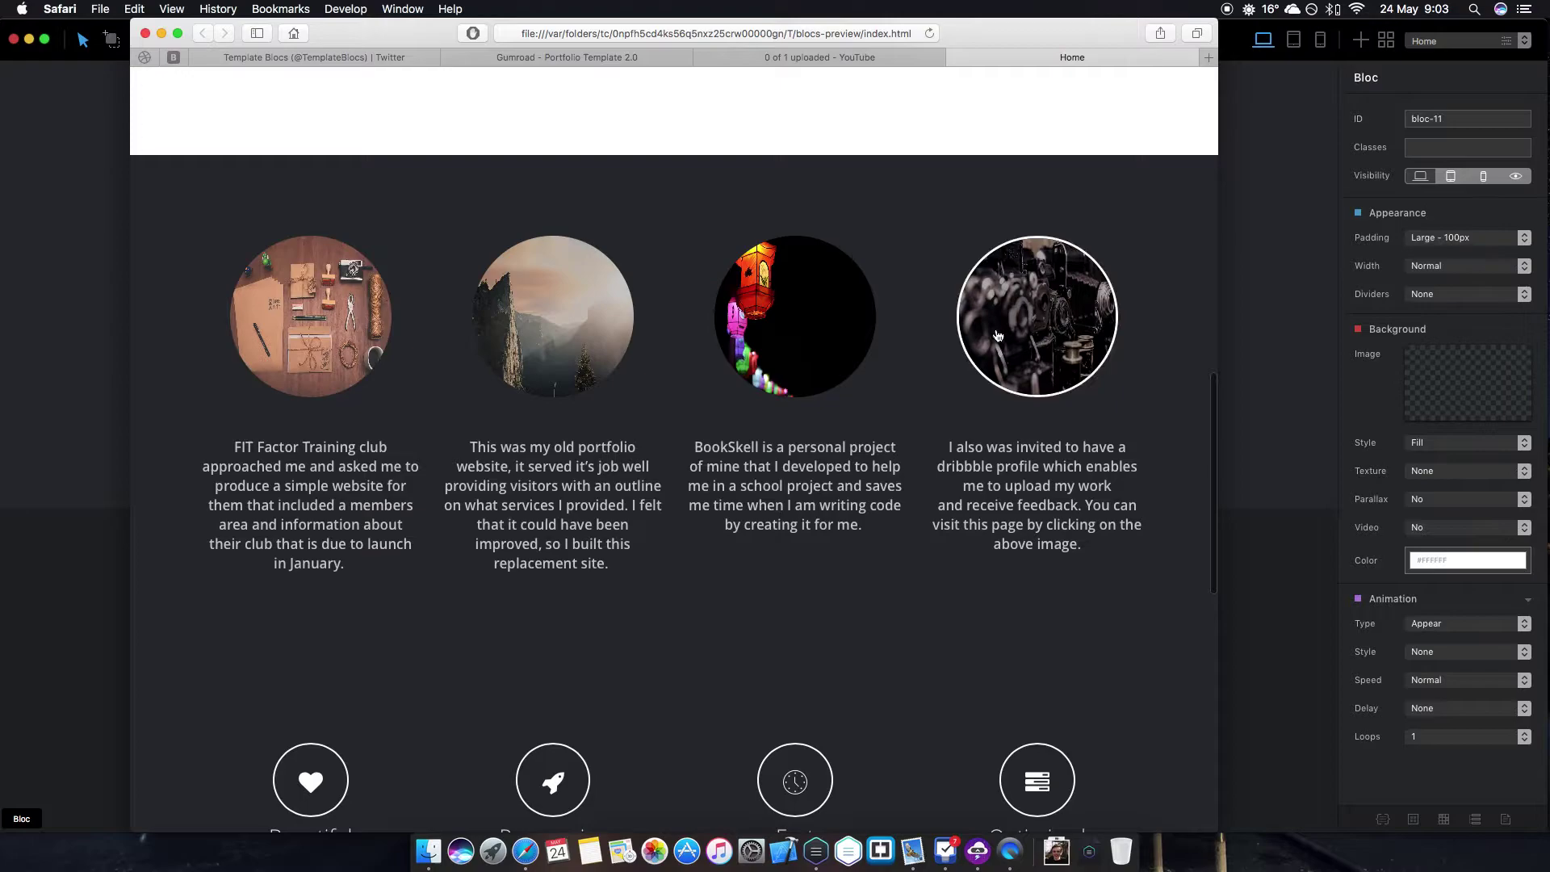
Narrow the preview to phone width, scroll to the Contact Me form, then widen it to desktop.
{"action": "left_click_drag", "start_coordinate": [1217, 270], "coordinate": [496, 269]}
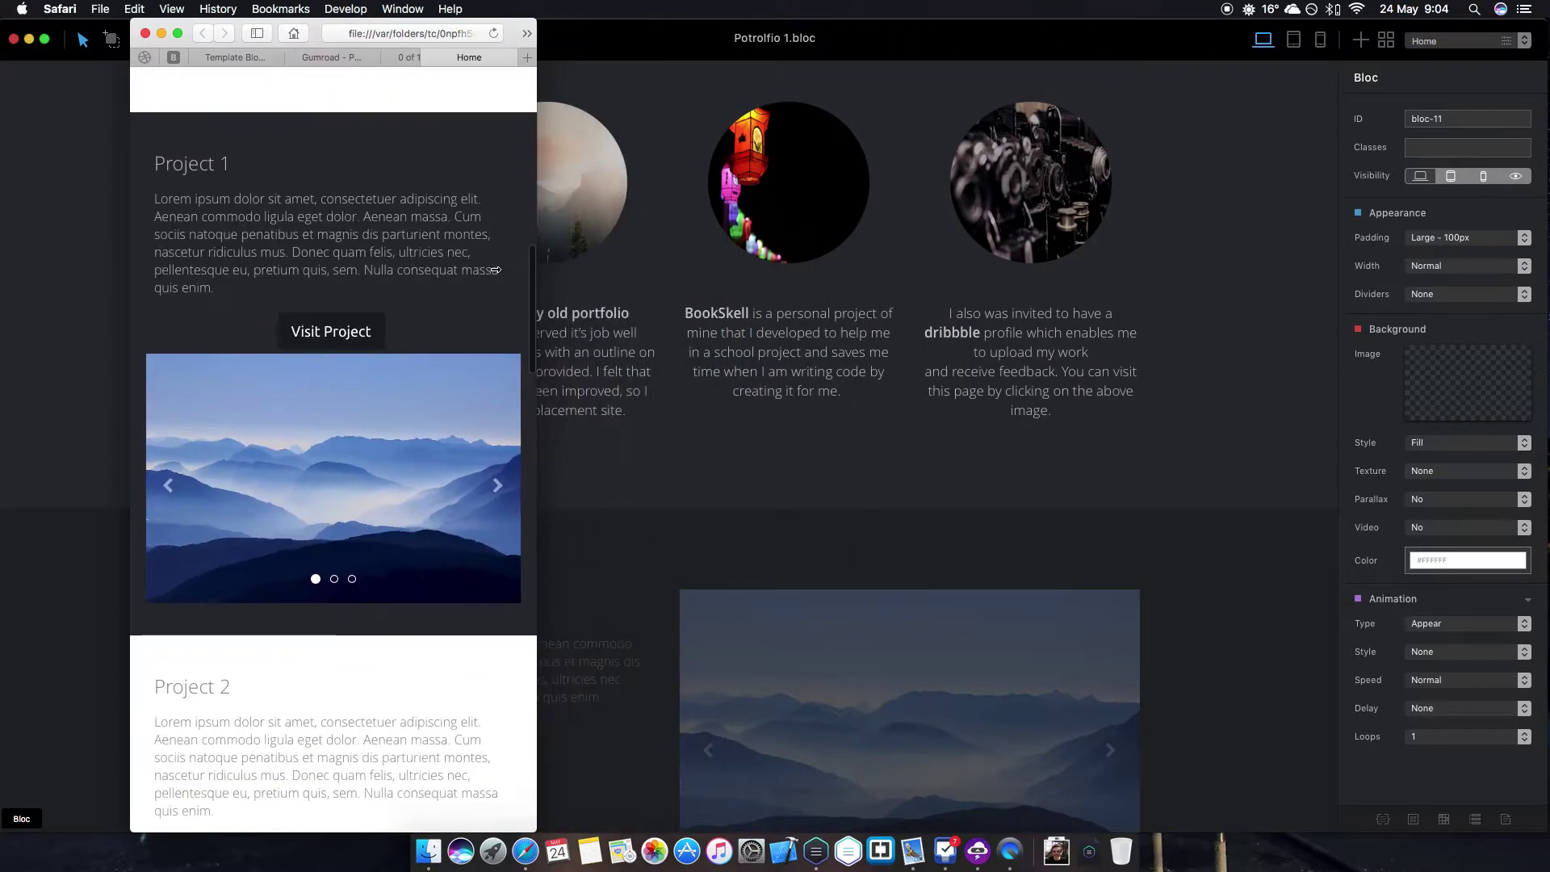
{"action": "scroll", "coordinate": [395, 208], "scroll_direction": "up", "scroll_amount": 10}
{"action": "scroll", "coordinate": [396, 210], "scroll_direction": "down", "scroll_amount": 15}
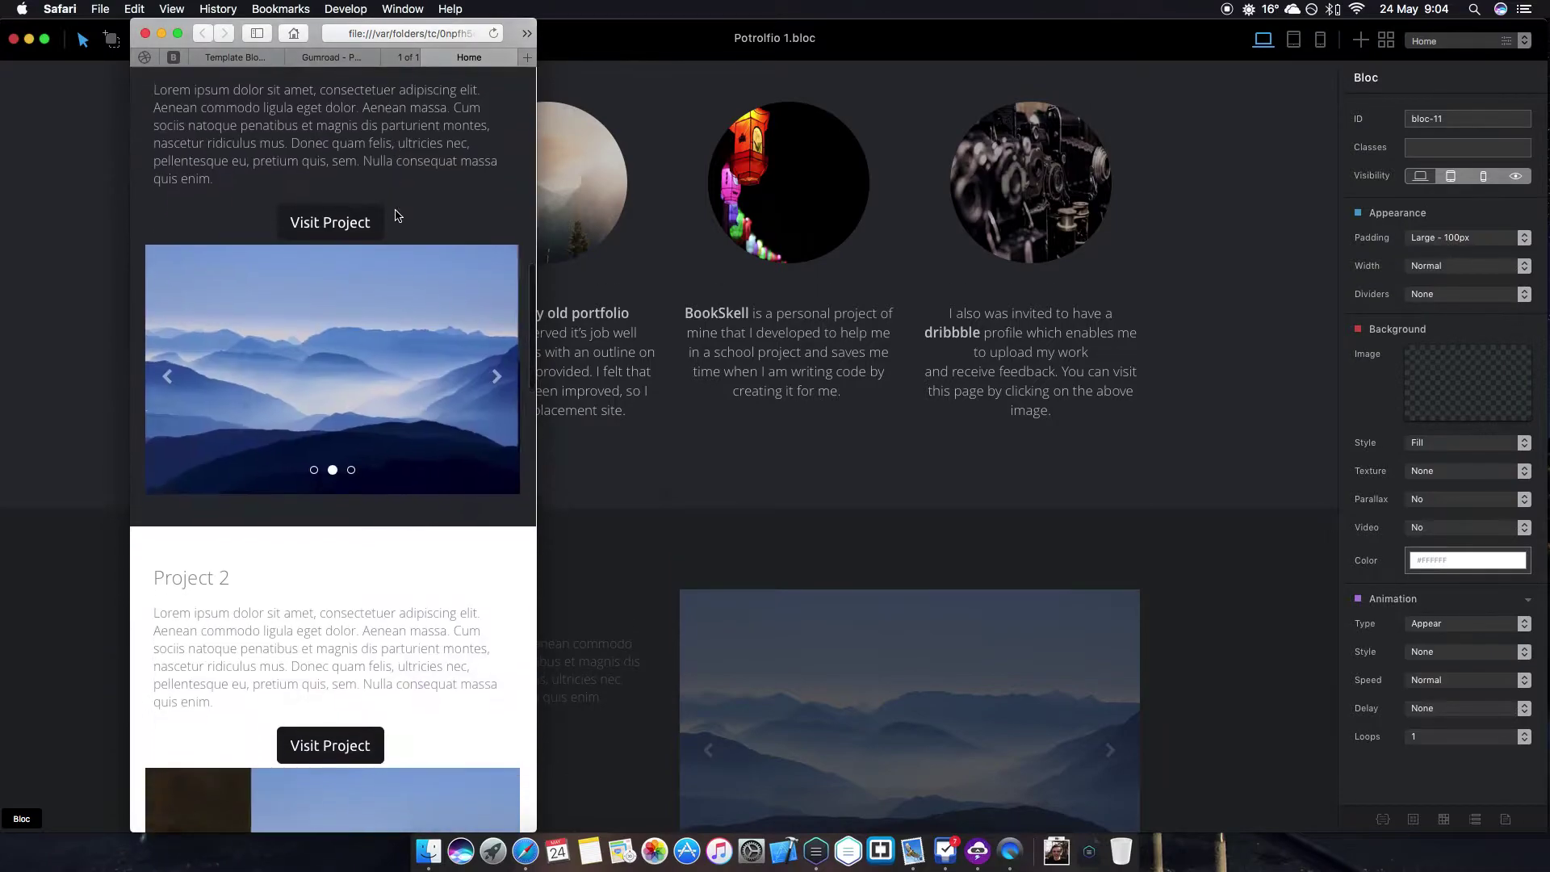
{"action": "scroll", "coordinate": [394, 210], "scroll_direction": "down", "scroll_amount": 15}
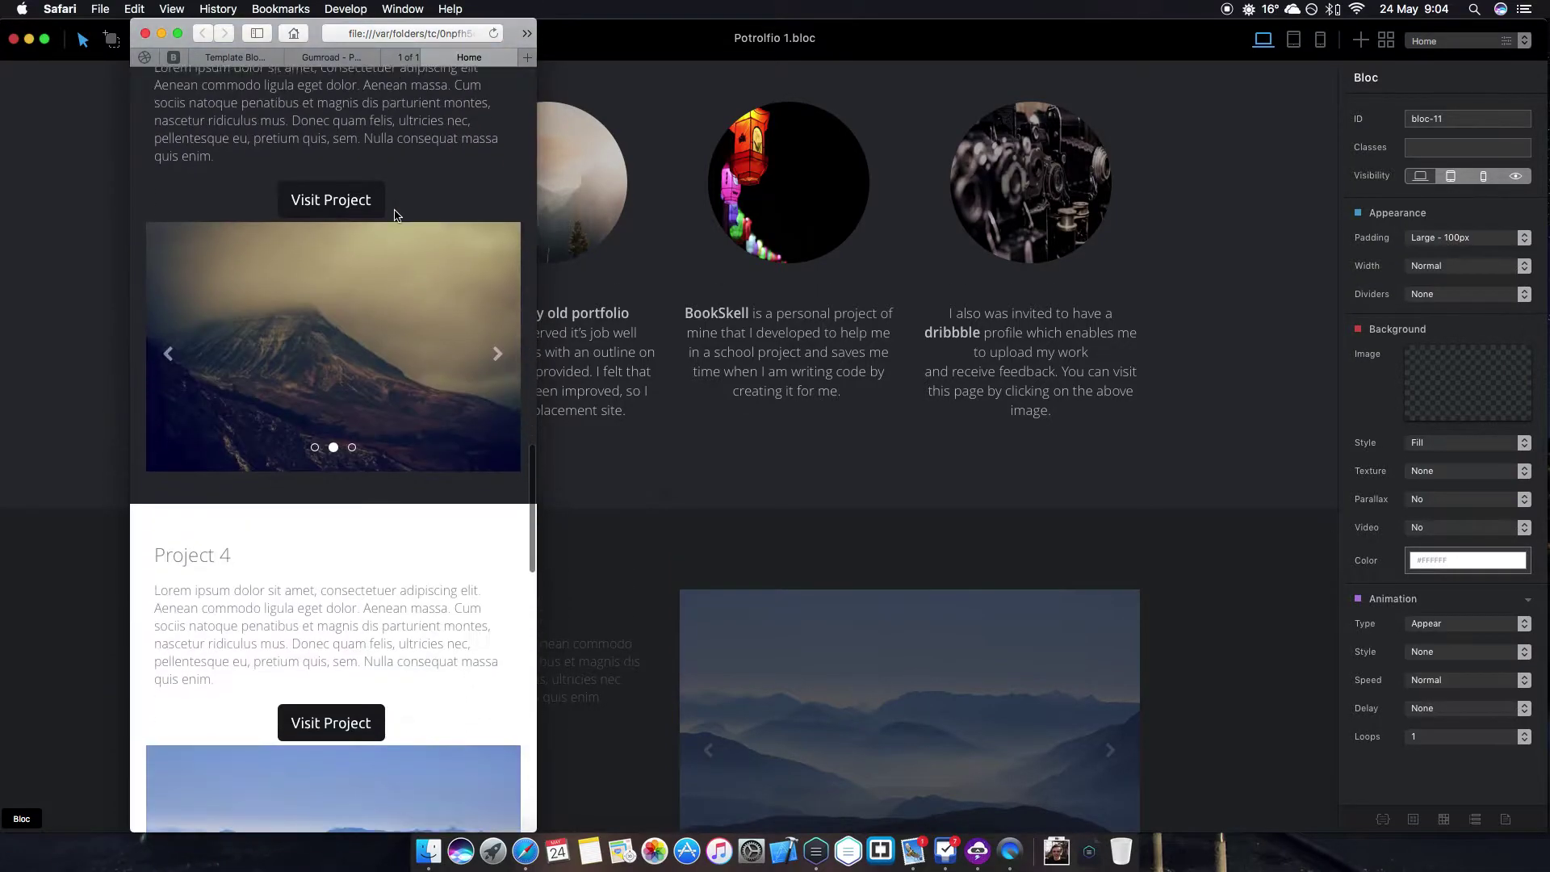
{"action": "scroll", "coordinate": [394, 215], "scroll_direction": "down", "scroll_amount": 15}
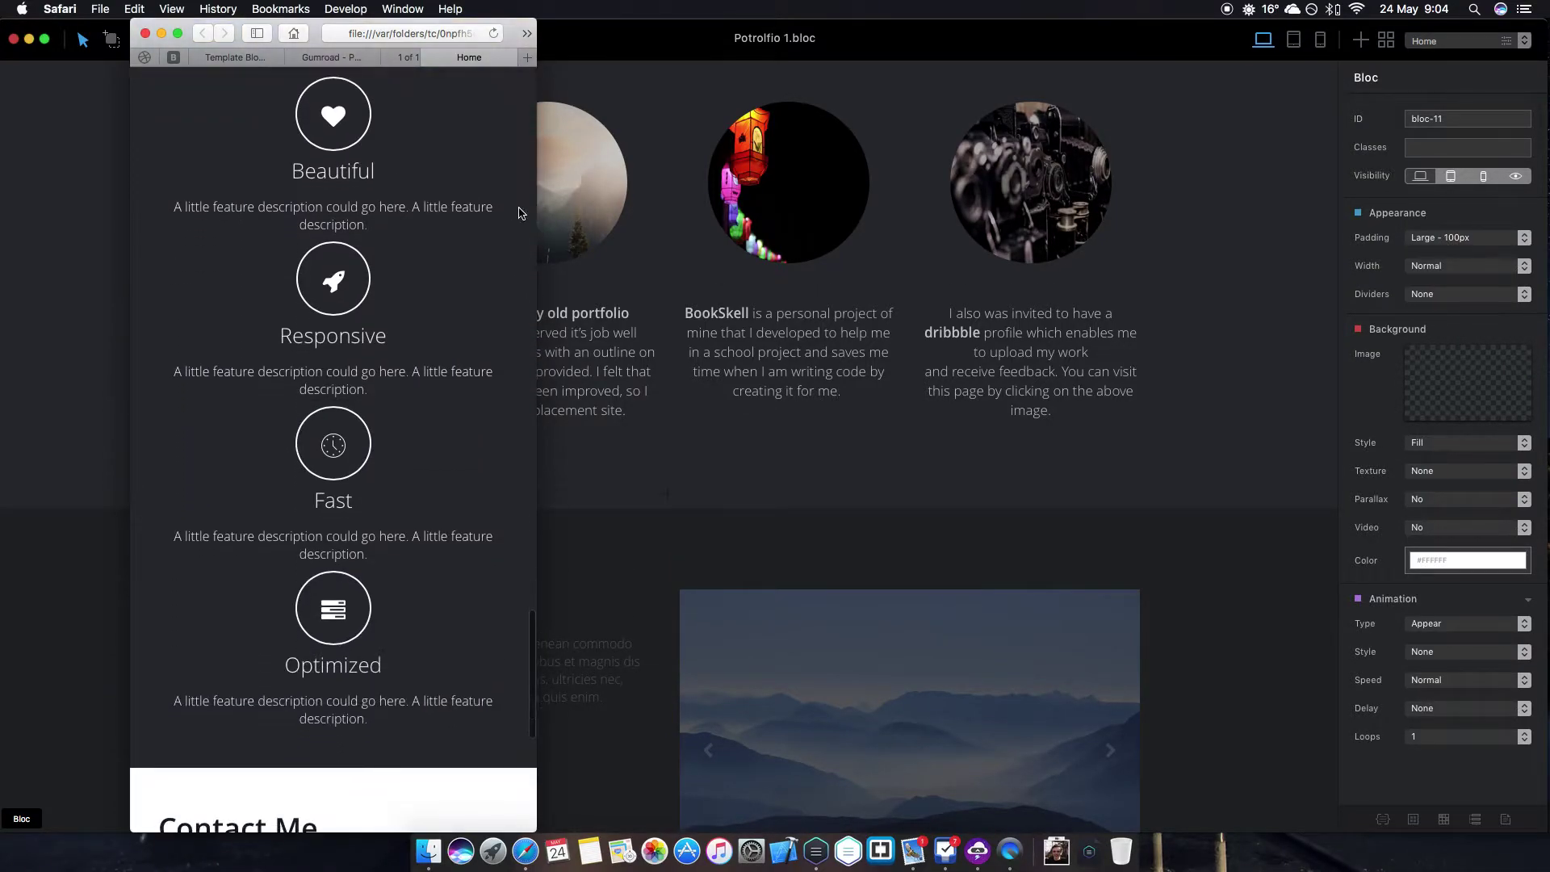
{"action": "scroll", "coordinate": [525, 211], "scroll_direction": "down", "scroll_amount": 6}
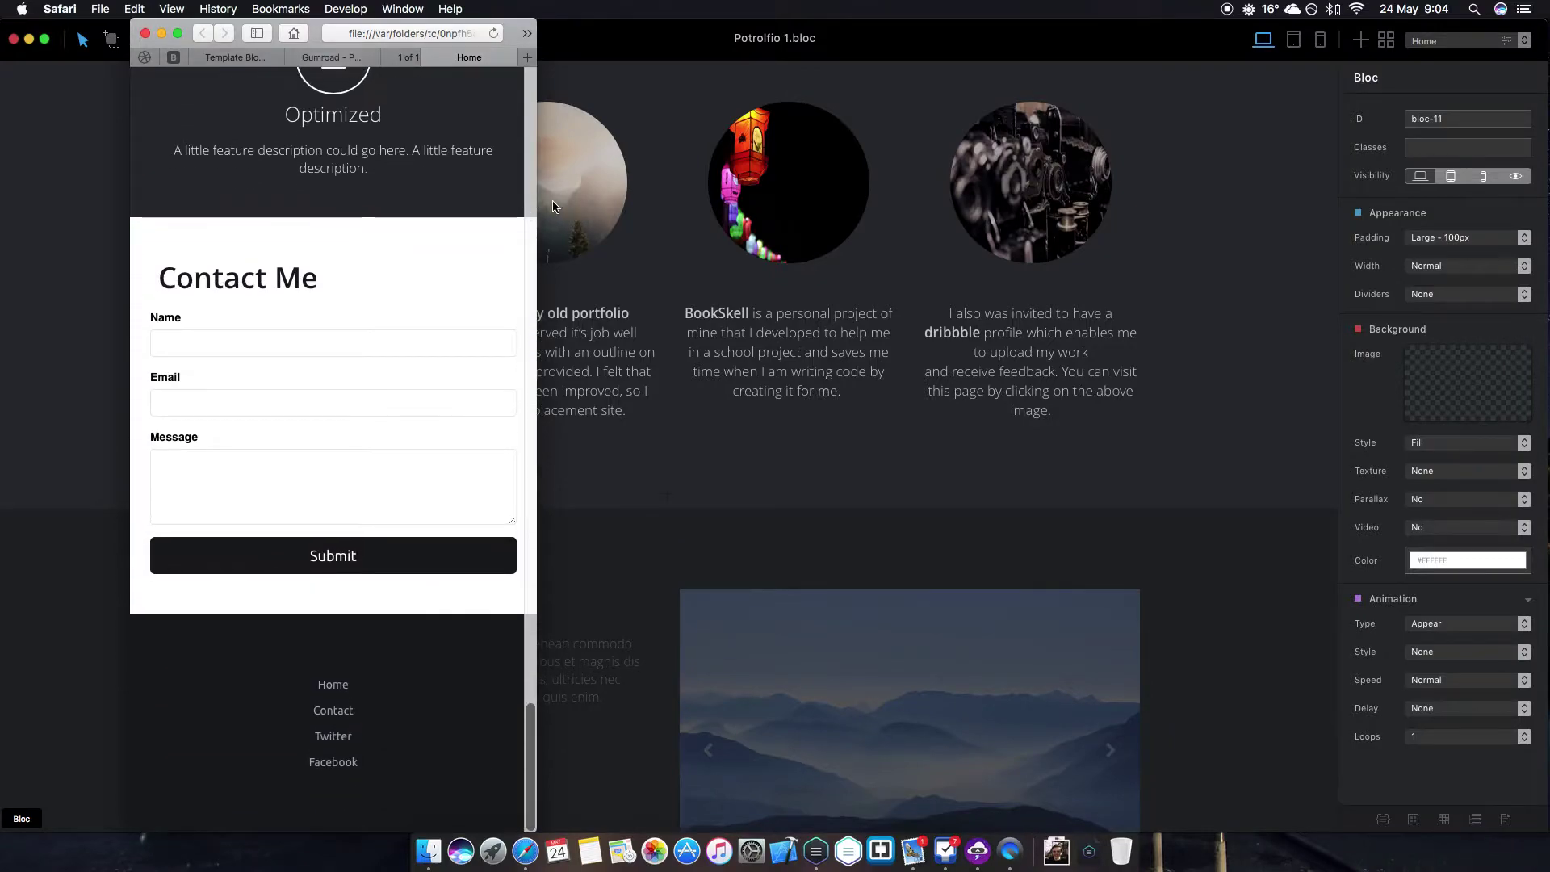
{"action": "left_click_drag", "start_coordinate": [579, 212], "coordinate": [1359, 285]}
Return to Blocs, dismiss the YouTube notification, and scroll through the Project sections.
{"action": "left_click", "coordinate": [8, 386]}
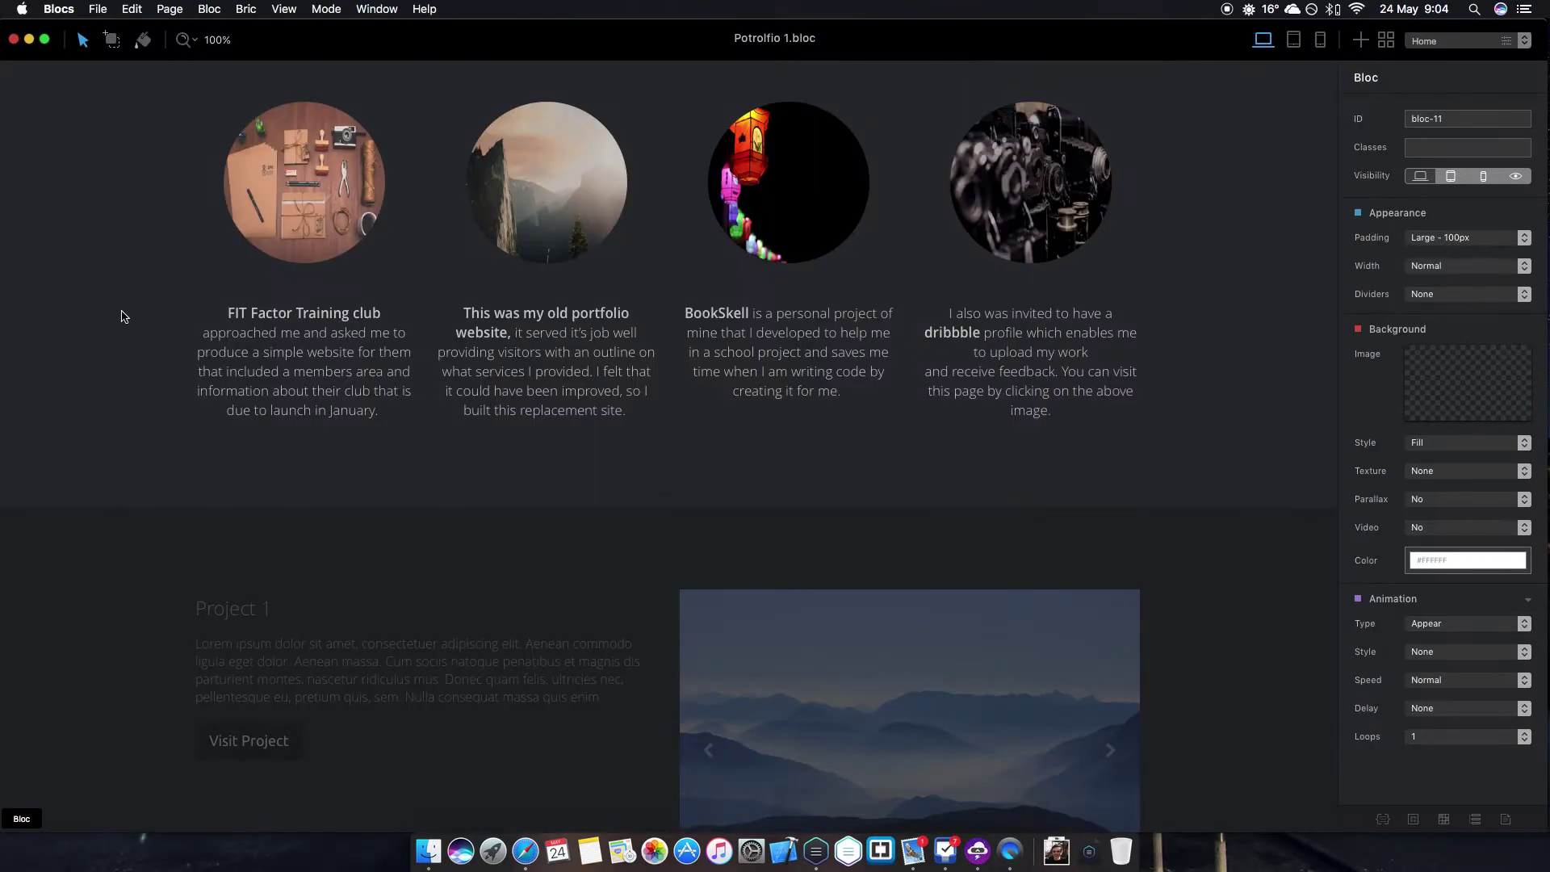
{"action": "scroll", "coordinate": [121, 311], "scroll_direction": "up", "scroll_amount": 15}
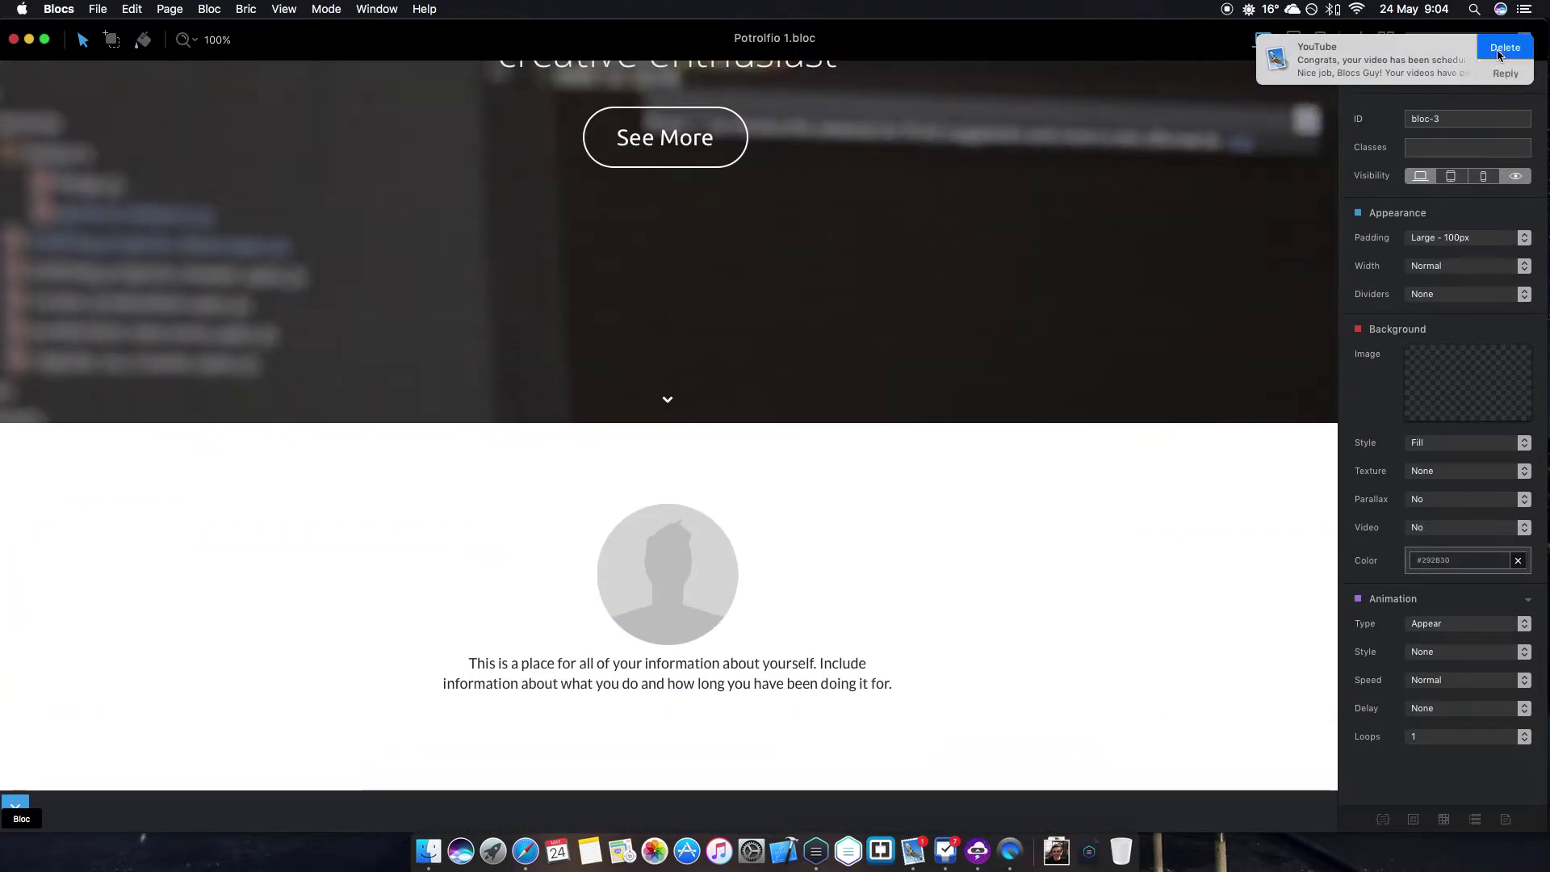
{"action": "left_click", "coordinate": [1503, 47]}
{"action": "scroll", "coordinate": [878, 197], "scroll_direction": "up", "scroll_amount": 5}
{"action": "scroll", "coordinate": [878, 197], "scroll_direction": "down", "scroll_amount": 10}
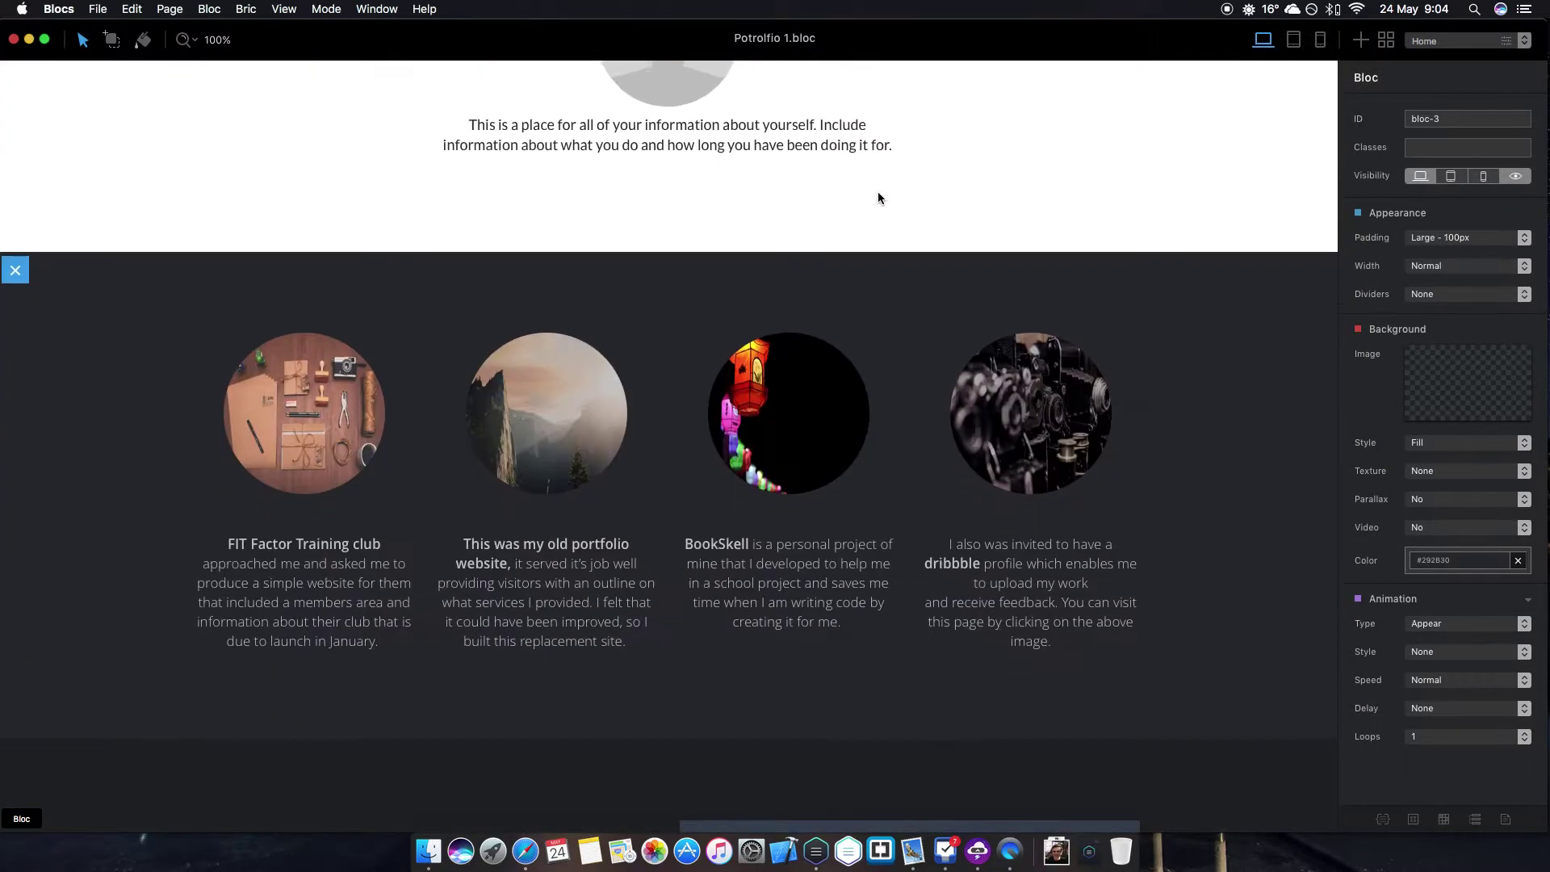
{"action": "scroll", "coordinate": [879, 197], "scroll_direction": "down", "scroll_amount": 8}
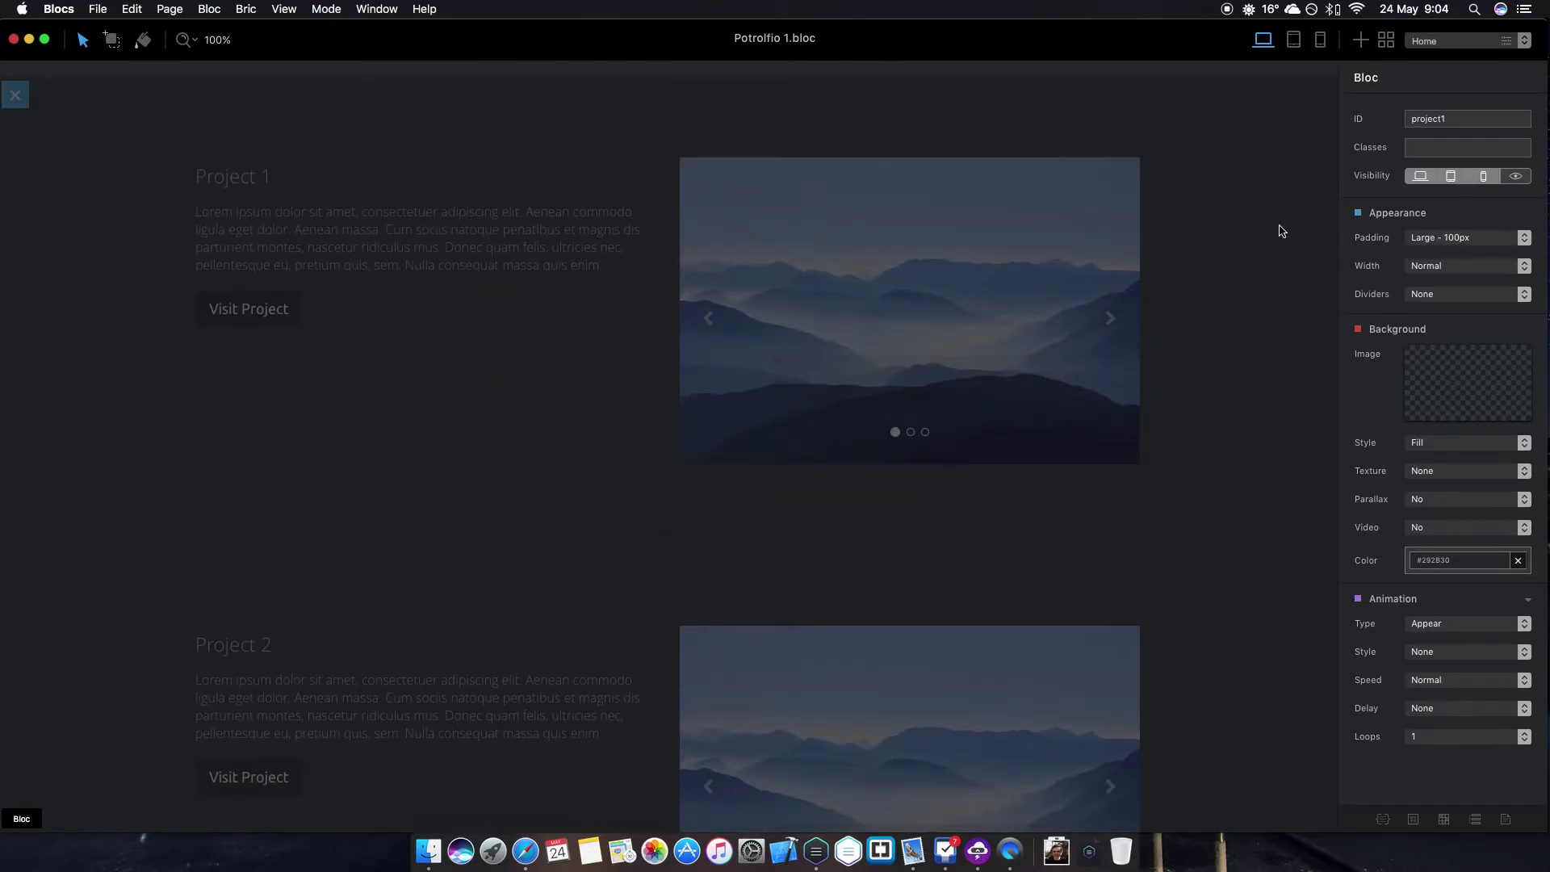
{"action": "scroll", "coordinate": [1279, 230], "scroll_direction": "up", "scroll_amount": 3}
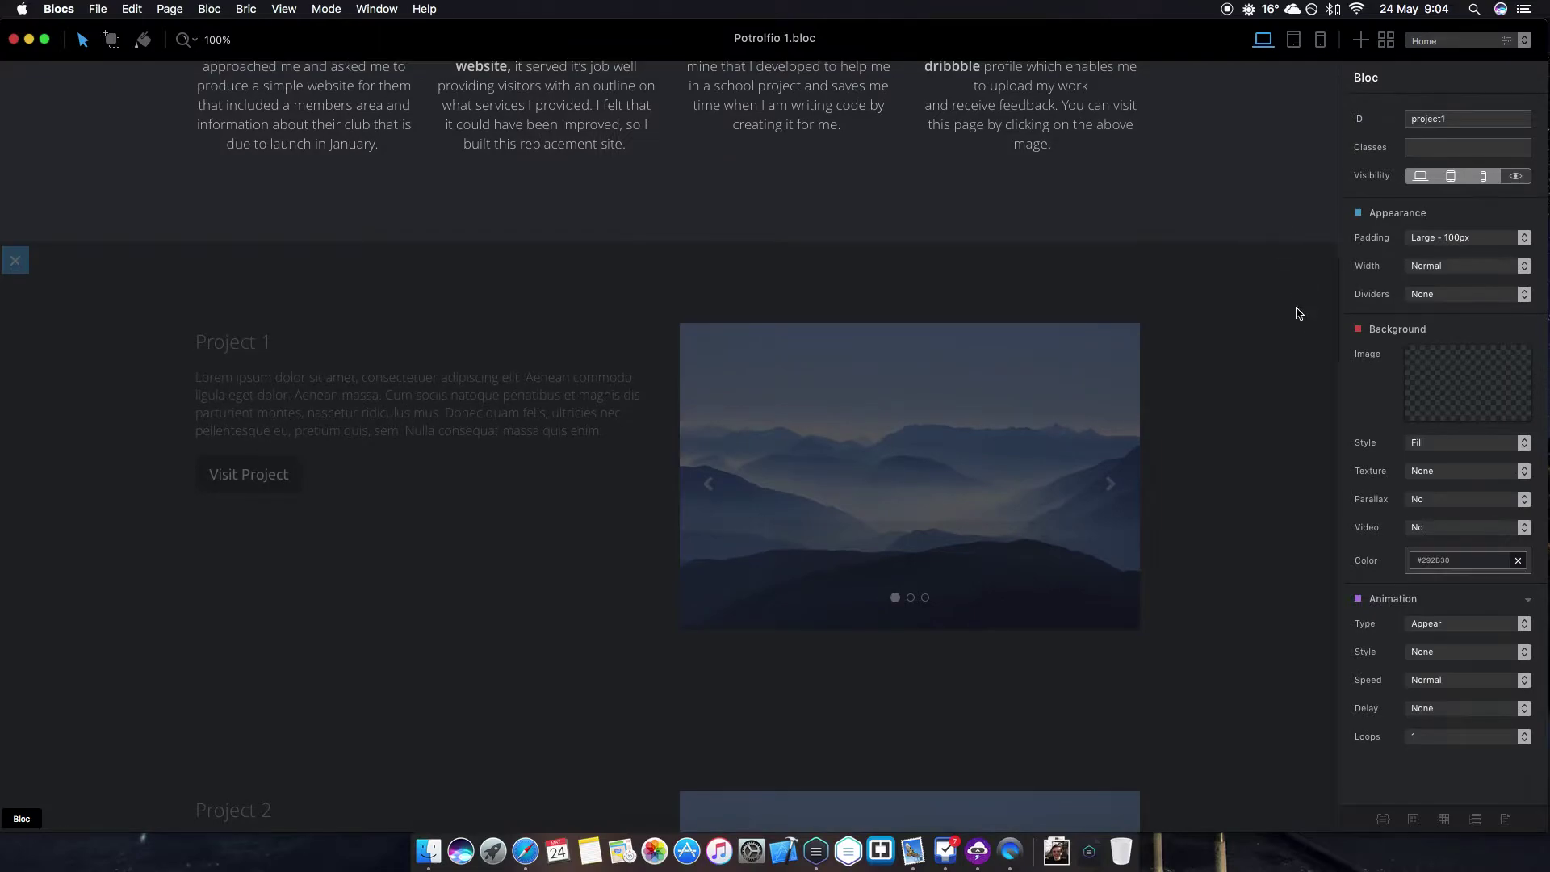
{"action": "scroll", "coordinate": [1305, 320], "scroll_direction": "down", "scroll_amount": 1}
{"action": "scroll", "coordinate": [1266, 256], "scroll_direction": "down", "scroll_amount": 9}
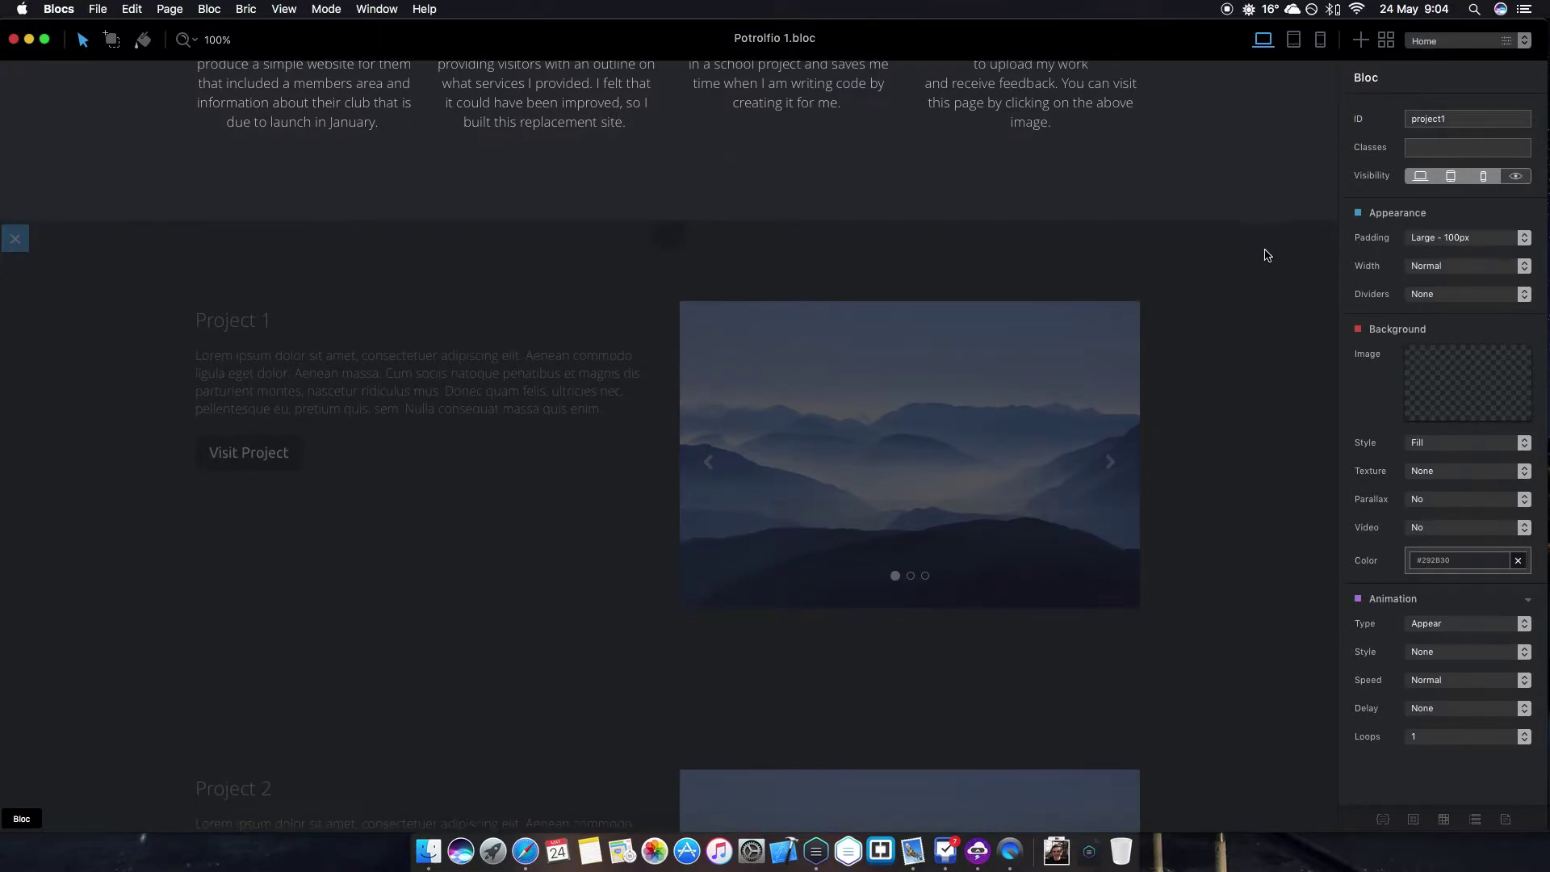
{"action": "scroll", "coordinate": [1260, 339], "scroll_direction": "down", "scroll_amount": 15}
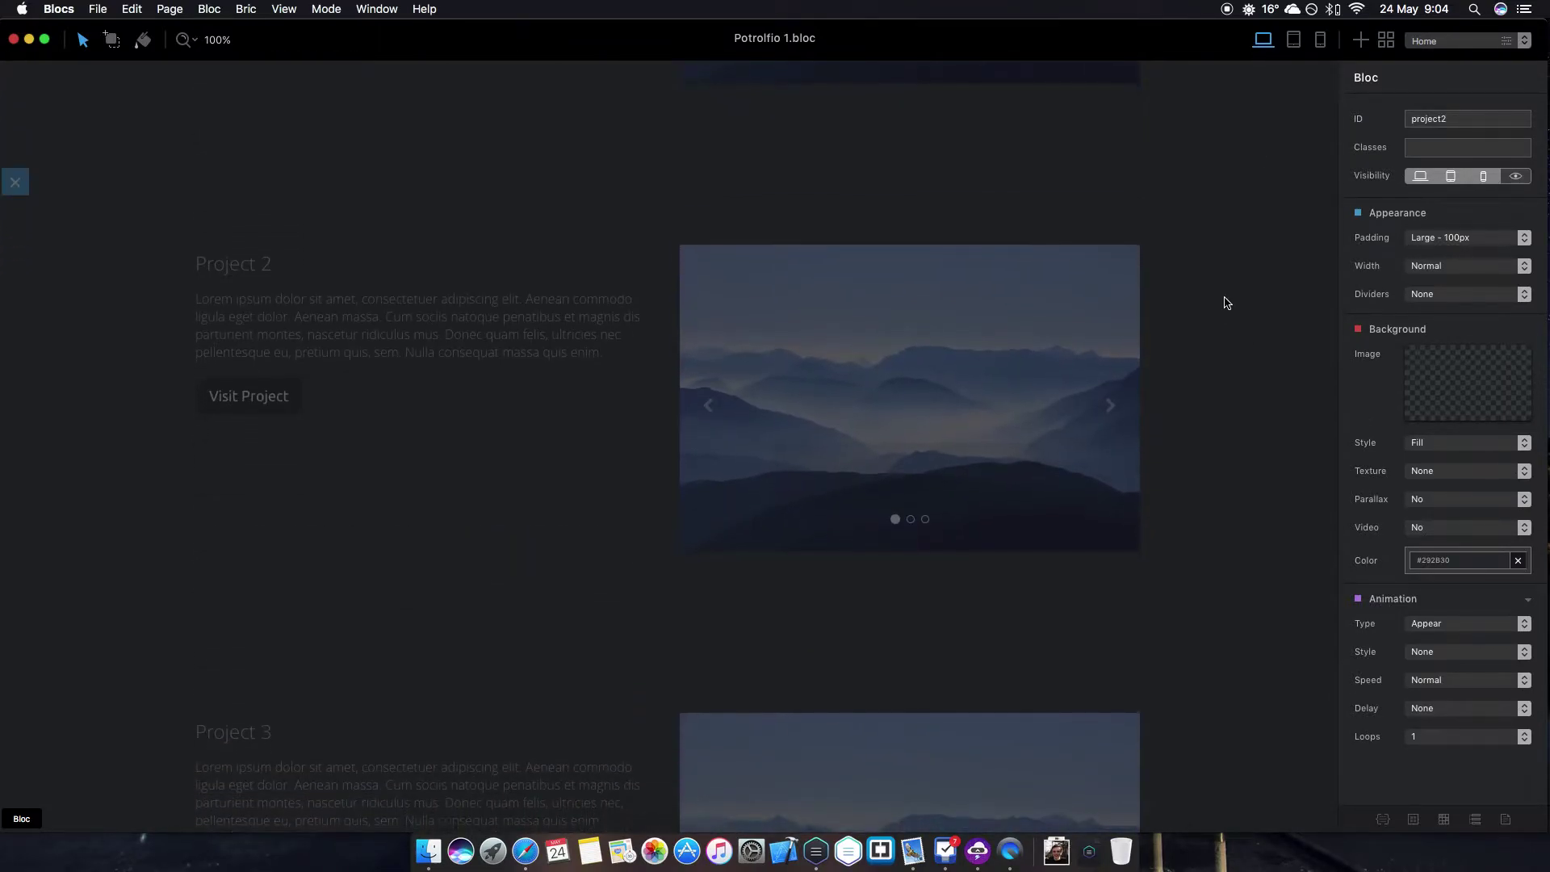
{"action": "scroll", "coordinate": [1225, 303], "scroll_direction": "down", "scroll_amount": 12}
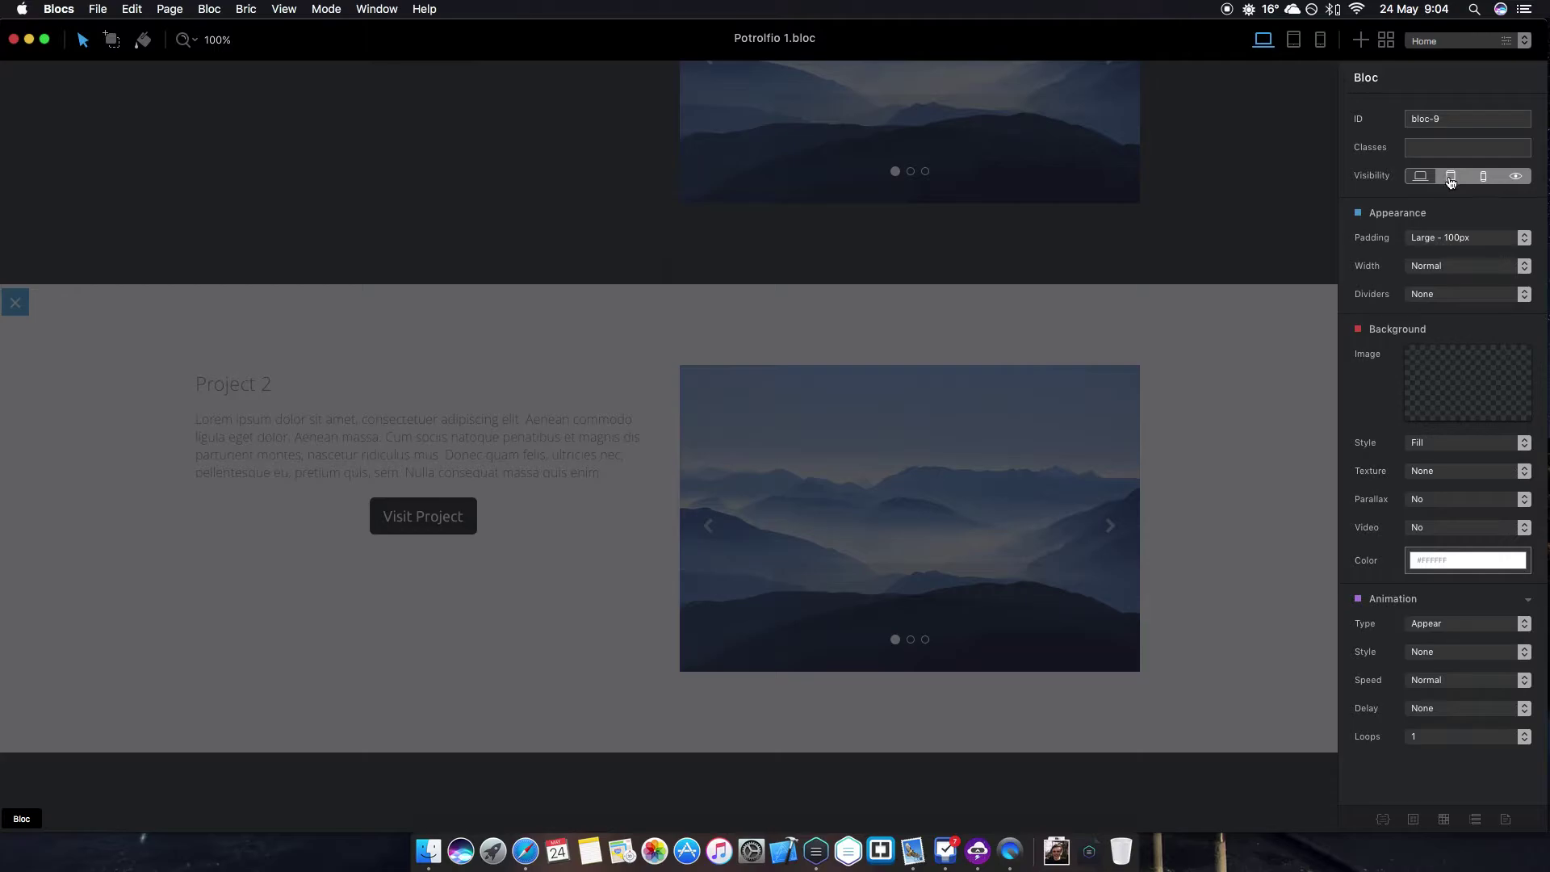
{"action": "scroll", "coordinate": [1259, 226], "scroll_direction": "down", "scroll_amount": 18}
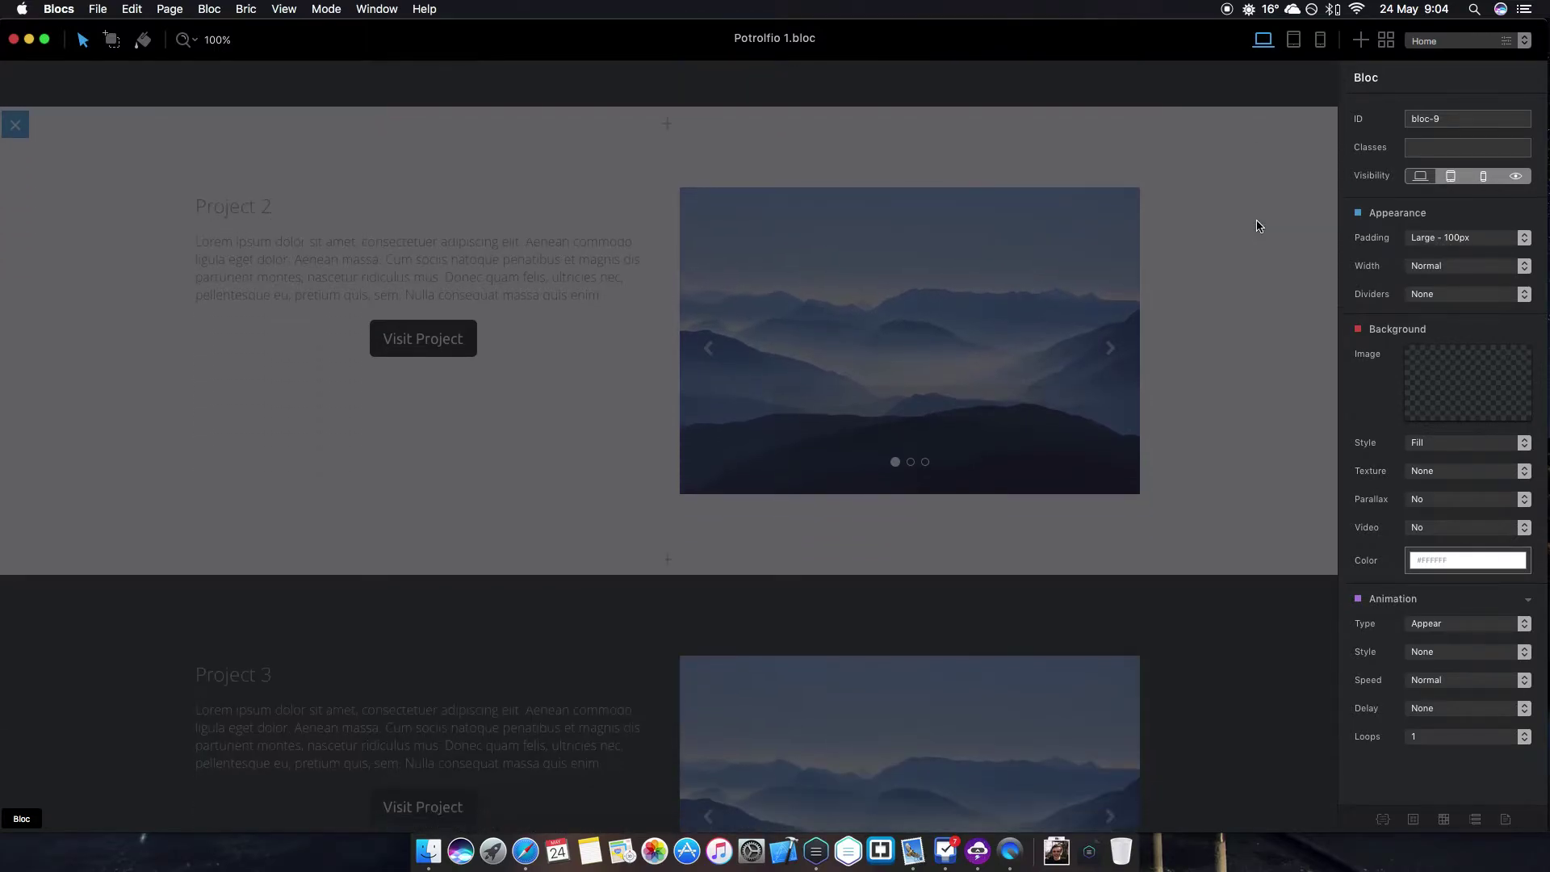
{"action": "scroll", "coordinate": [1257, 226], "scroll_direction": "down", "scroll_amount": 5}
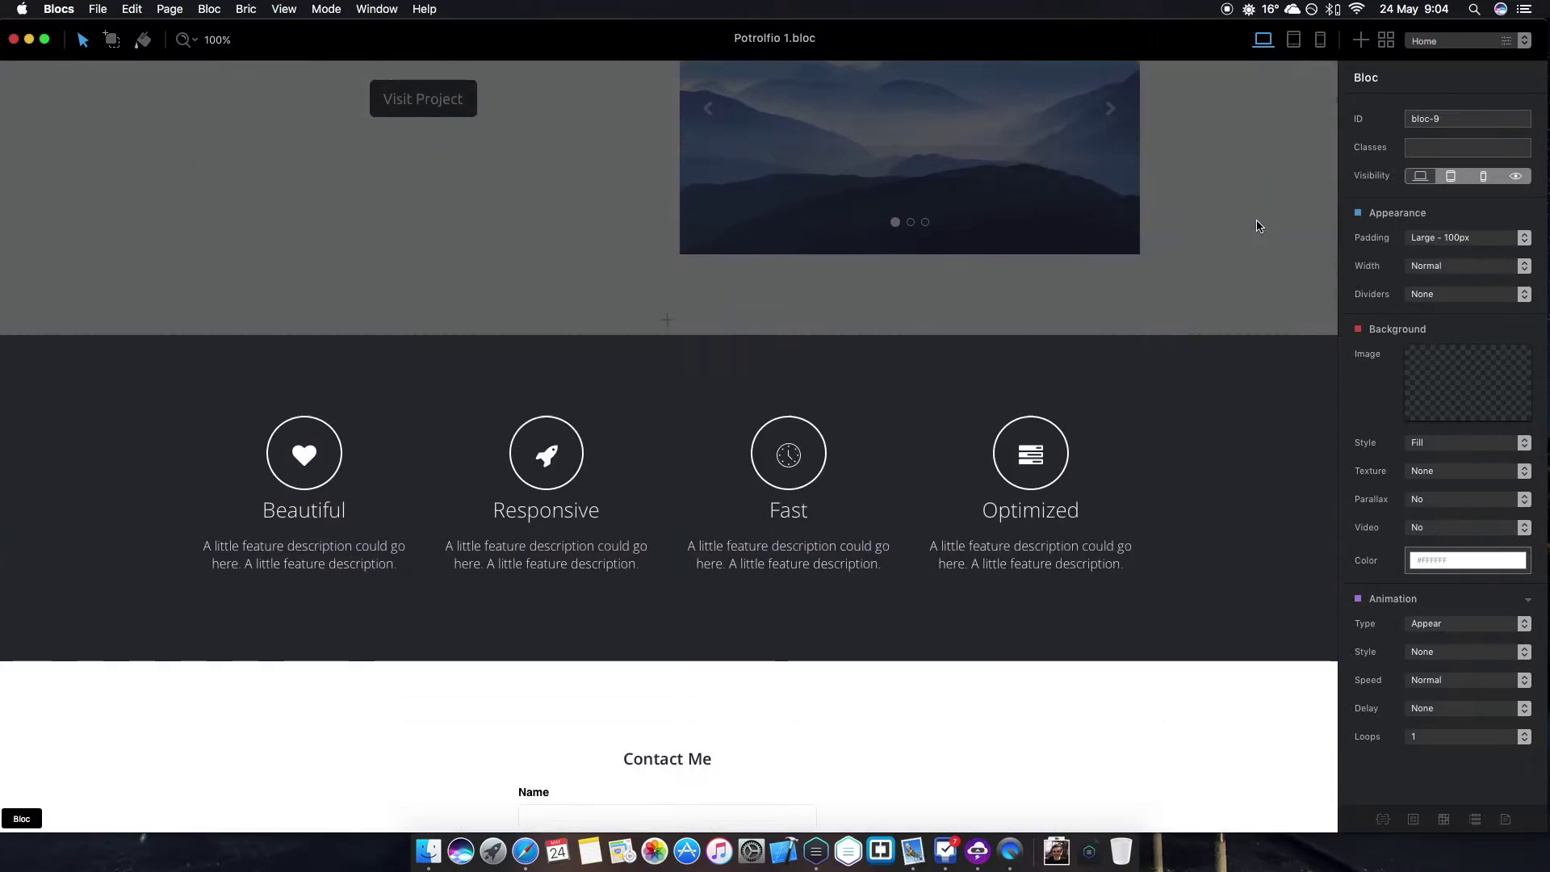
{"action": "scroll", "coordinate": [1257, 226], "scroll_direction": "up", "scroll_amount": 9}
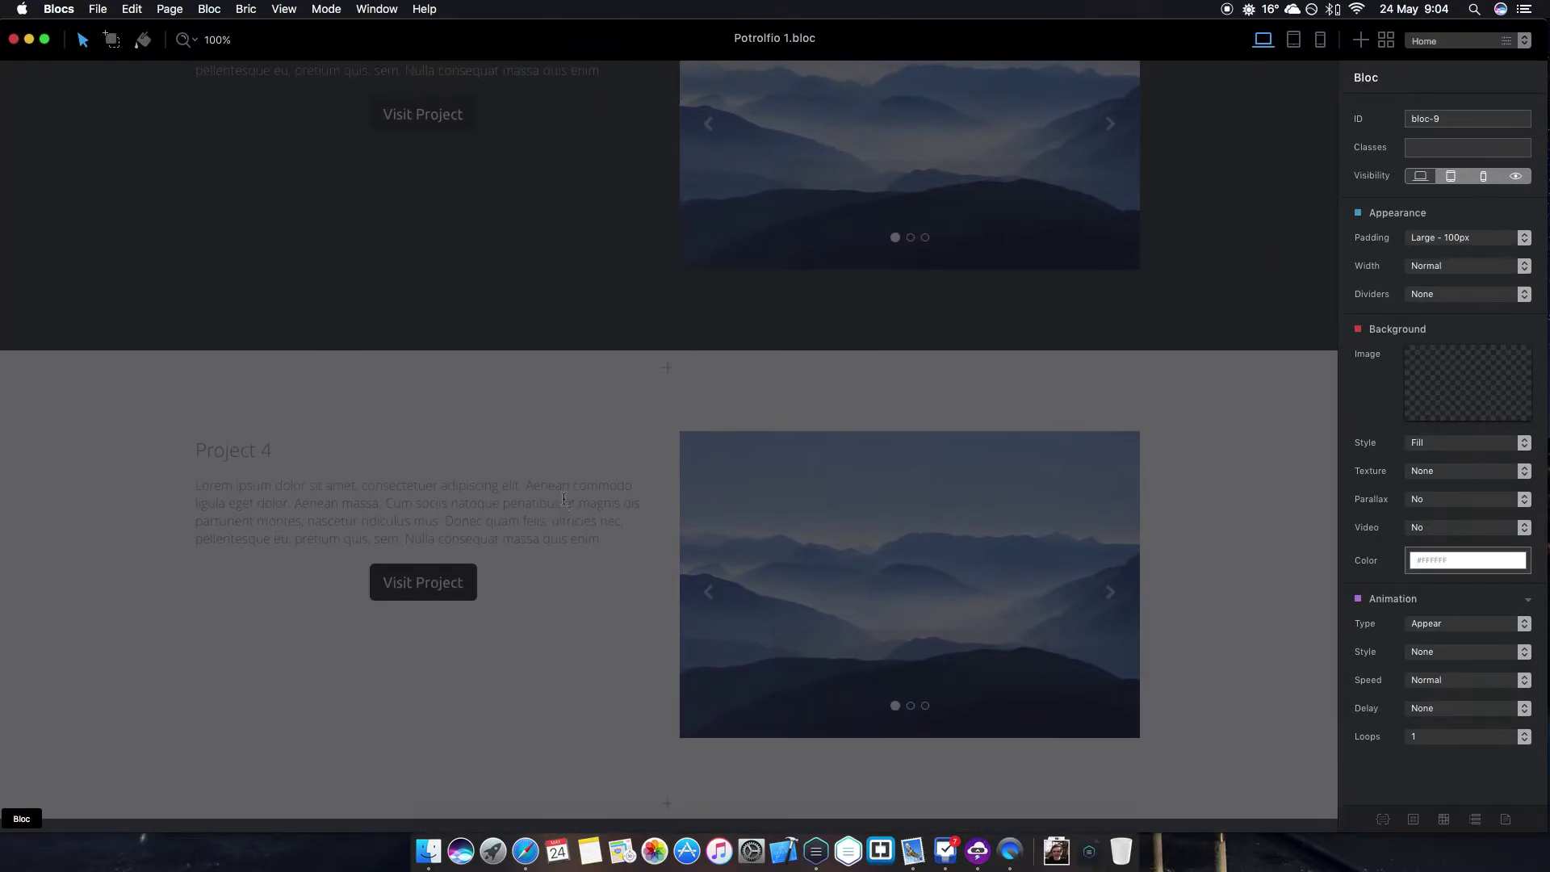
Select the Project 4 description and review the page canvas at tablet width.
{"action": "left_click", "coordinate": [569, 504]}
{"action": "left_click", "coordinate": [1293, 40]}
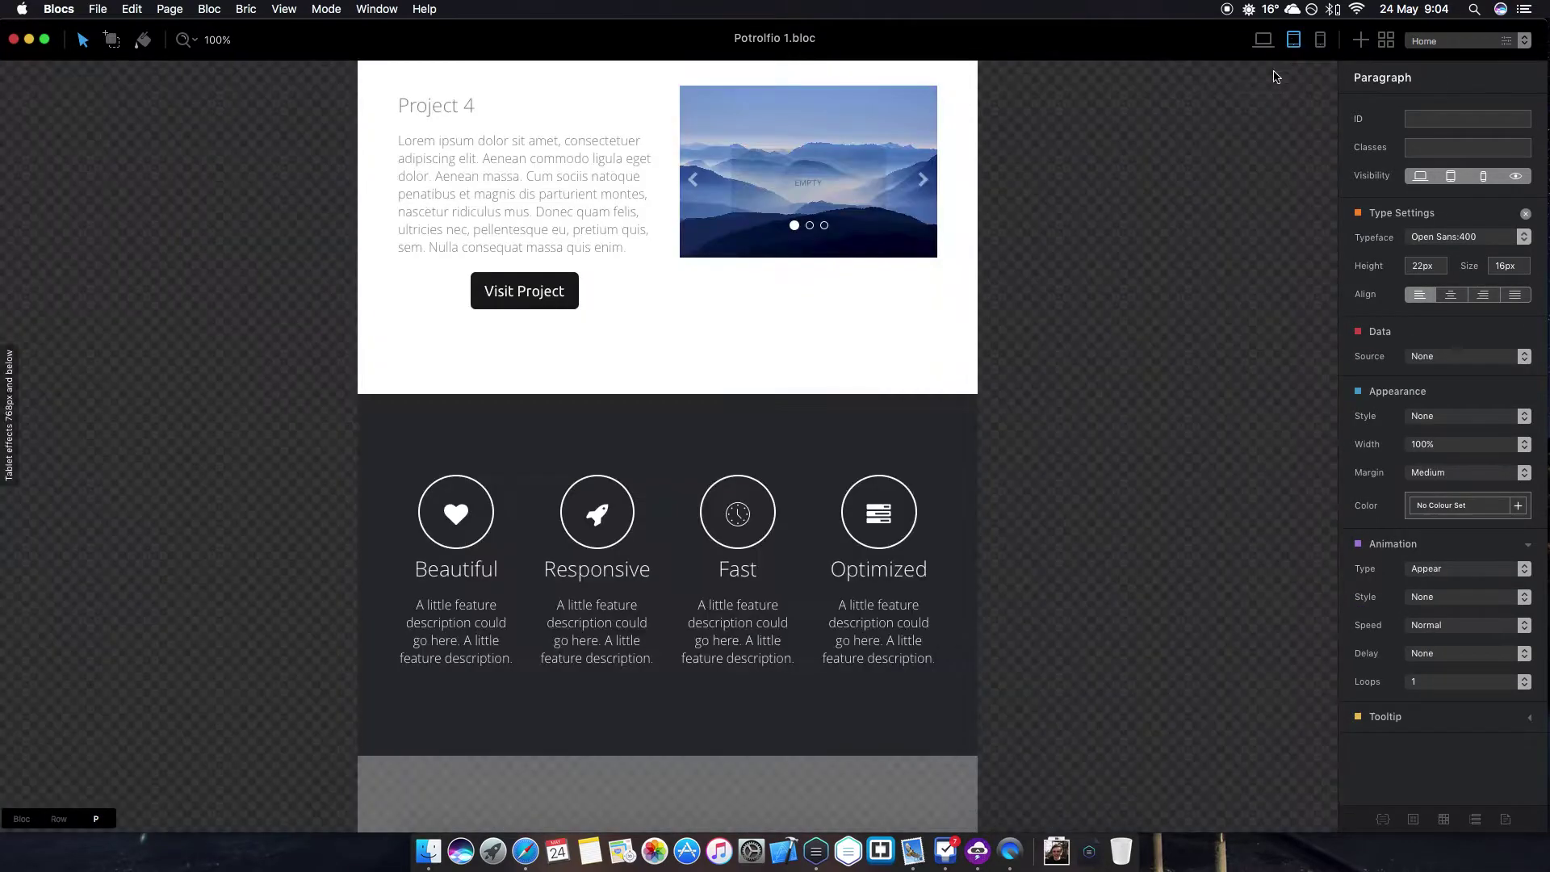
{"action": "scroll", "coordinate": [989, 242], "scroll_direction": "up", "scroll_amount": 15}
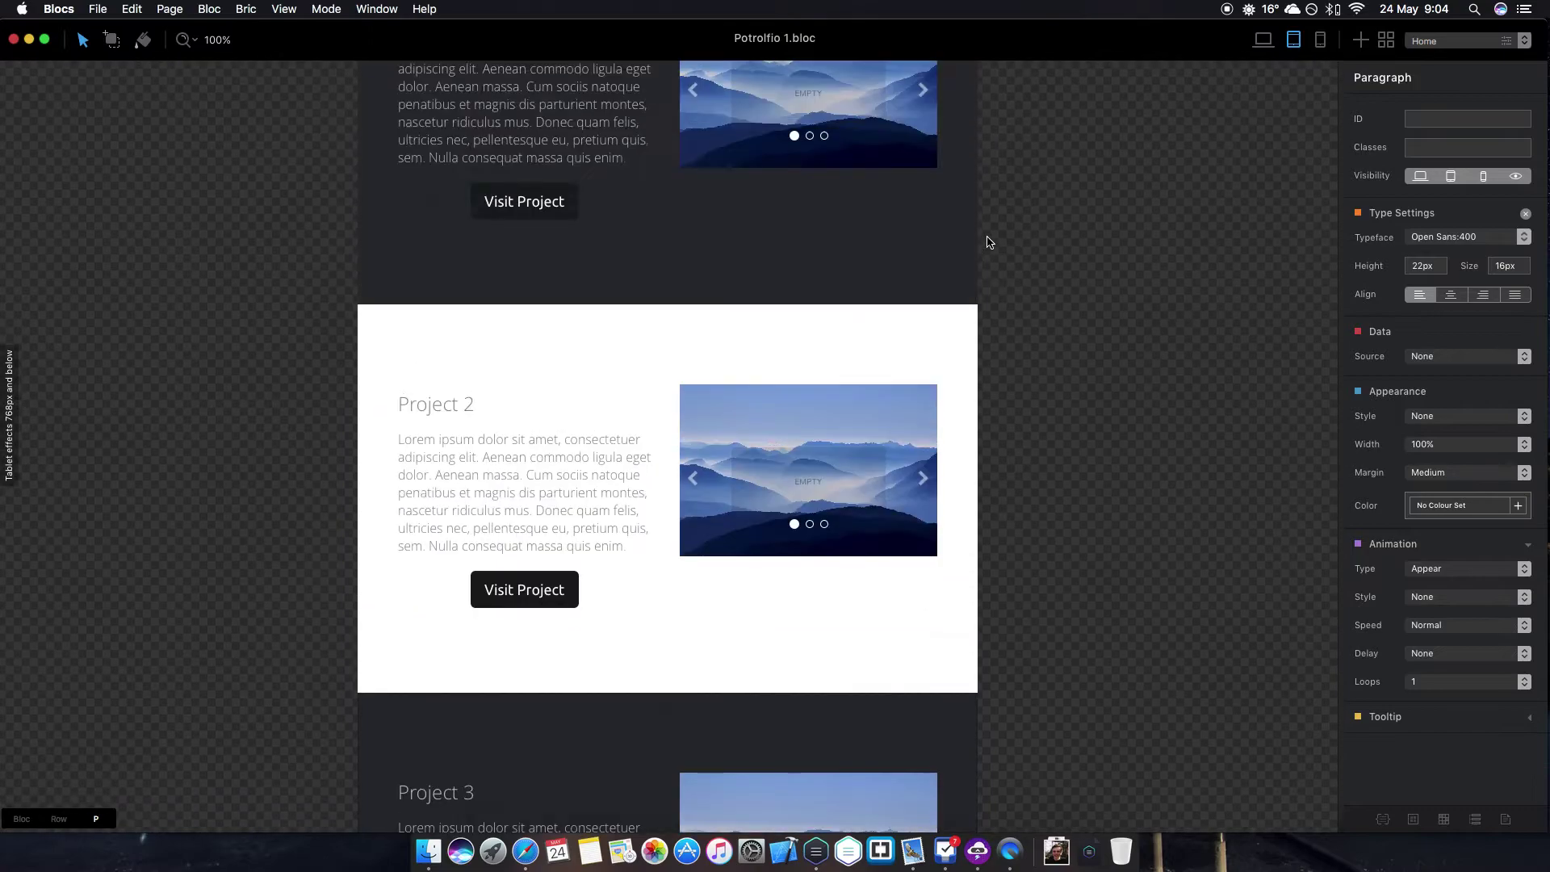
{"action": "scroll", "coordinate": [989, 242], "scroll_direction": "up", "scroll_amount": 10}
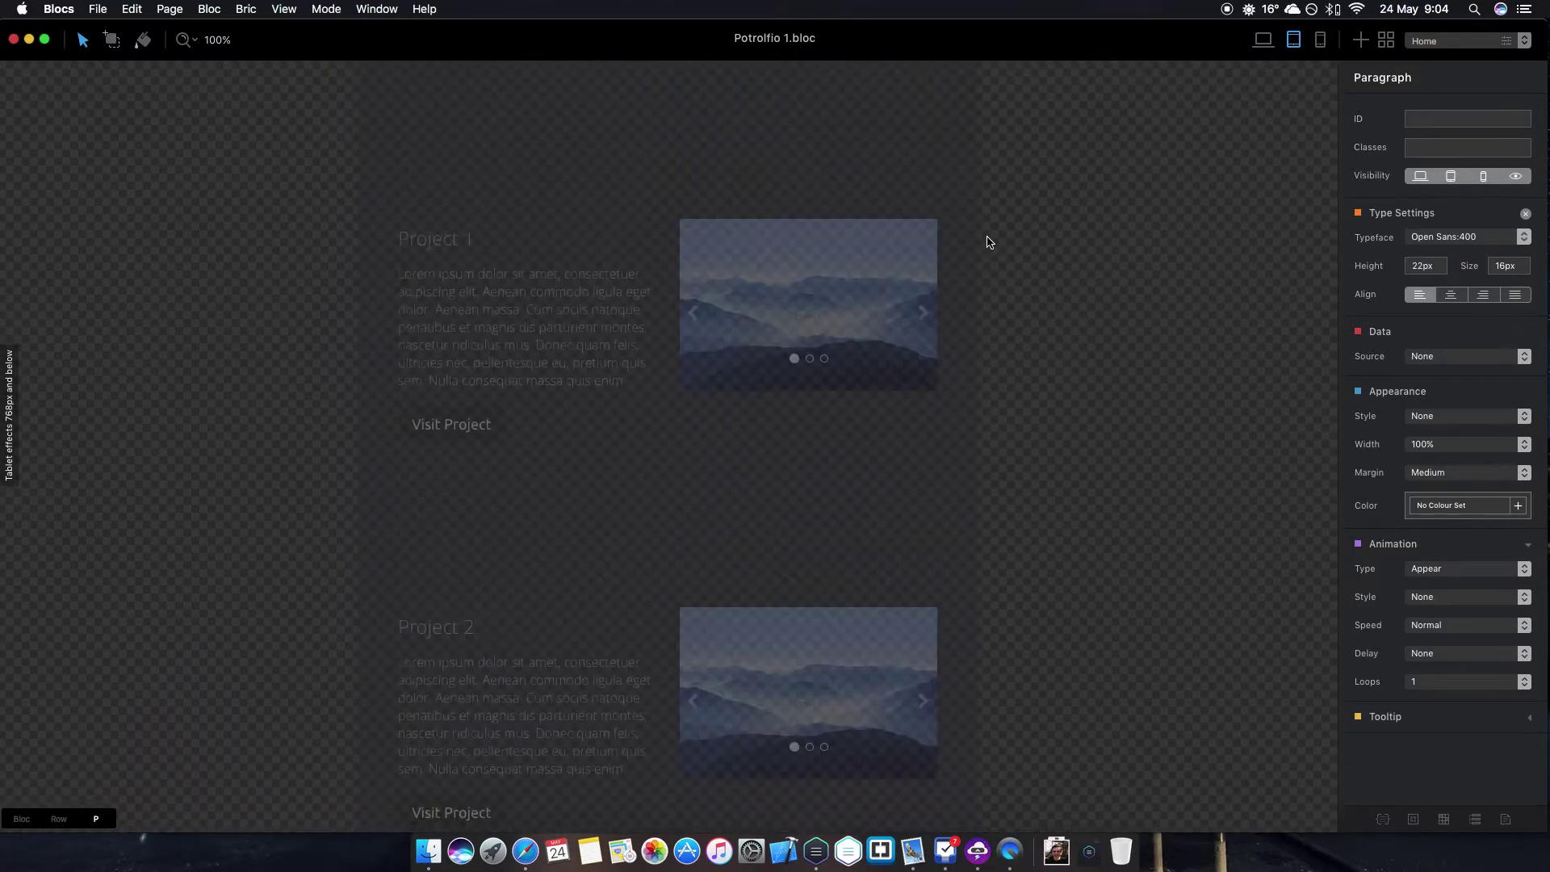
{"action": "scroll", "coordinate": [989, 242], "scroll_direction": "up", "scroll_amount": 5}
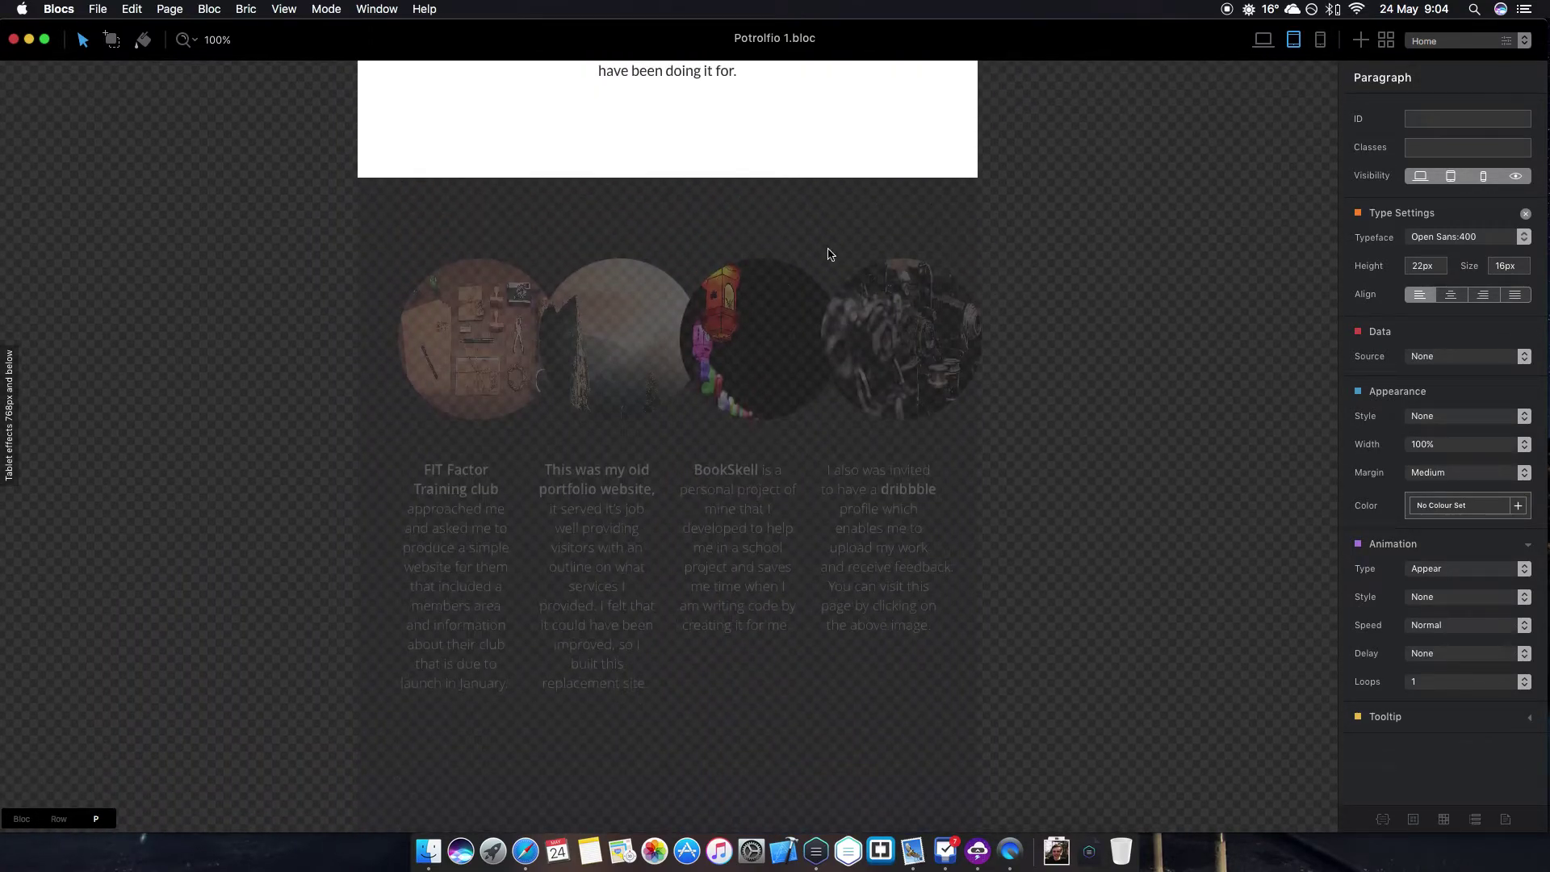
{"action": "scroll", "coordinate": [829, 255], "scroll_direction": "down", "scroll_amount": 15}
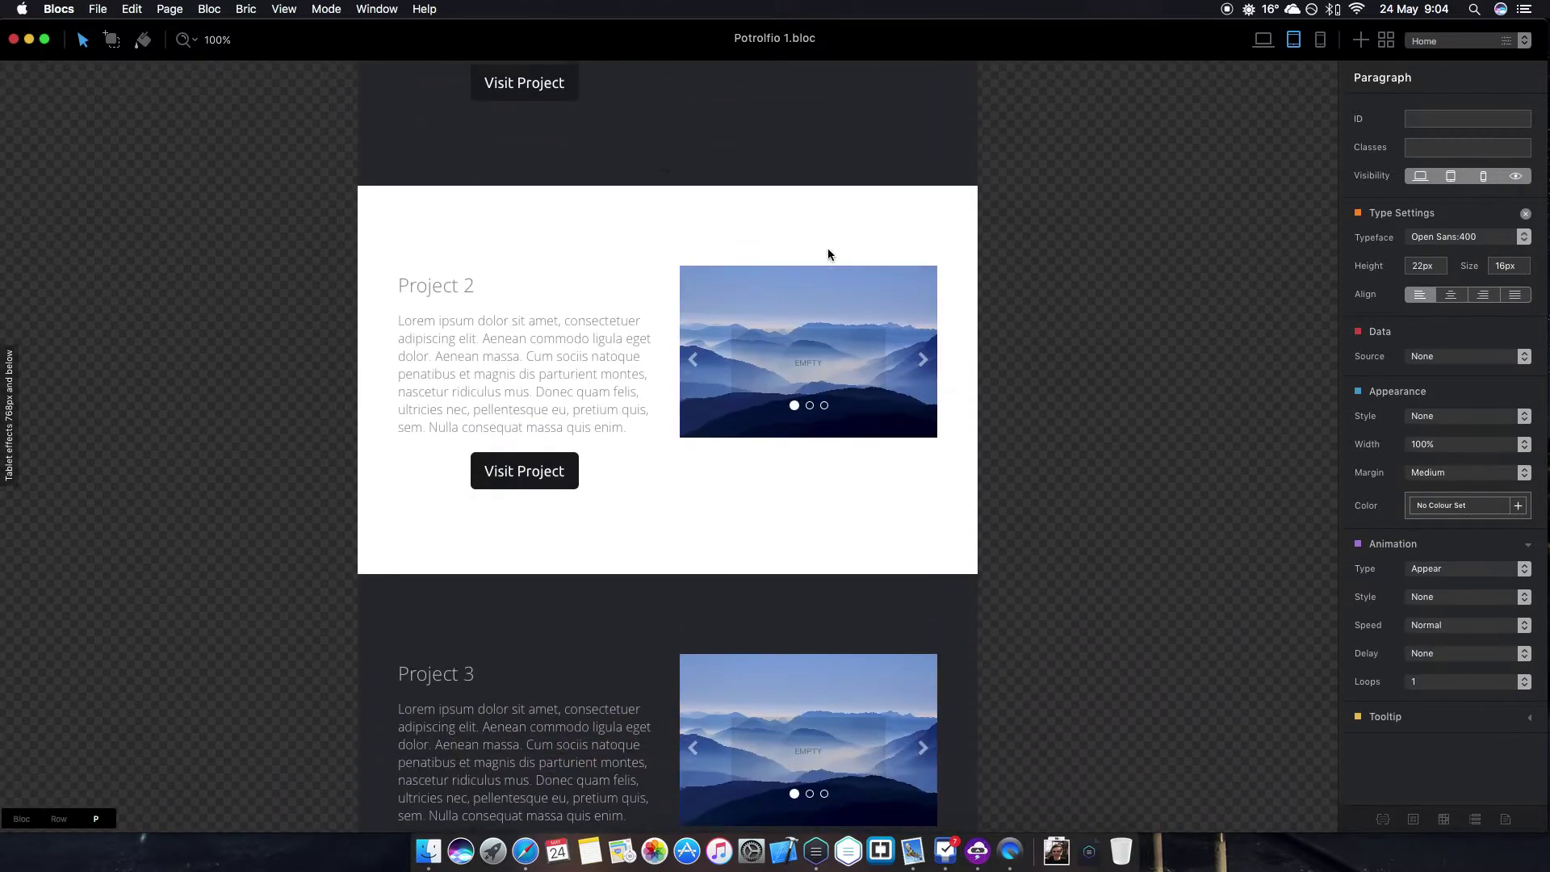
{"action": "scroll", "coordinate": [844, 255], "scroll_direction": "up", "scroll_amount": 7}
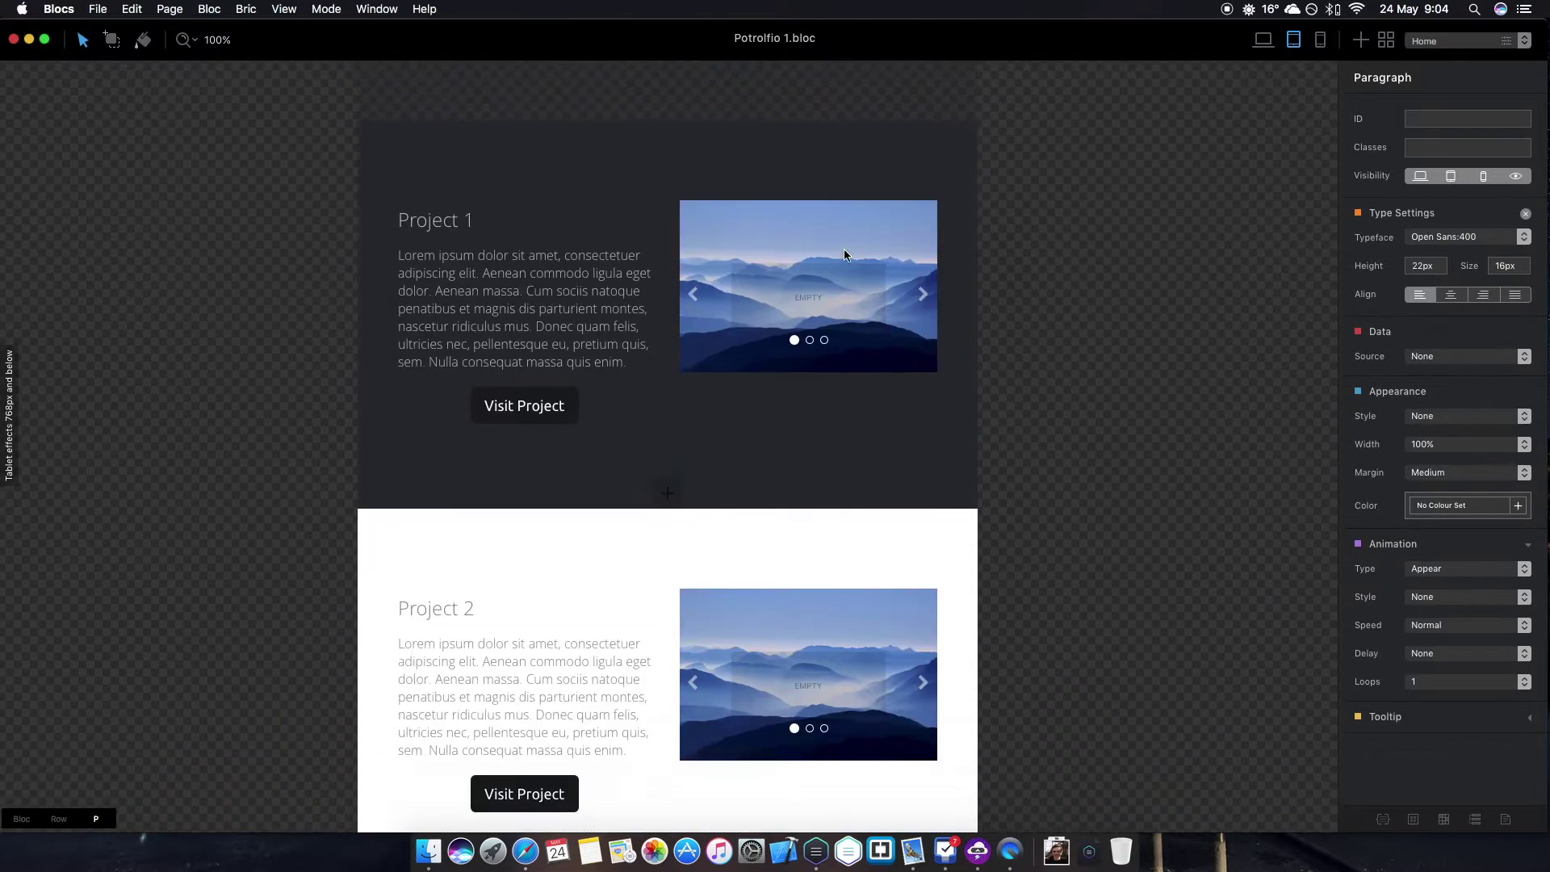
{"action": "scroll", "coordinate": [844, 254], "scroll_direction": "up", "scroll_amount": 6}
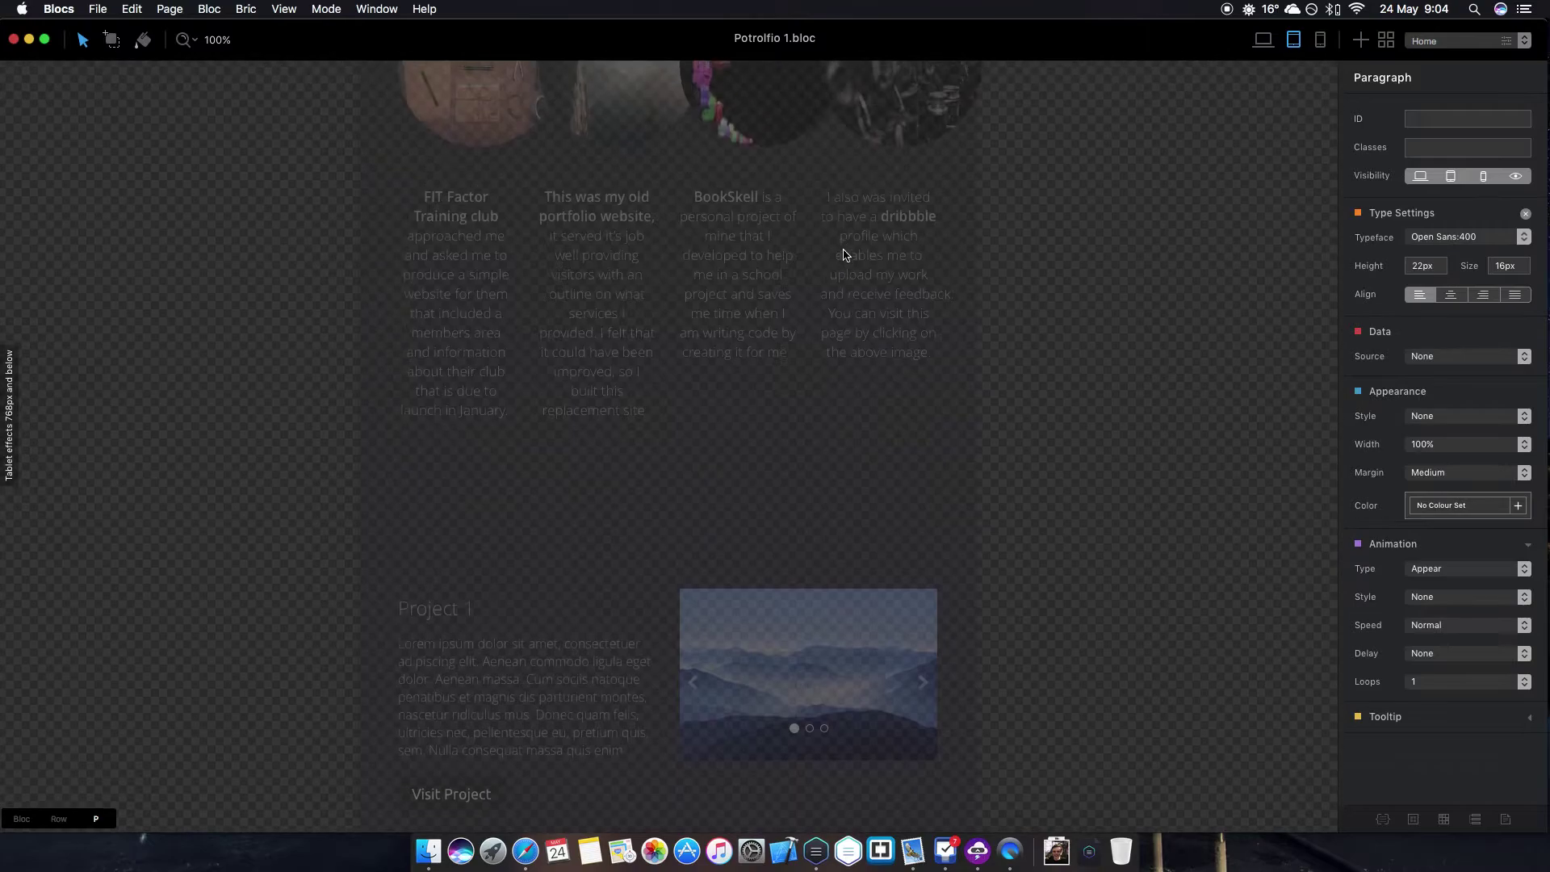
{"action": "scroll", "coordinate": [845, 254], "scroll_direction": "up", "scroll_amount": 4}
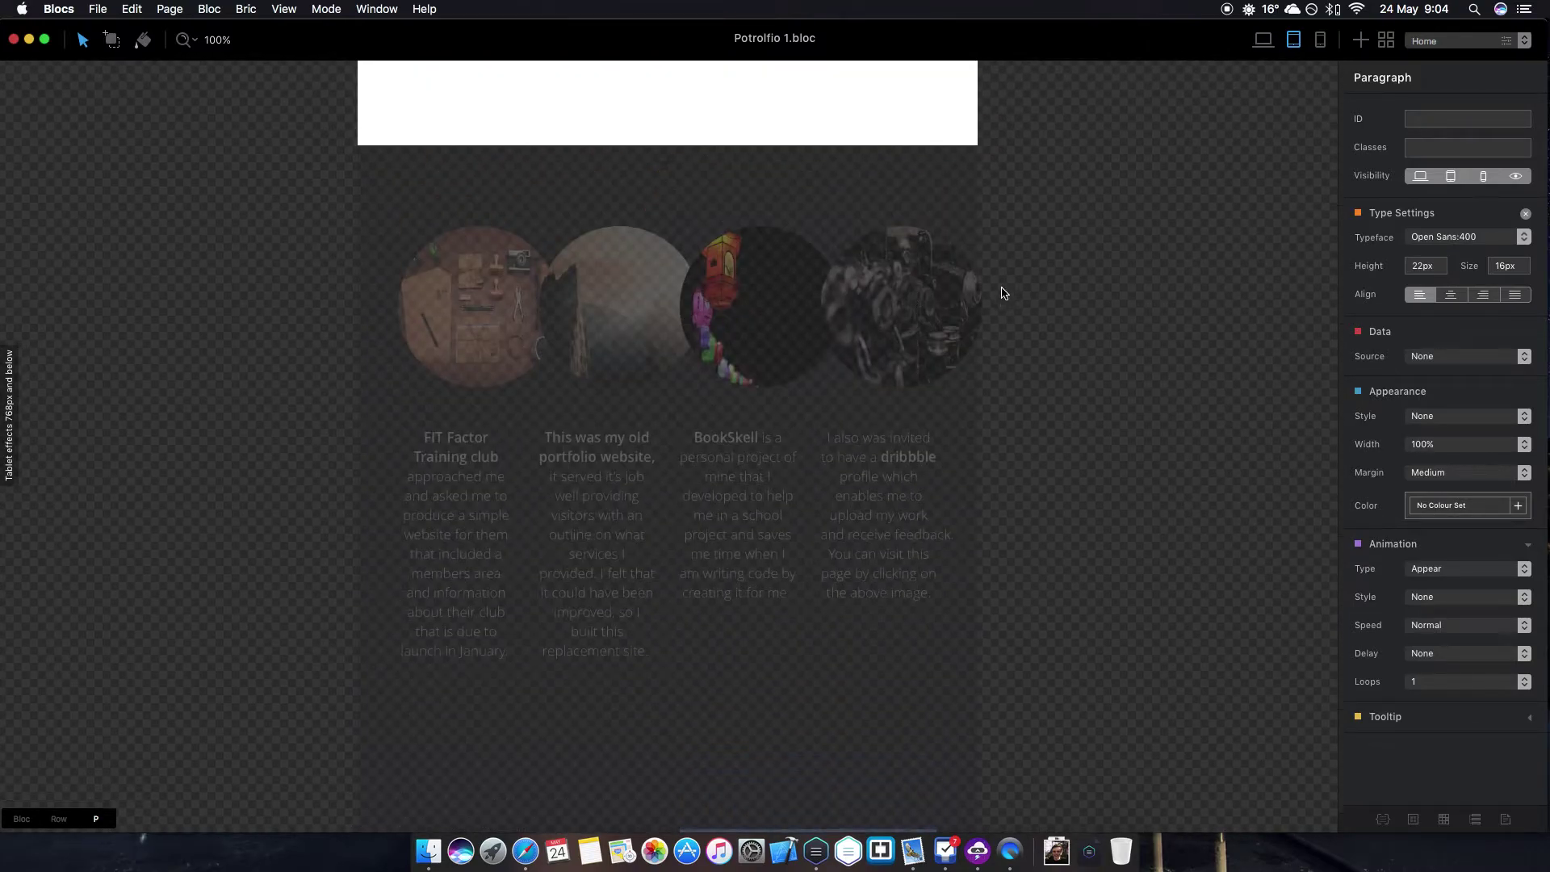
{"action": "scroll", "coordinate": [982, 292], "scroll_direction": "down", "scroll_amount": 15}
{"action": "scroll", "coordinate": [1004, 293], "scroll_direction": "up", "scroll_amount": 15}
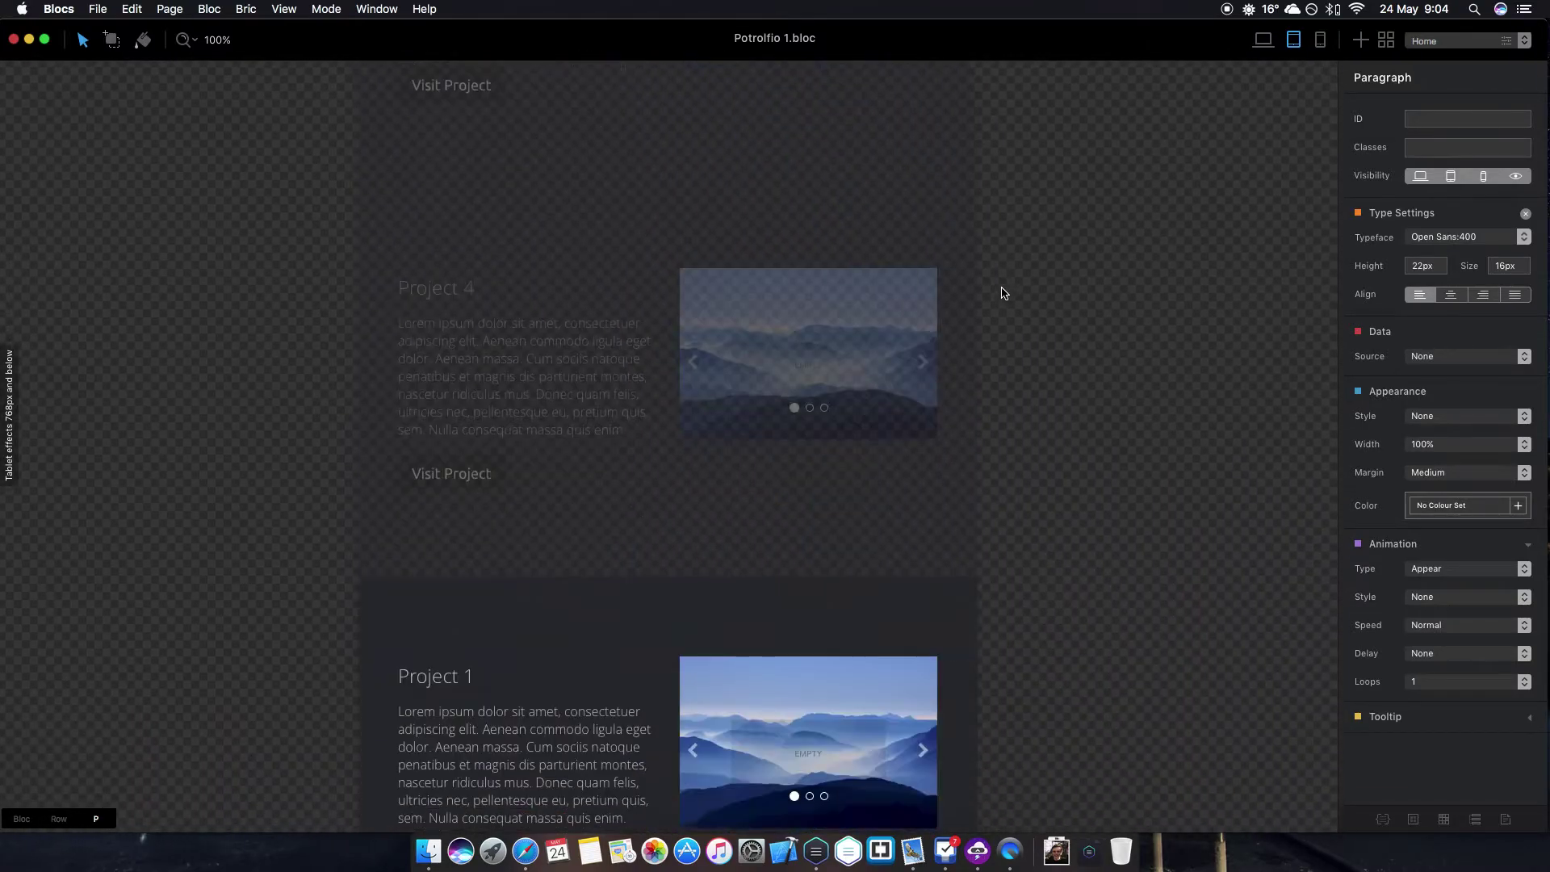
{"action": "scroll", "coordinate": [1001, 293], "scroll_direction": "down", "scroll_amount": 12}
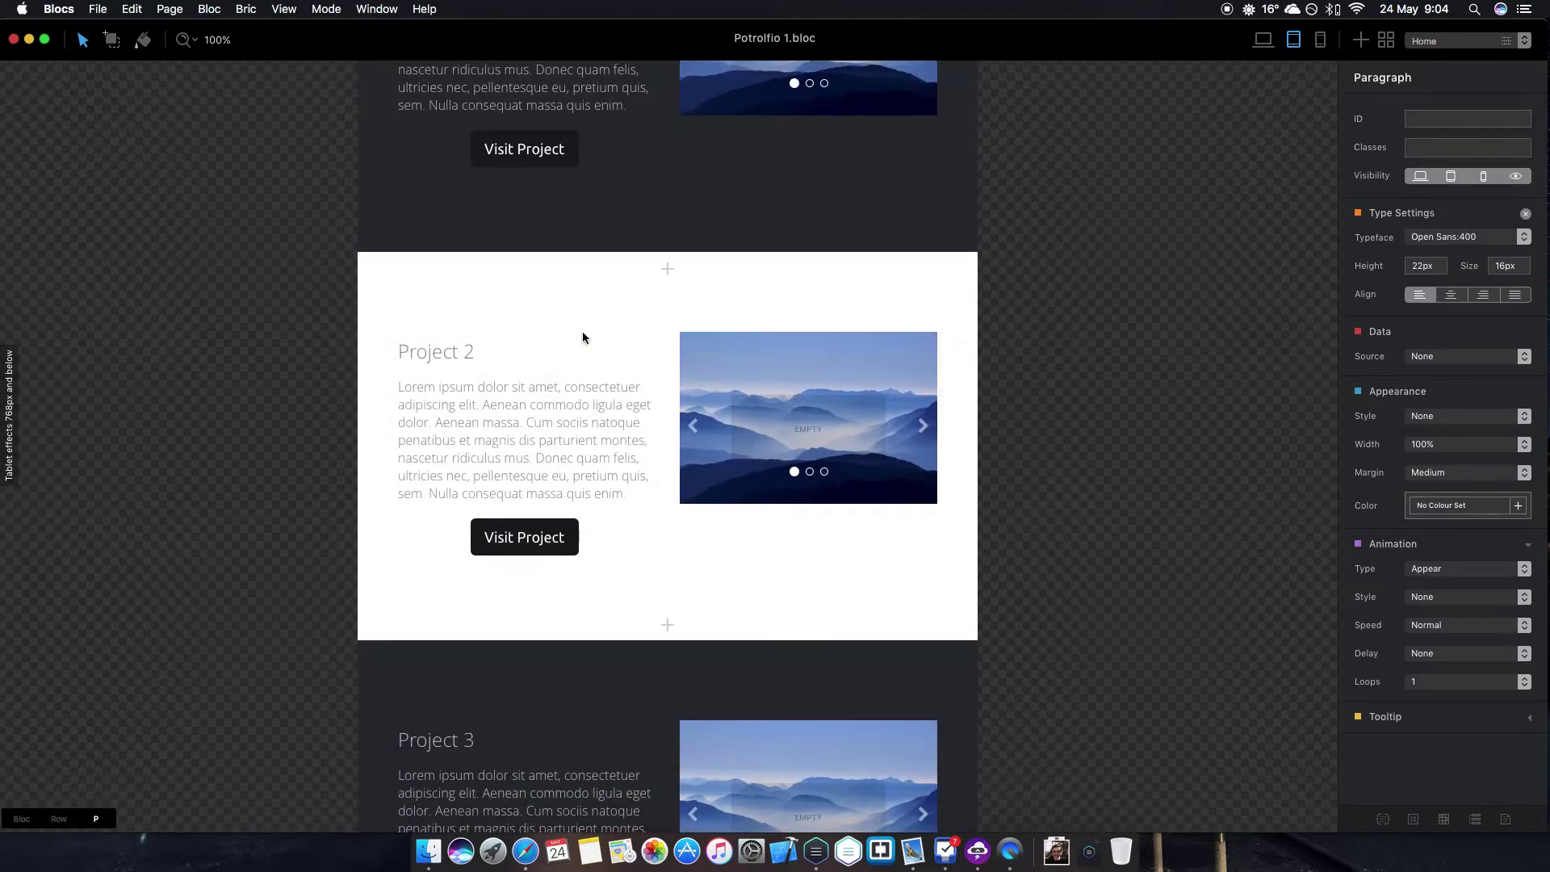
{"action": "scroll", "coordinate": [806, 361], "scroll_direction": "down", "scroll_amount": 9}
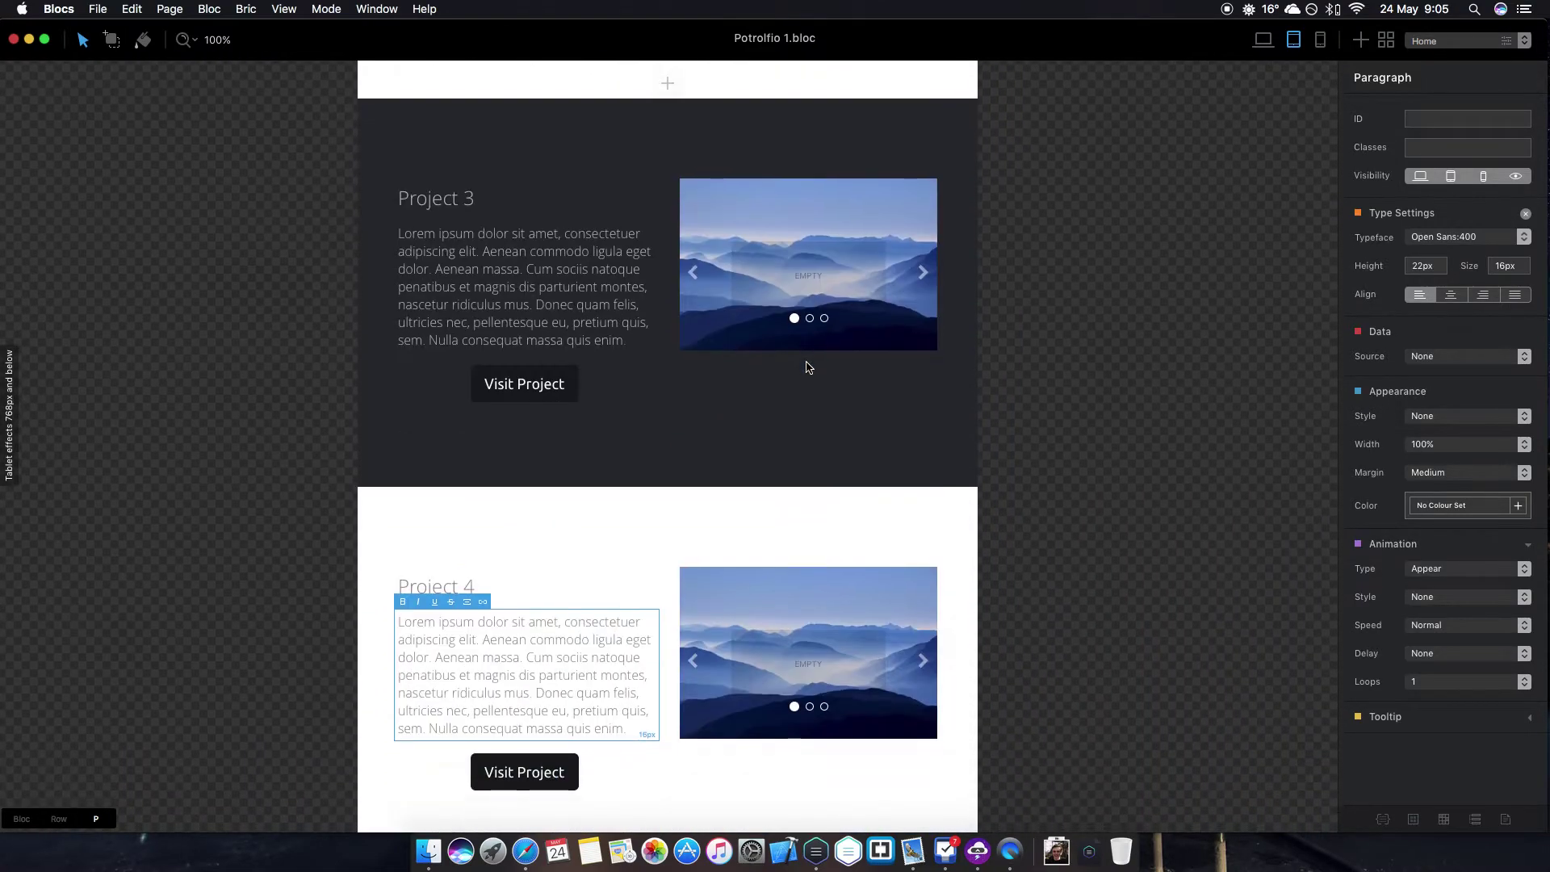
{"action": "scroll", "coordinate": [830, 380], "scroll_direction": "down", "scroll_amount": 9}
{"action": "scroll", "coordinate": [693, 264], "scroll_direction": "up", "scroll_amount": 5}
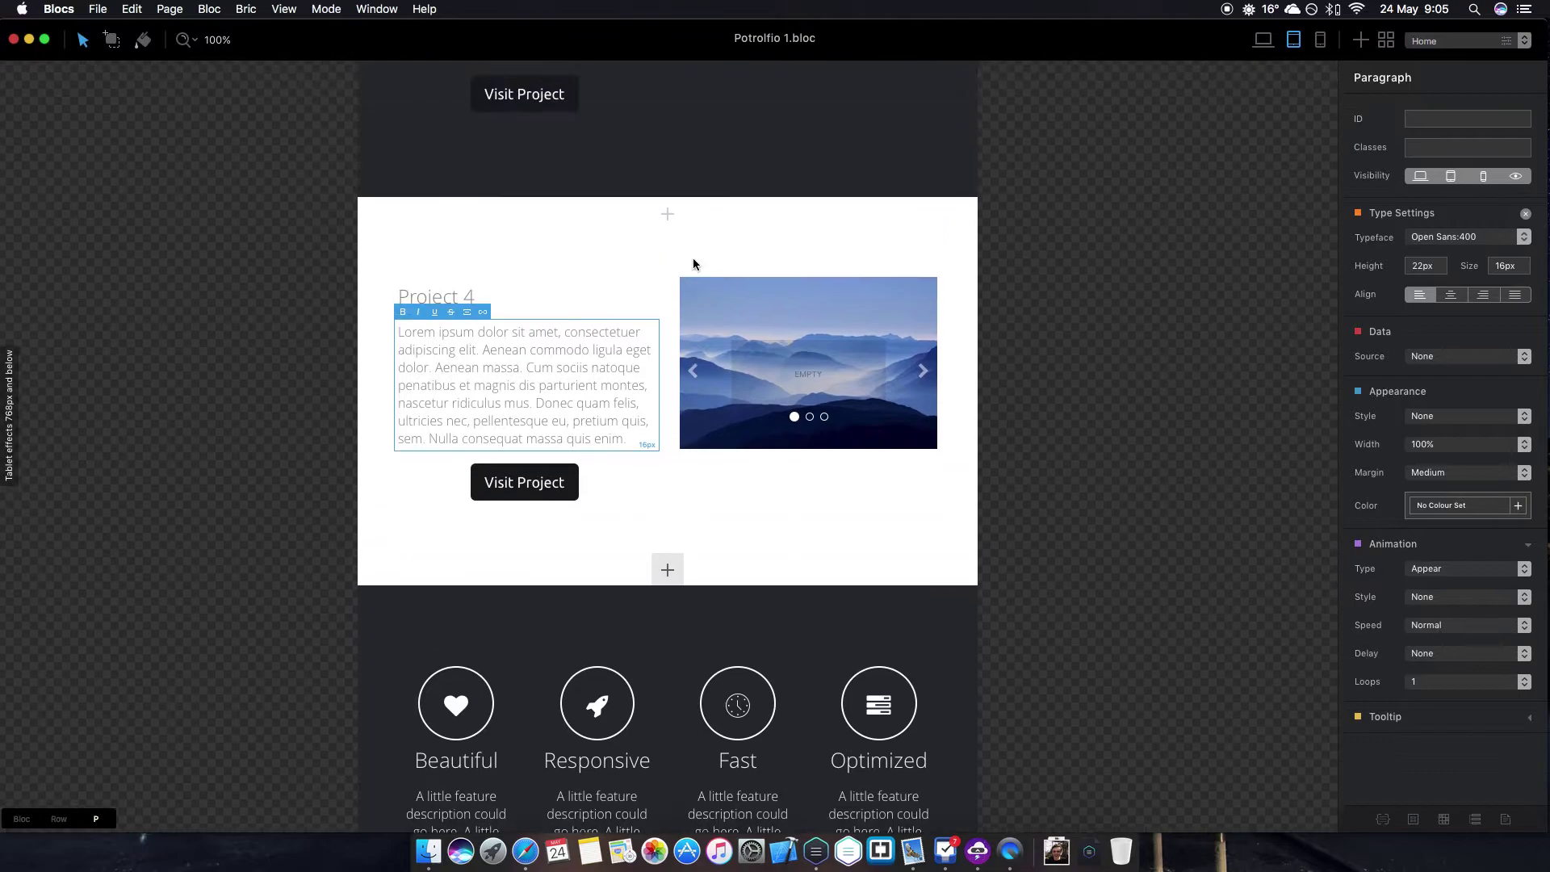
{"action": "left_click", "coordinate": [783, 279]}
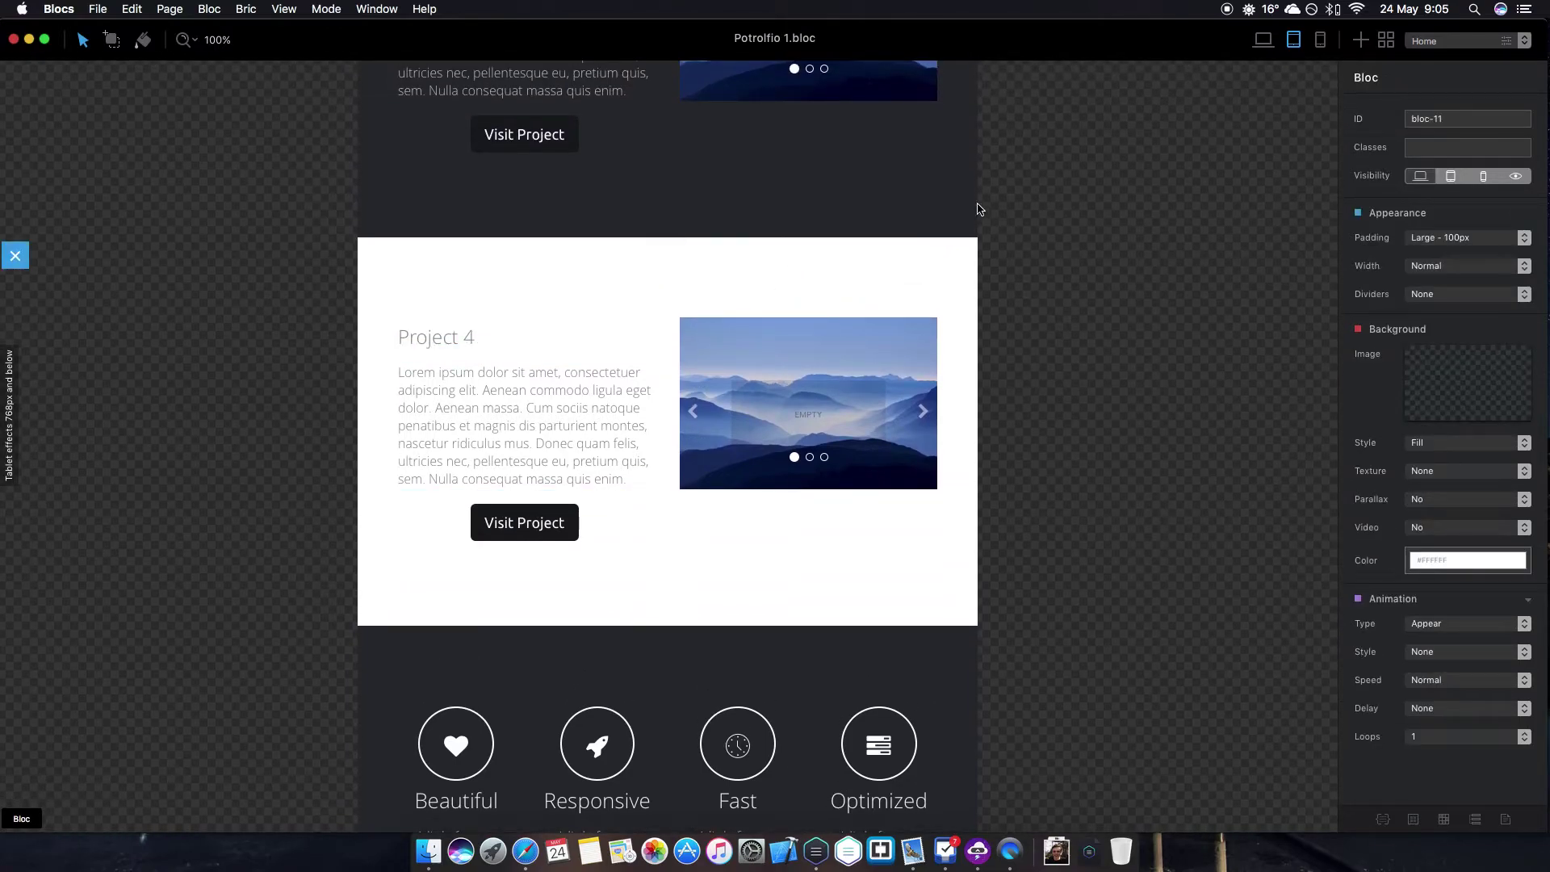
{"action": "scroll", "coordinate": [931, 233], "scroll_direction": "down", "scroll_amount": 12}
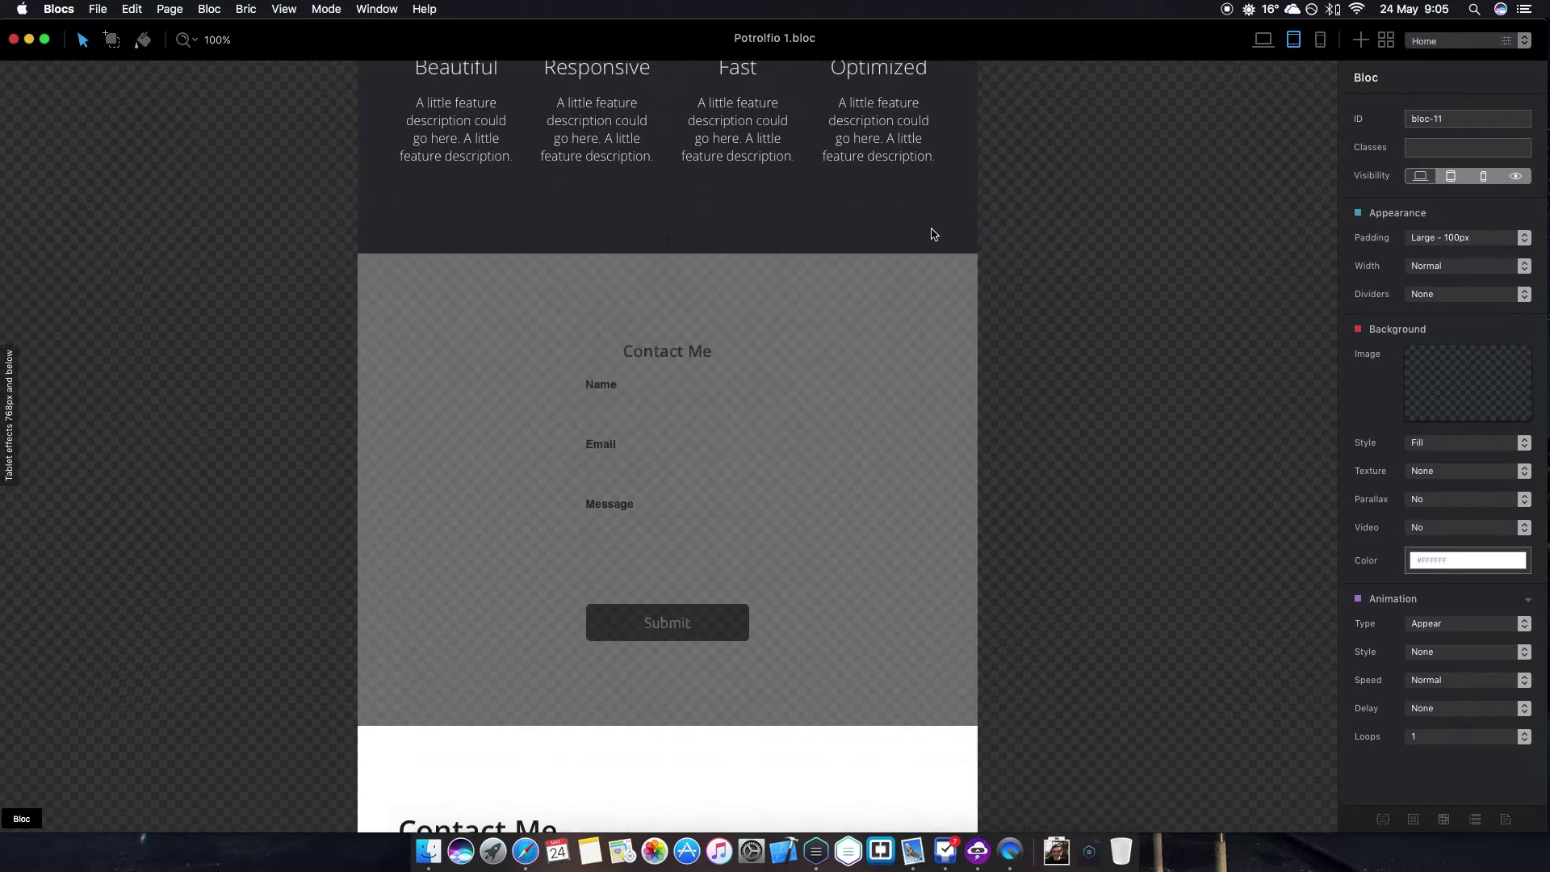
{"action": "scroll", "coordinate": [851, 368], "scroll_direction": "down", "scroll_amount": 1}
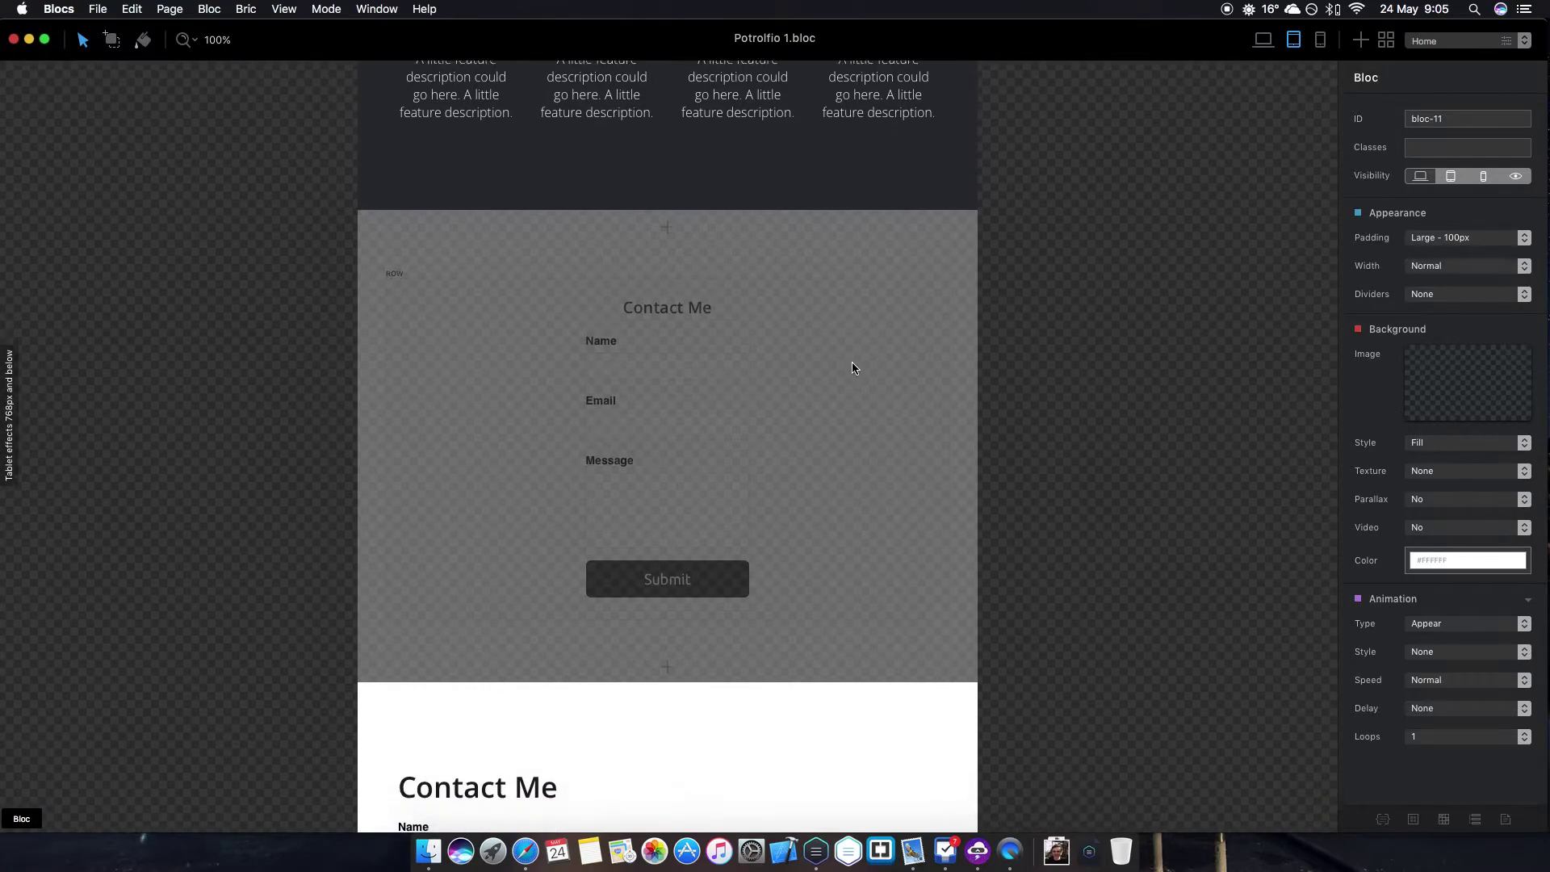
{"action": "scroll", "coordinate": [851, 368], "scroll_direction": "down", "scroll_amount": 6}
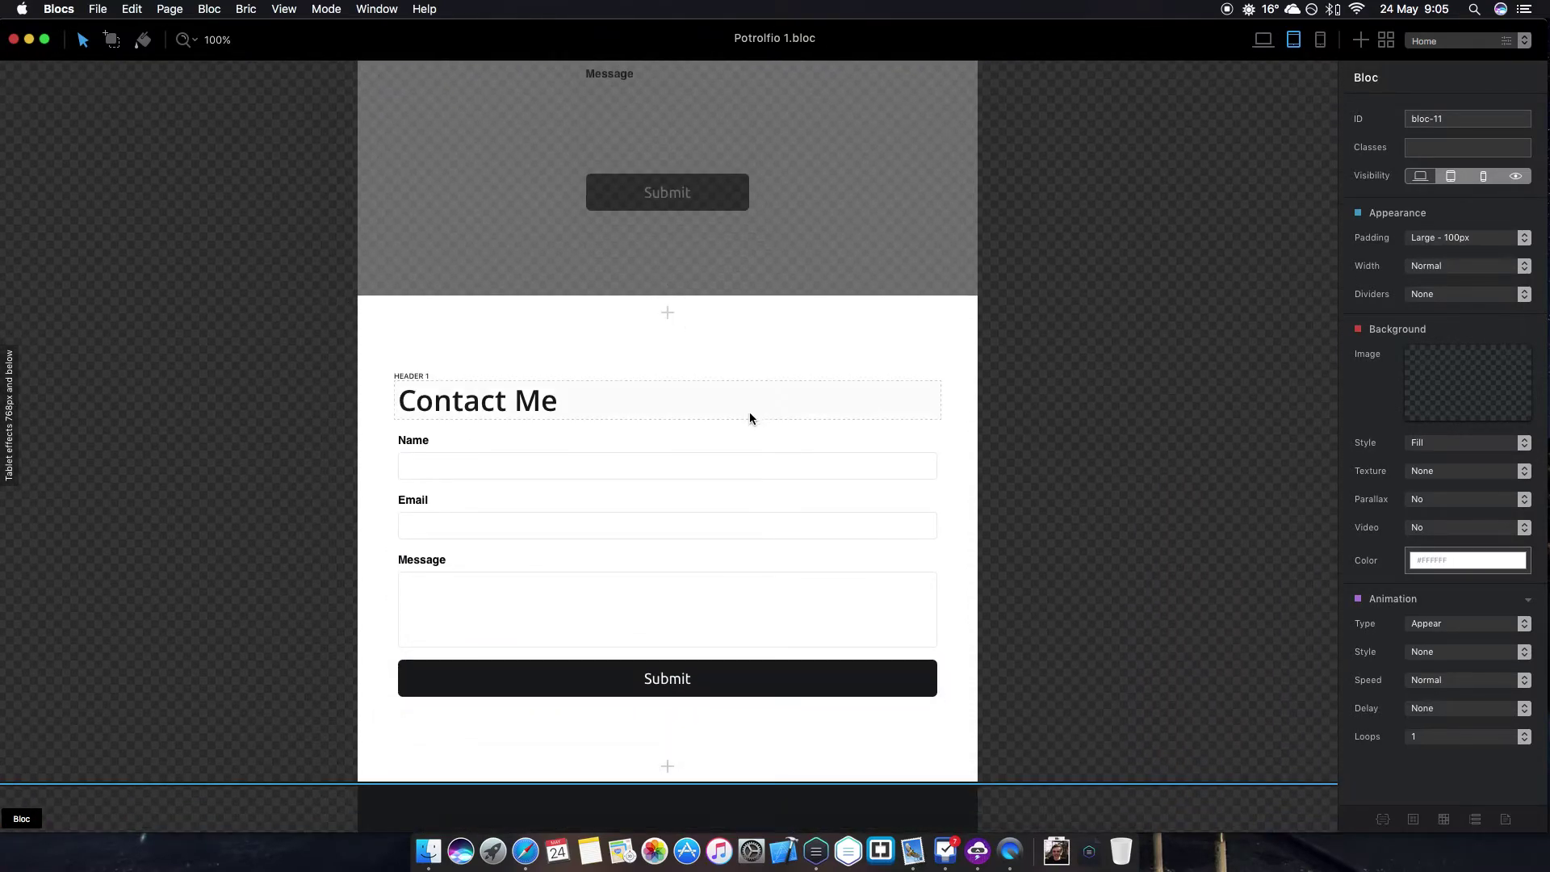
{"action": "scroll", "coordinate": [753, 412], "scroll_direction": "down", "scroll_amount": 2}
{"action": "scroll", "coordinate": [805, 311], "scroll_direction": "up", "scroll_amount": 2}
{"action": "scroll", "coordinate": [799, 311], "scroll_direction": "down", "scroll_amount": 3}
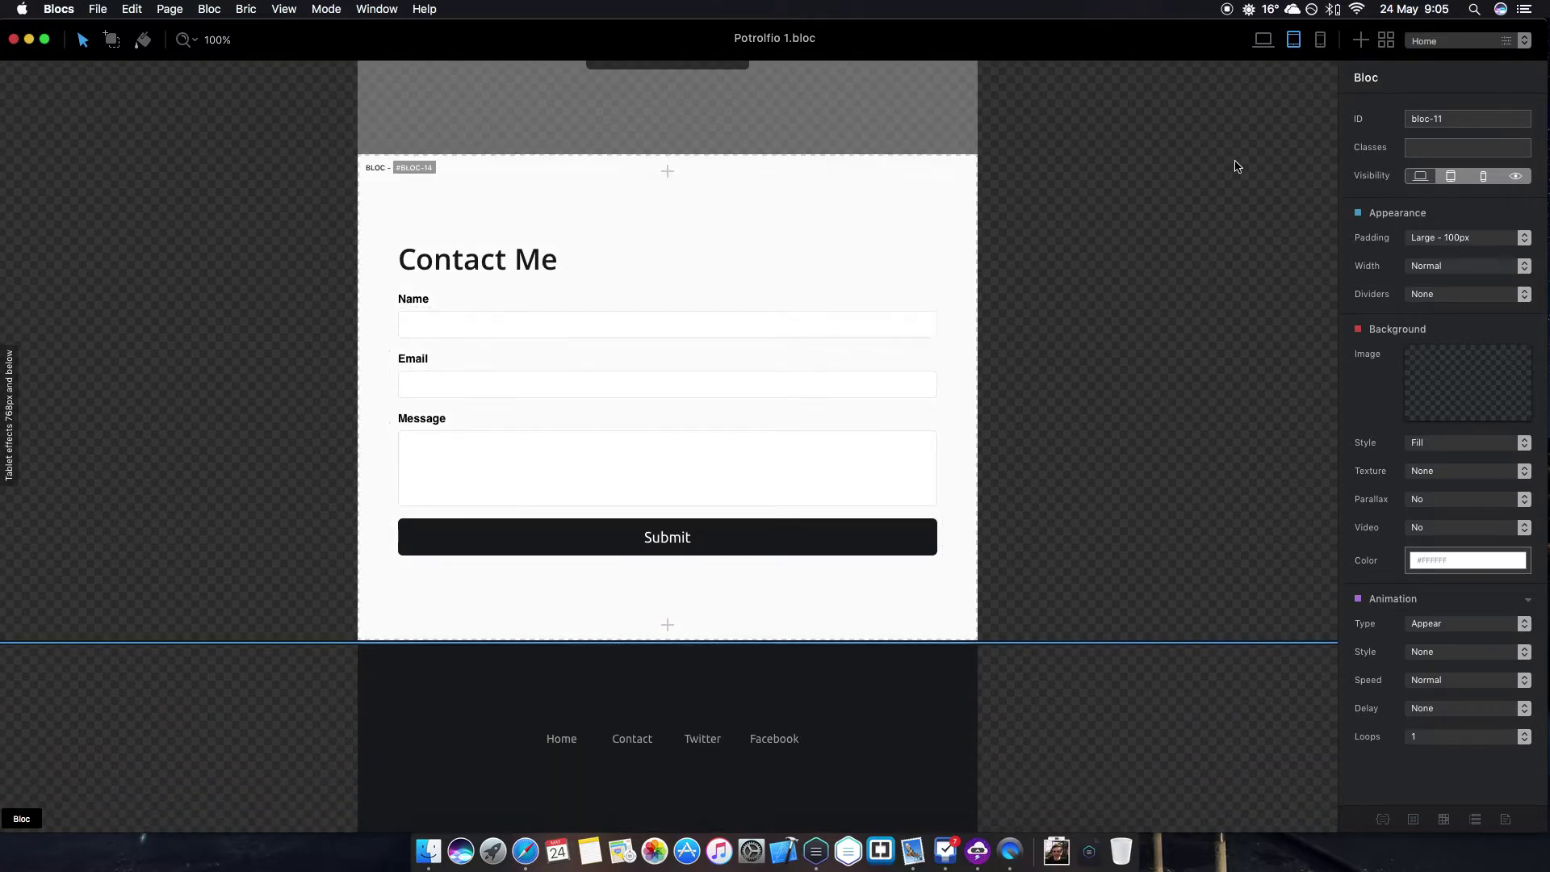
Review the Potrolfio 1.bloc canvas at mobile width, then switch back to desktop width.
{"action": "left_click", "coordinate": [1324, 41]}
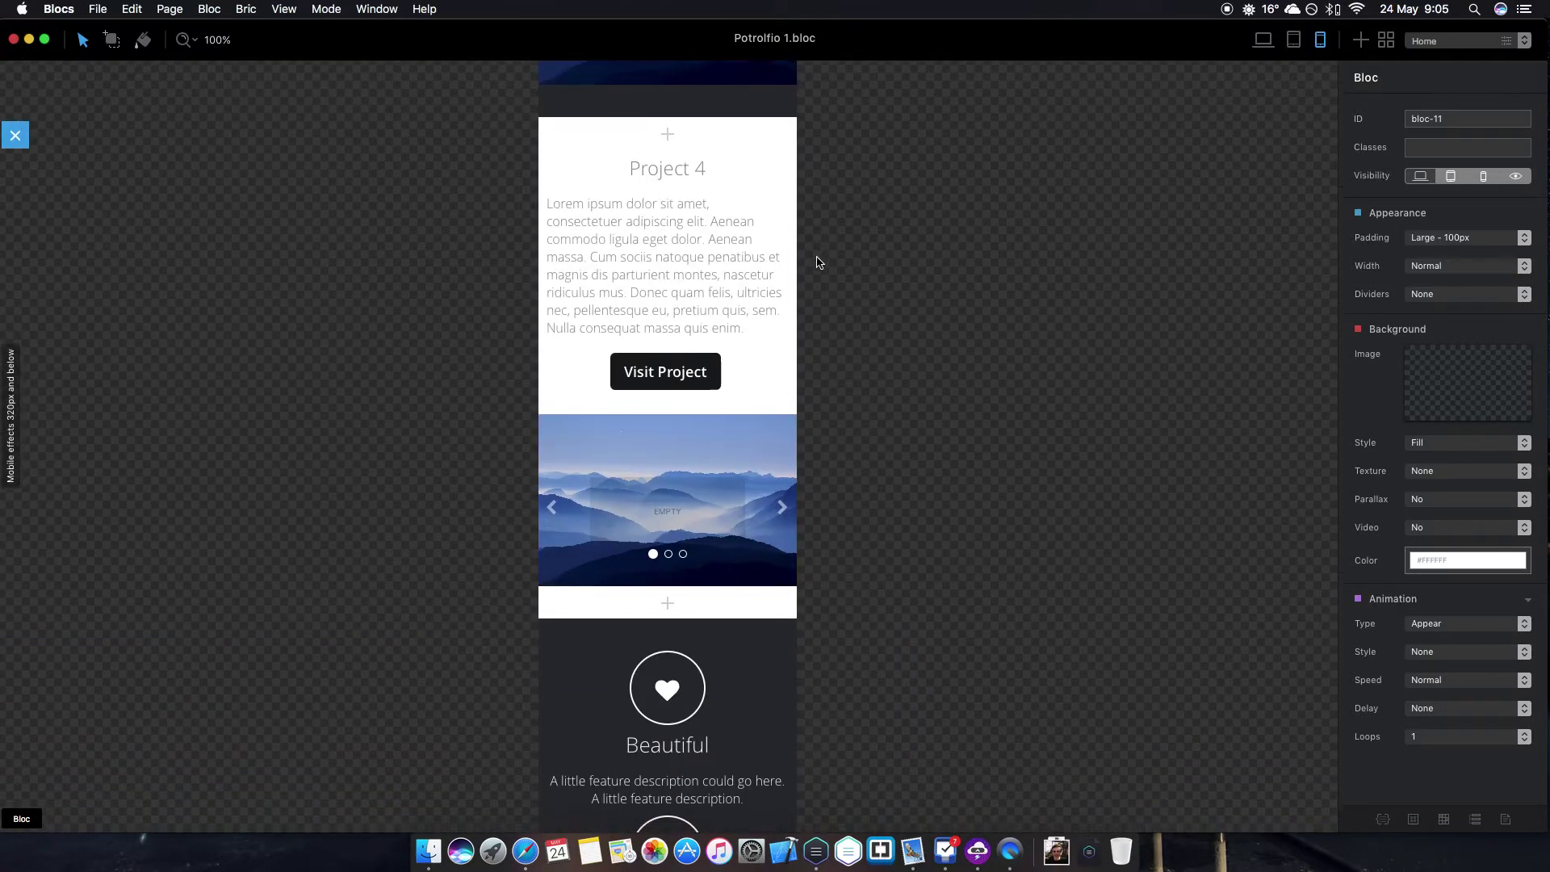
{"action": "scroll", "coordinate": [696, 255], "scroll_direction": "down", "scroll_amount": 15}
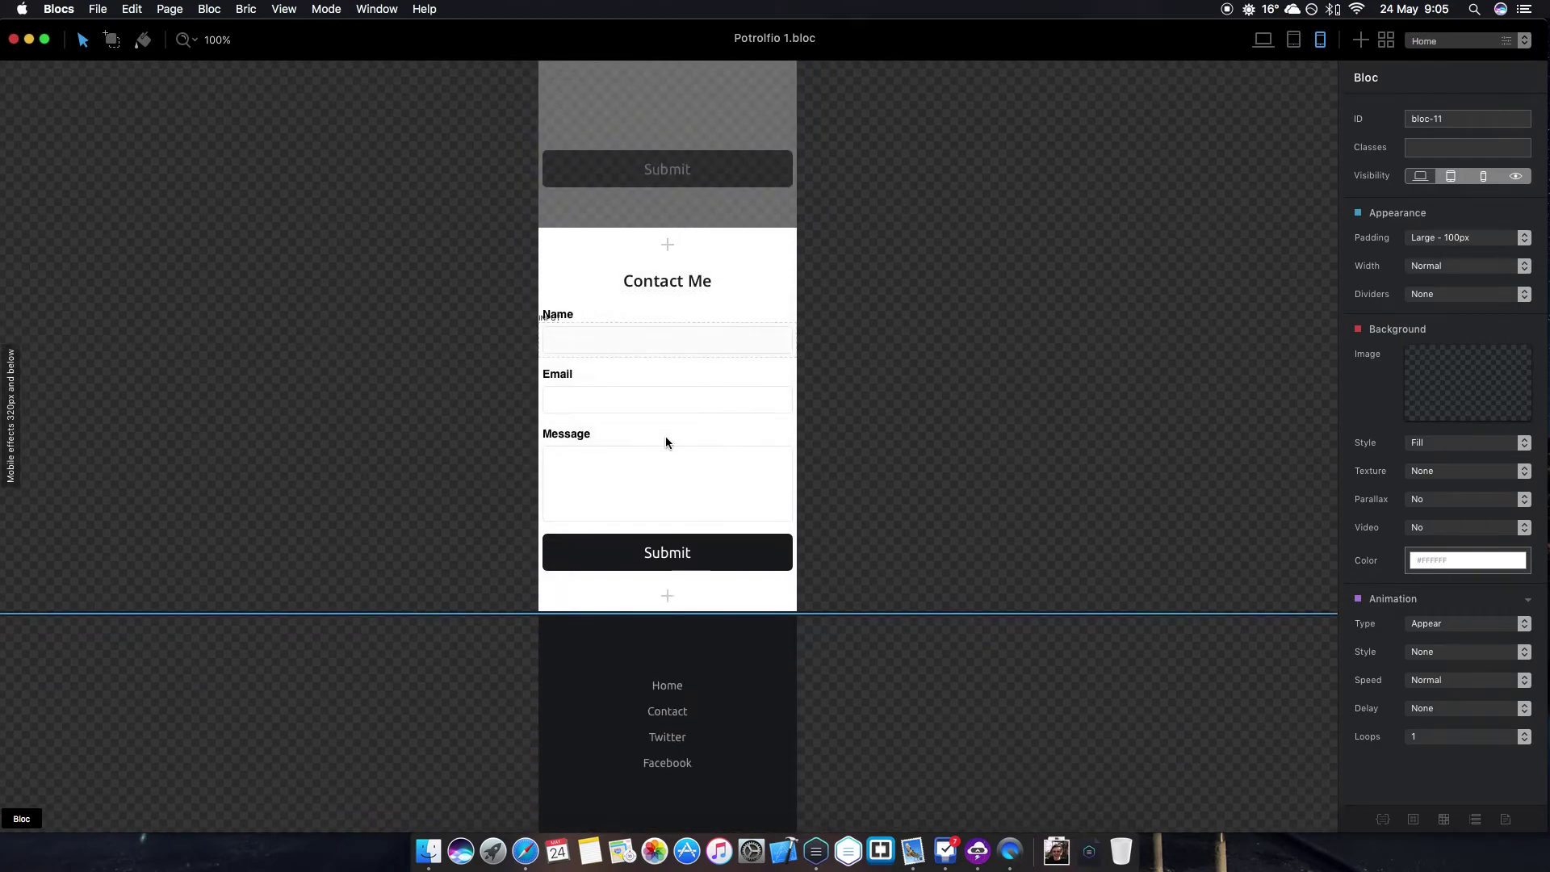
{"action": "scroll", "coordinate": [704, 369], "scroll_direction": "up", "scroll_amount": 10}
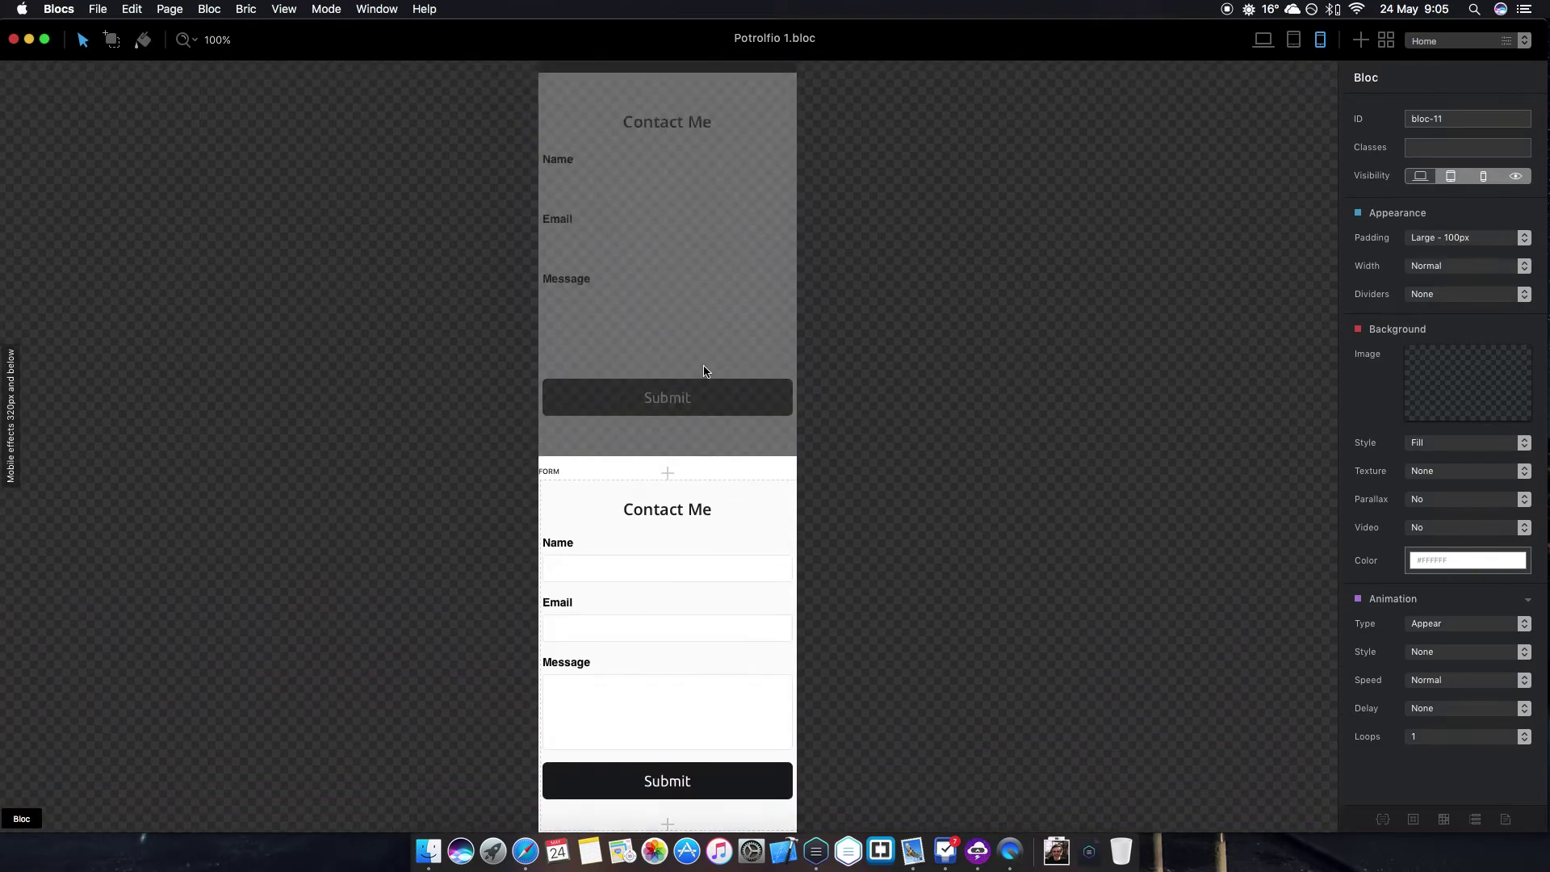
{"action": "scroll", "coordinate": [704, 370], "scroll_direction": "up", "scroll_amount": 10}
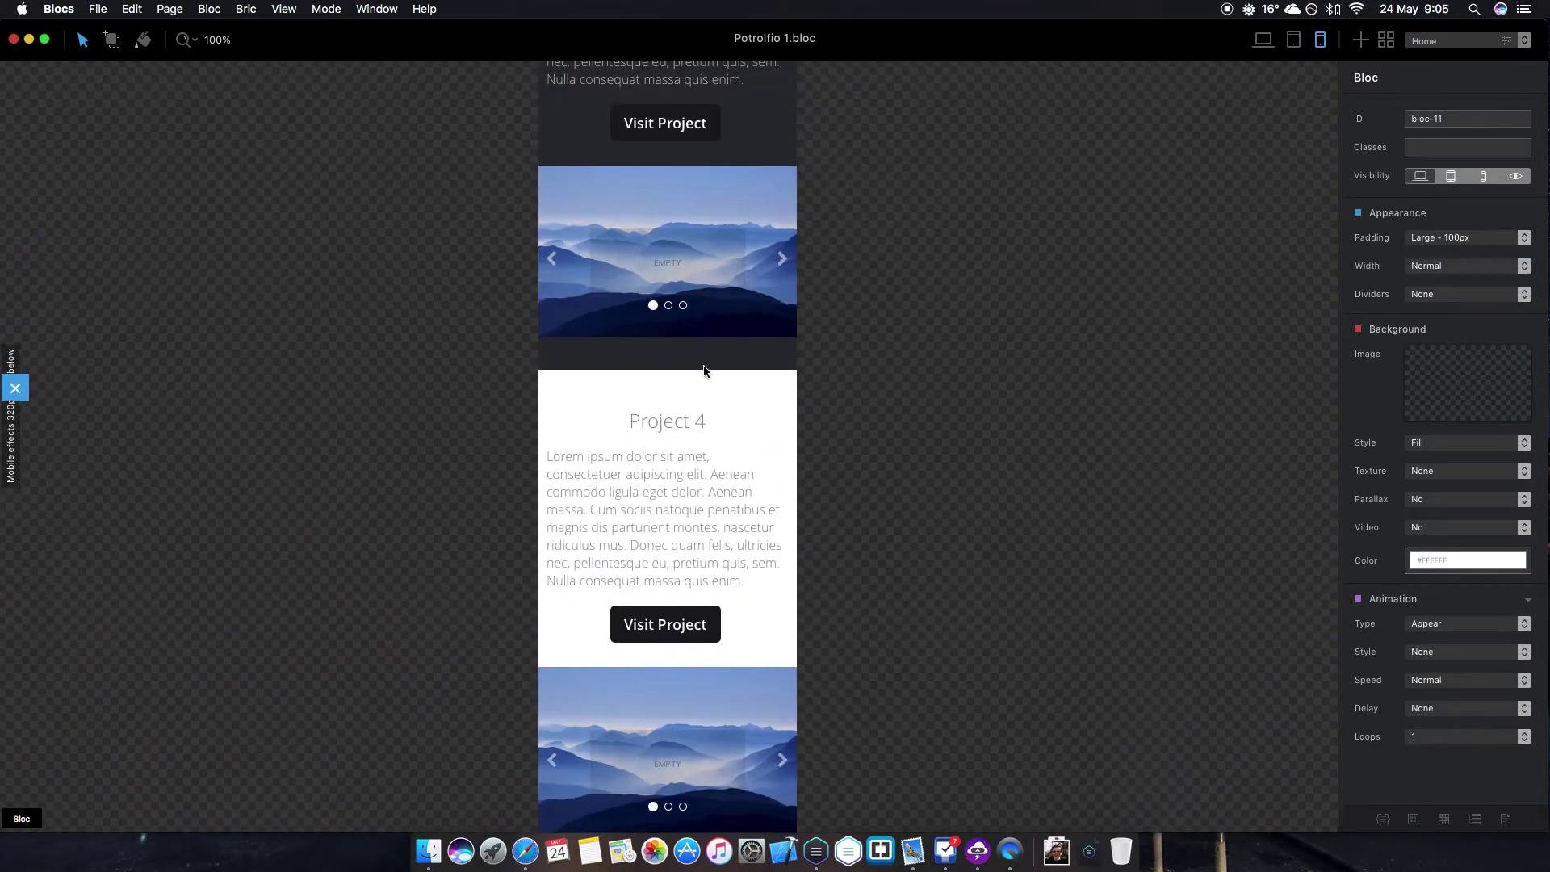
{"action": "scroll", "coordinate": [704, 369], "scroll_direction": "up", "scroll_amount": 10}
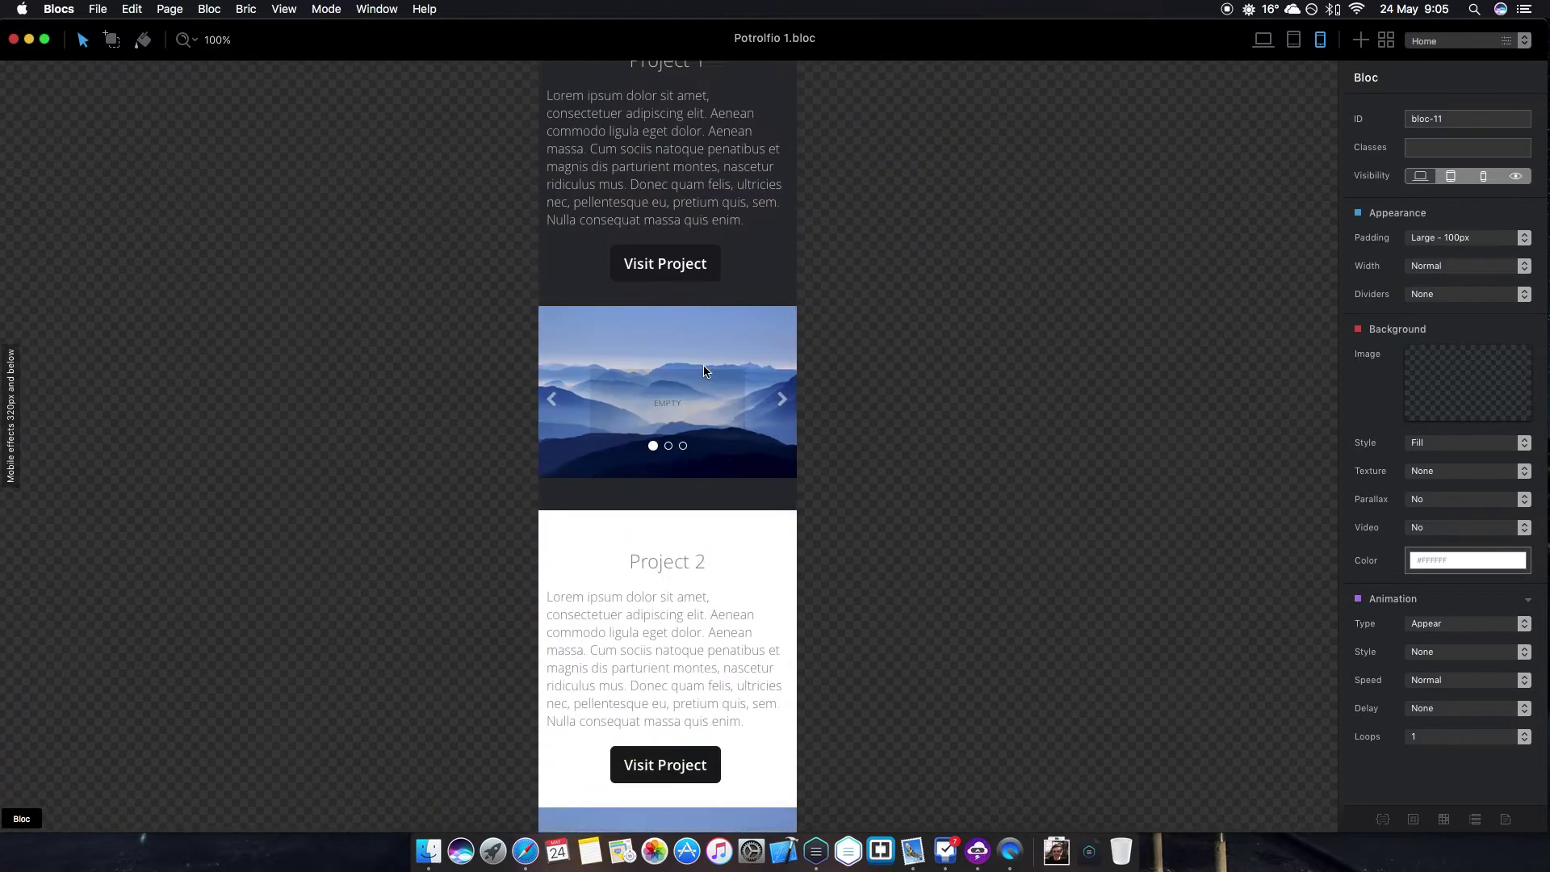
{"action": "scroll", "coordinate": [704, 370], "scroll_direction": "up", "scroll_amount": 10}
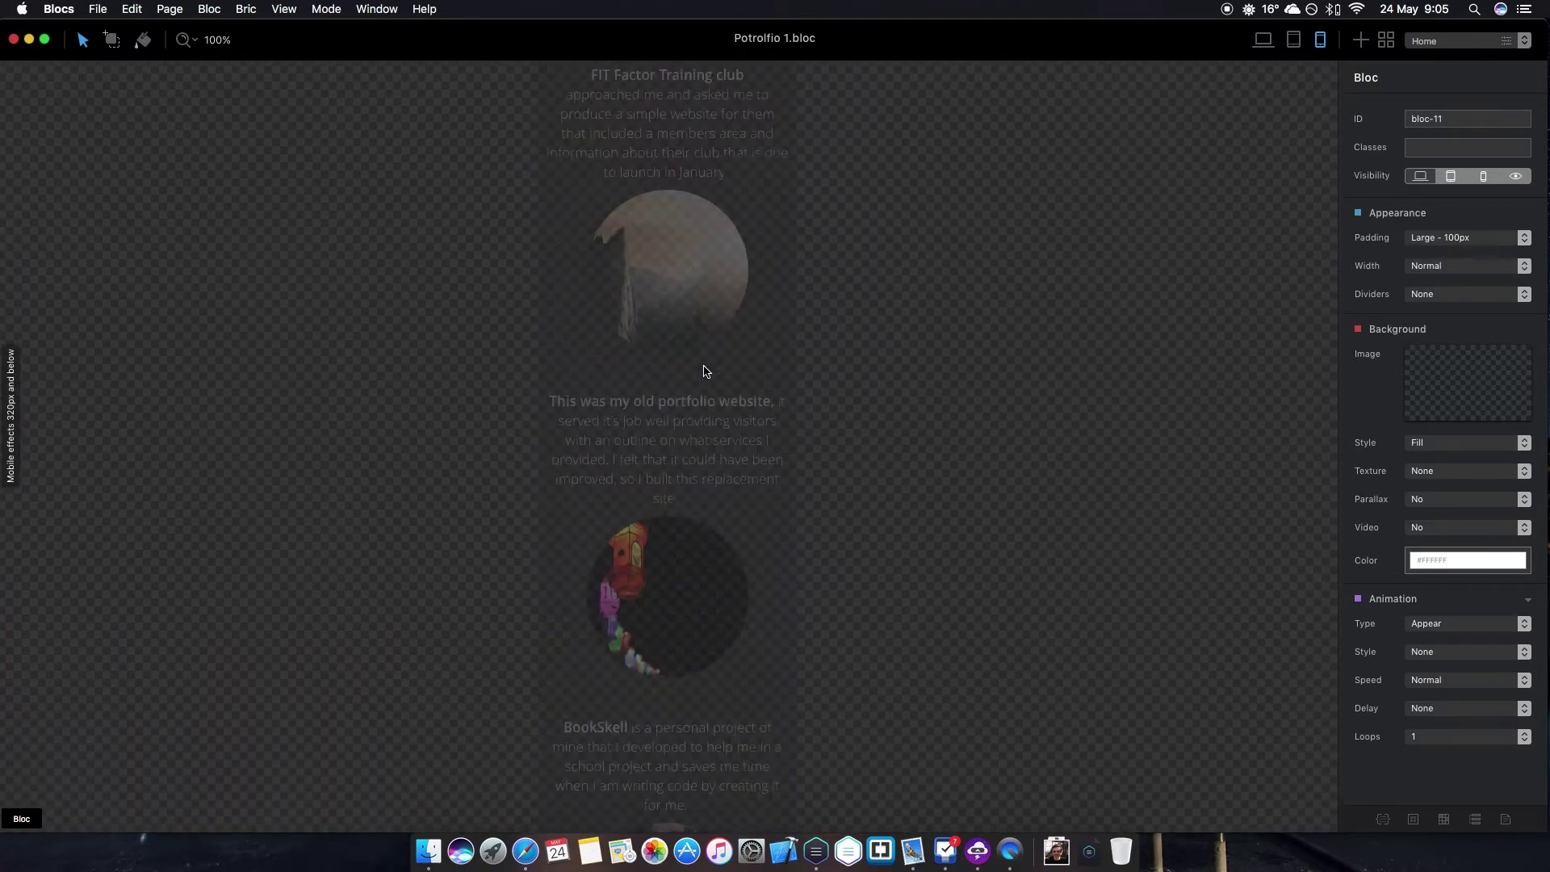
{"action": "scroll", "coordinate": [704, 369], "scroll_direction": "down", "scroll_amount": 3}
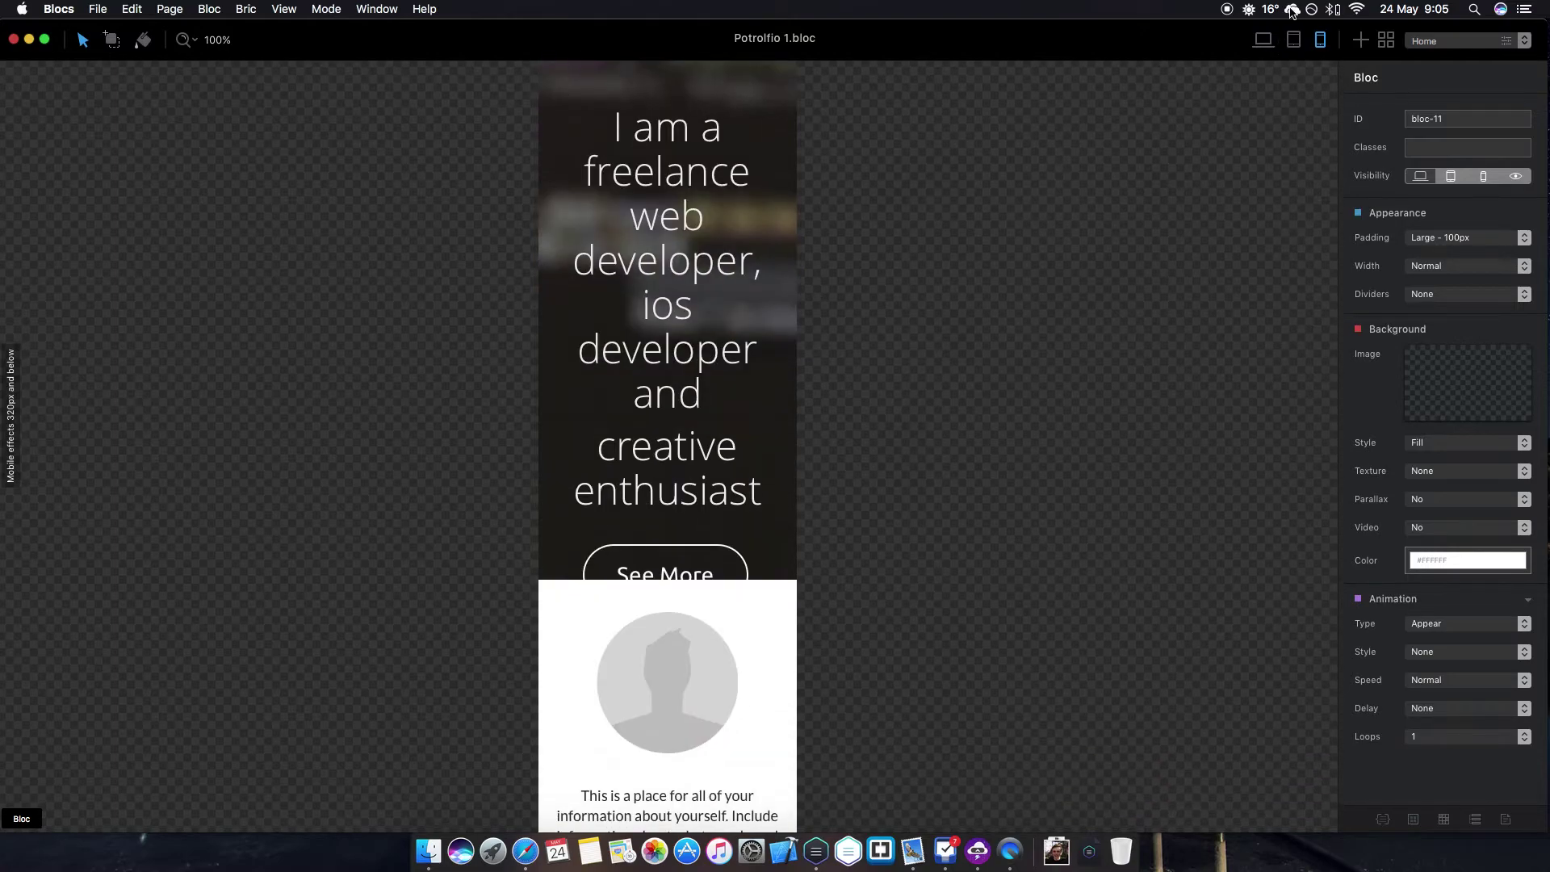
{"action": "left_click", "coordinate": [1272, 40]}
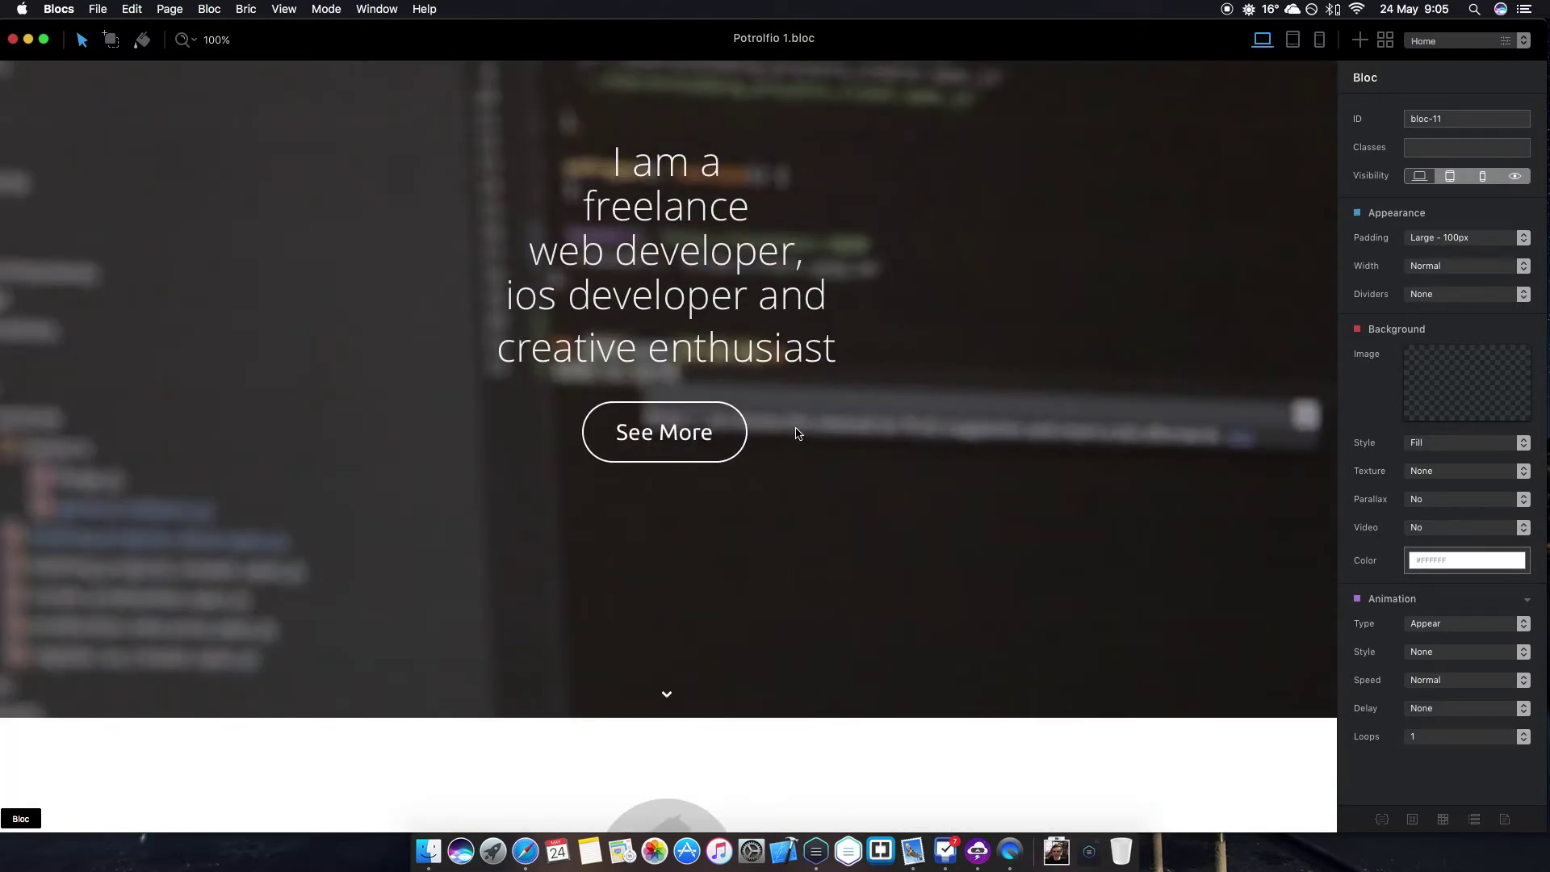
{"action": "scroll", "coordinate": [796, 434], "scroll_direction": "up", "scroll_amount": 3}
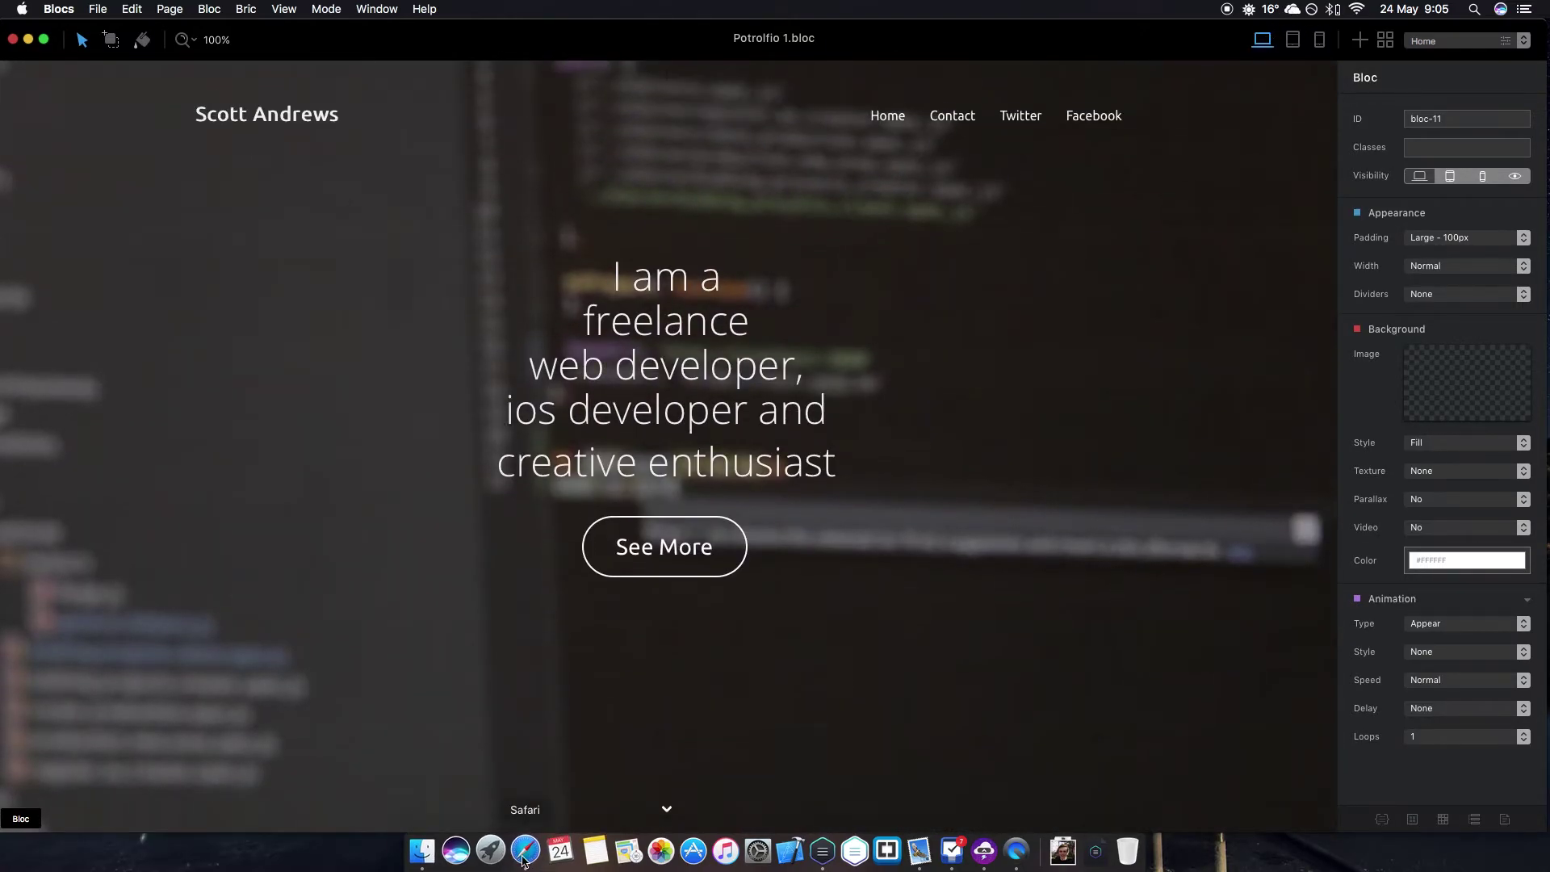
Bring Safari to the front and reload the portfolio preview page.
{"action": "left_click", "coordinate": [525, 854]}
{"action": "left_click", "coordinate": [1030, 33]}
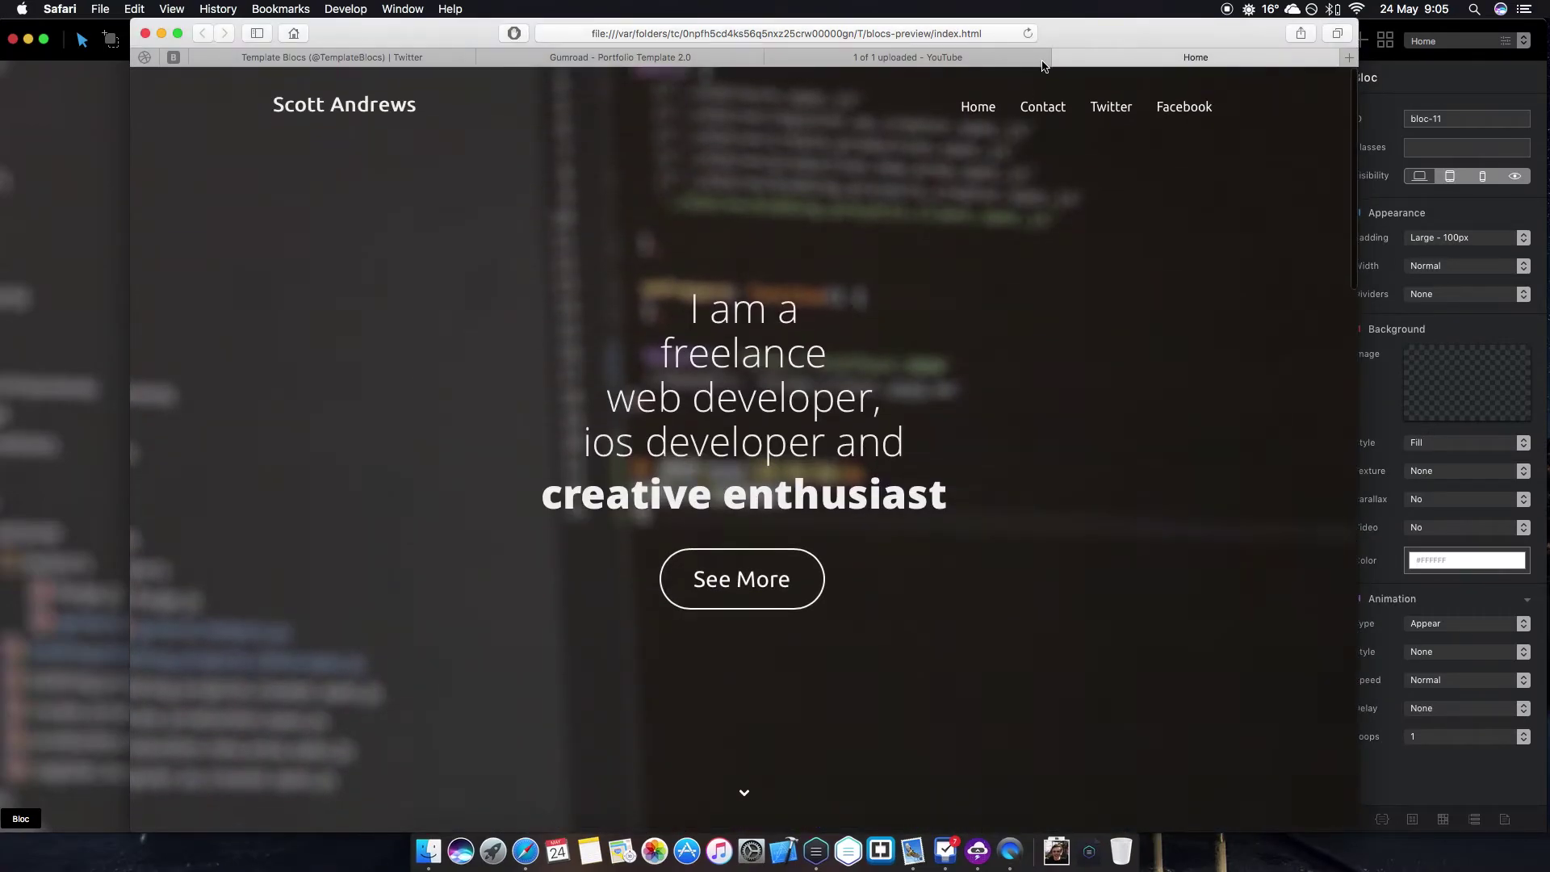
{"action": "key", "text": "super+r"}
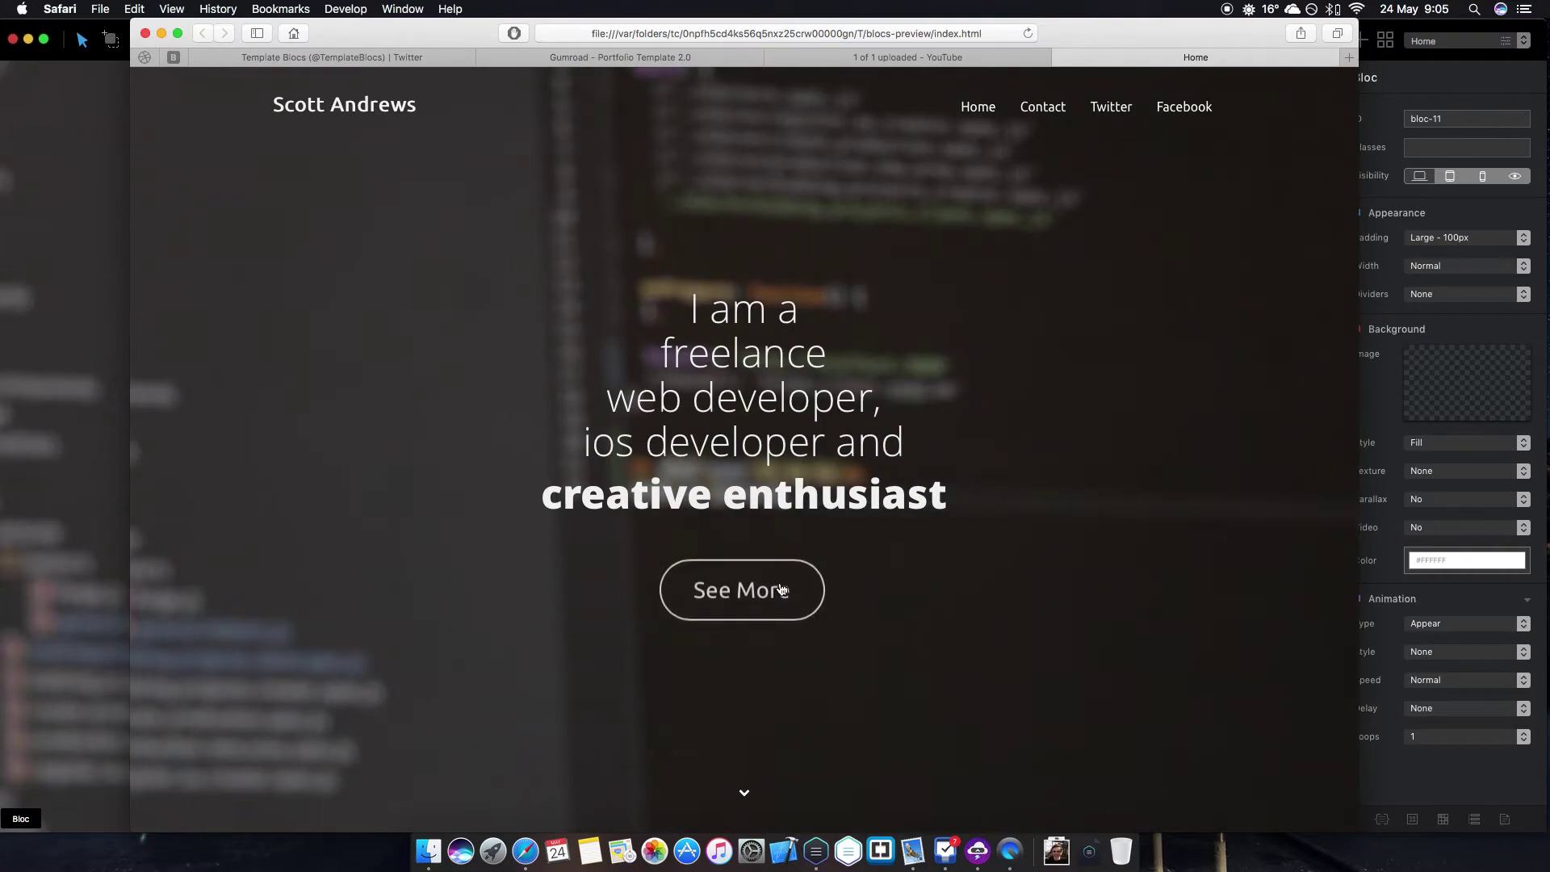
Scroll down the reloaded page to watch its sections animate in, then back up.
{"action": "scroll", "coordinate": [1017, 480], "scroll_direction": "down", "scroll_amount": 10}
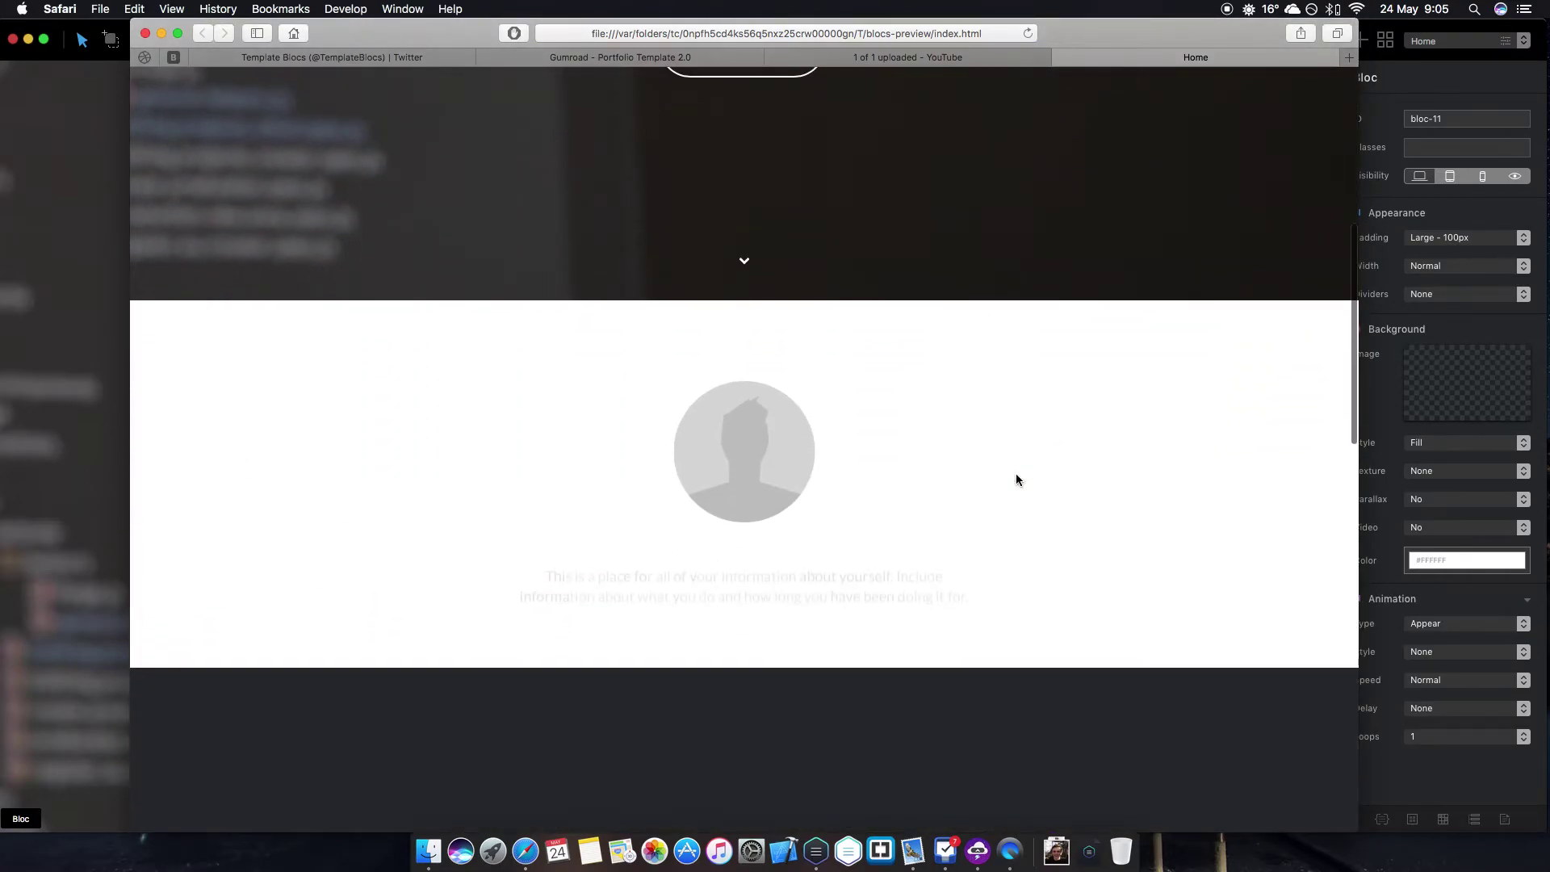
{"action": "scroll", "coordinate": [1016, 478], "scroll_direction": "down", "scroll_amount": 5}
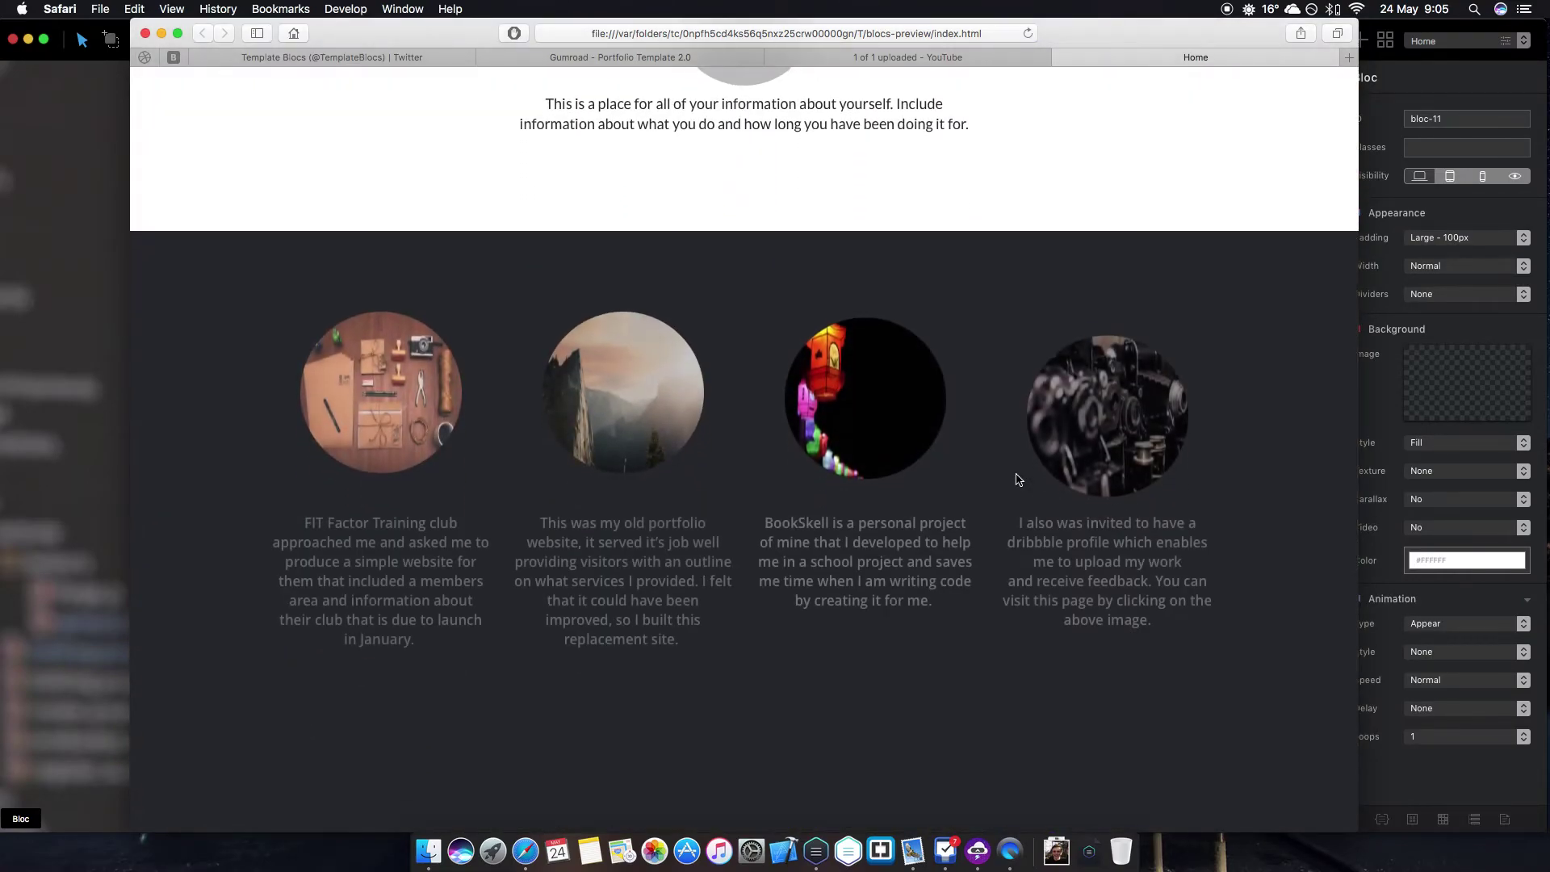
{"action": "scroll", "coordinate": [1017, 480], "scroll_direction": "down", "scroll_amount": 5}
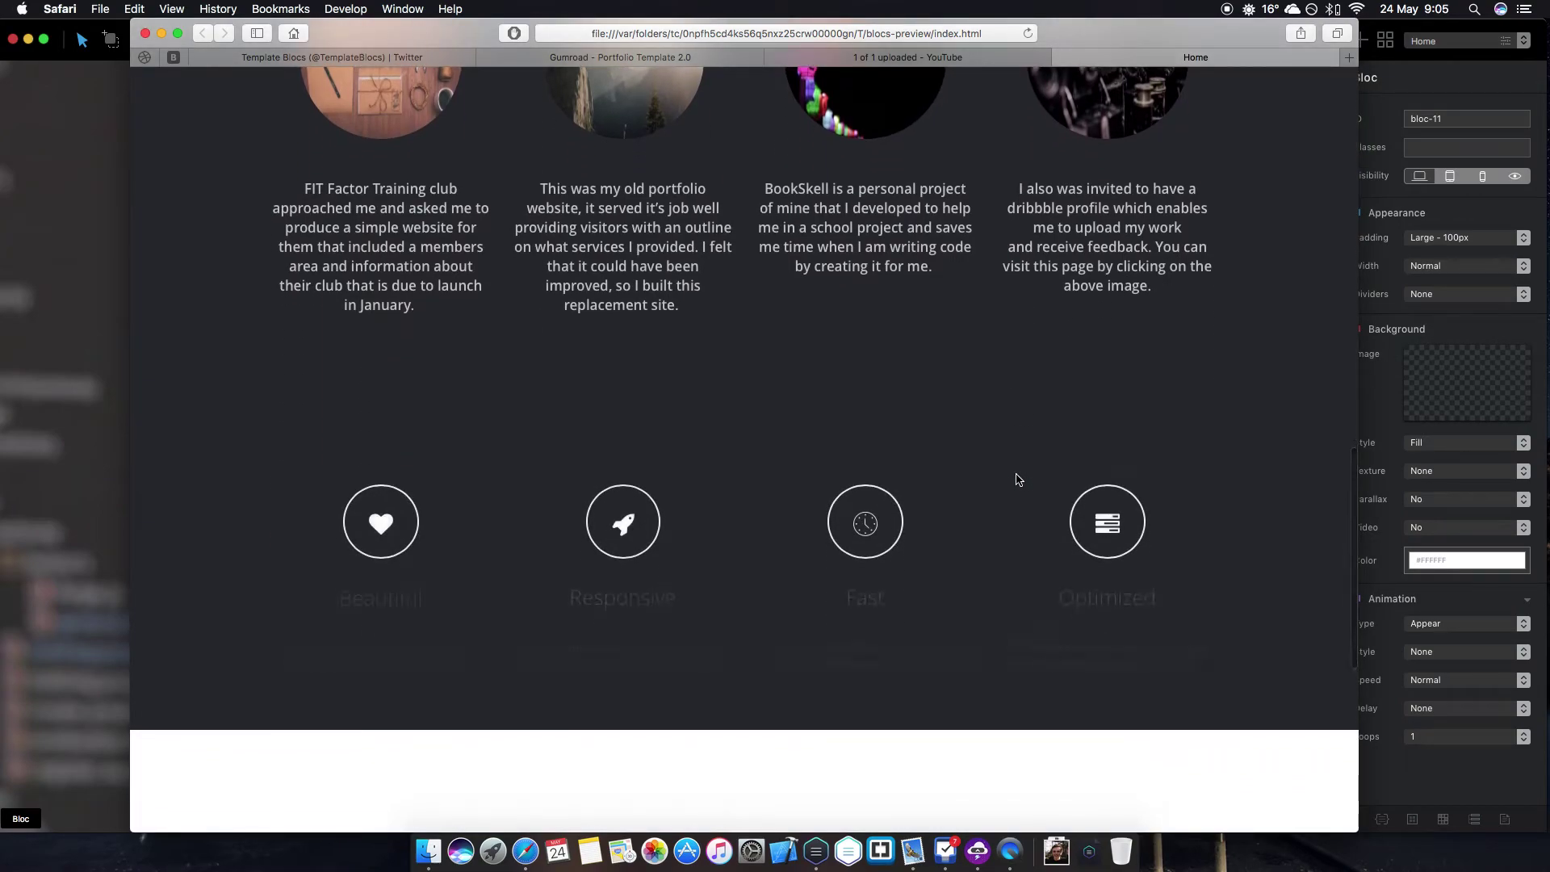
{"action": "scroll", "coordinate": [827, 583], "scroll_direction": "down", "scroll_amount": 8}
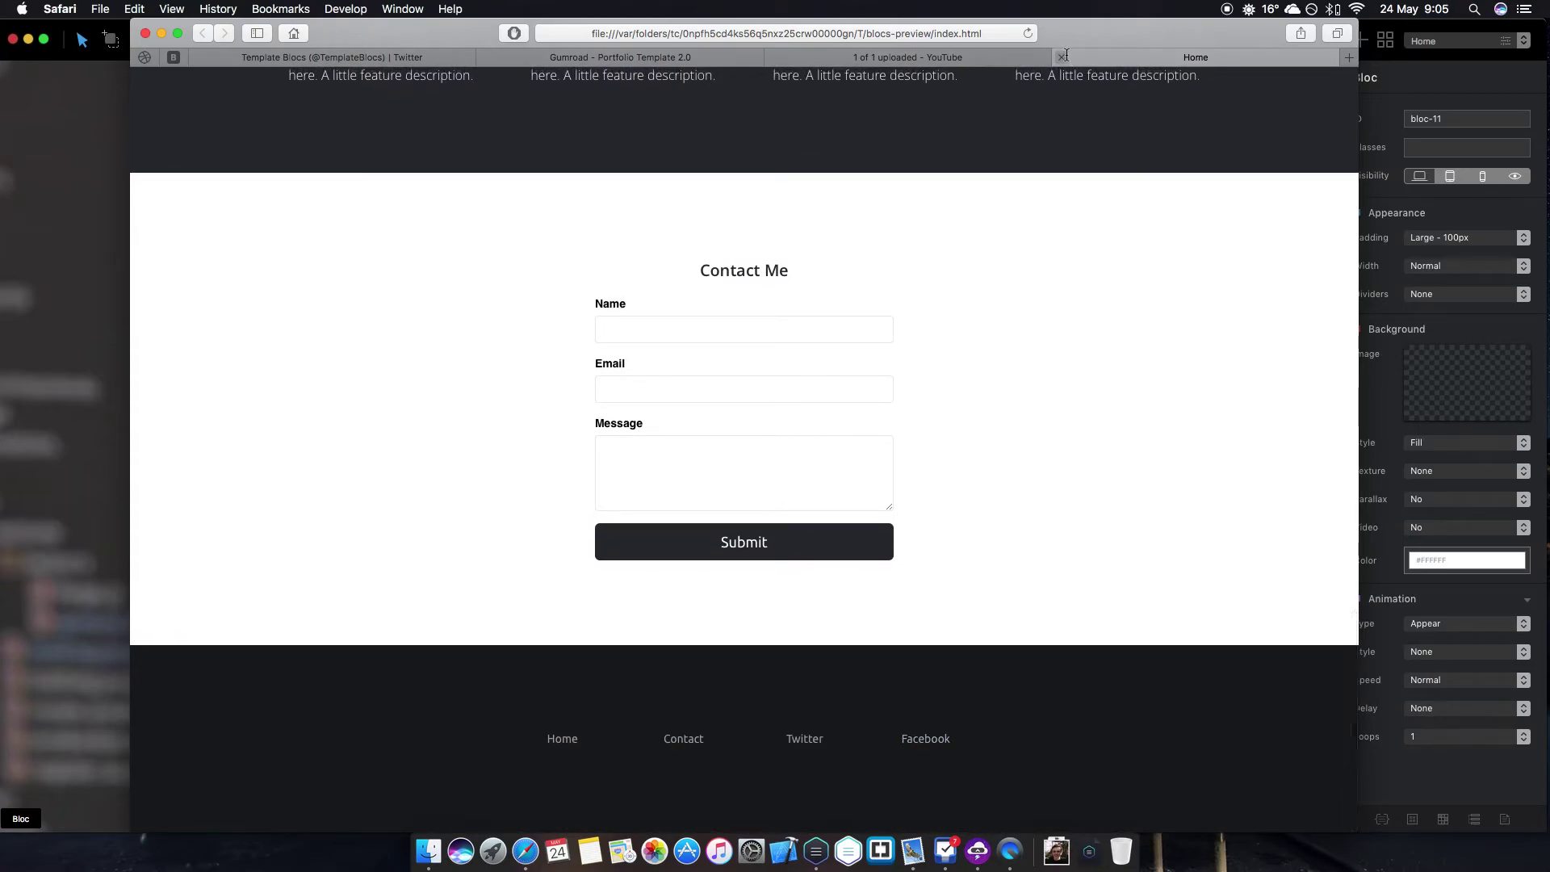
{"action": "scroll", "coordinate": [1109, 253], "scroll_direction": "up", "scroll_amount": 4}
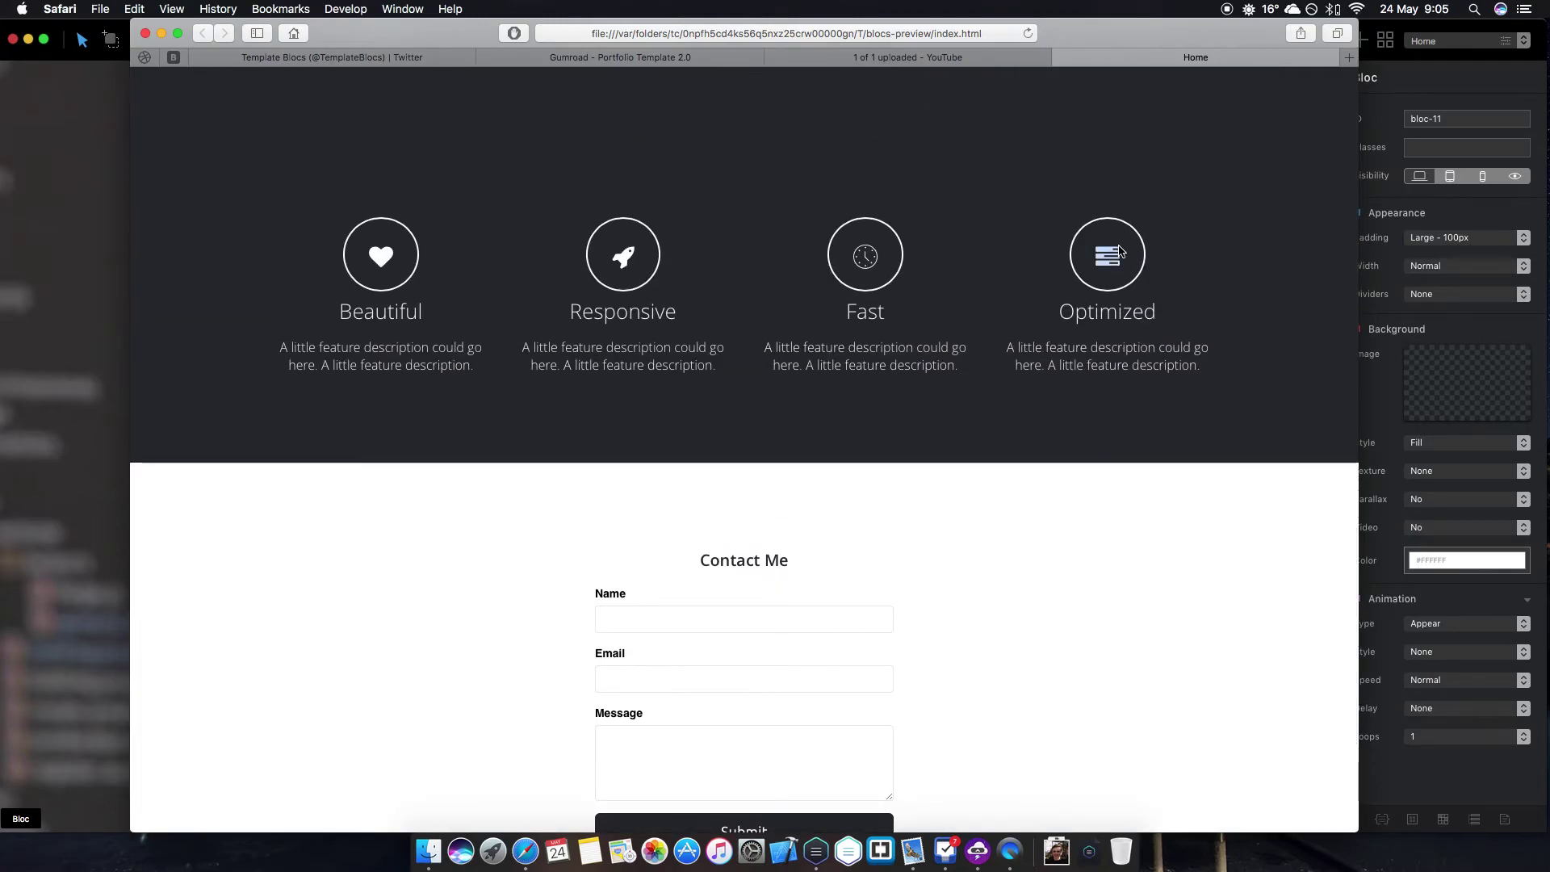
{"action": "scroll", "coordinate": [1119, 252], "scroll_direction": "up", "scroll_amount": 15}
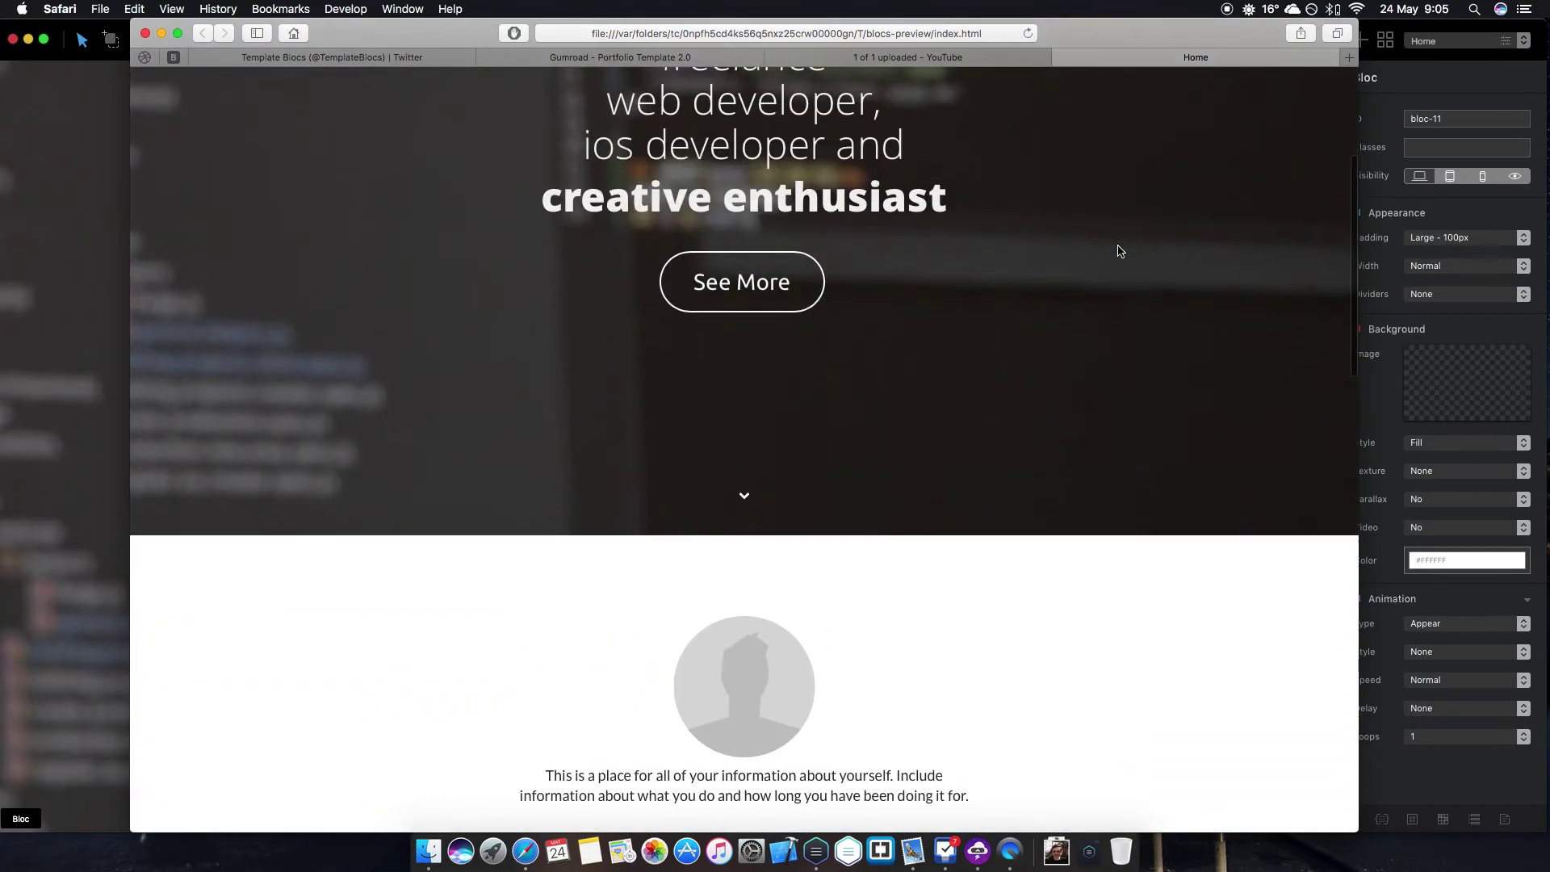
{"action": "scroll", "coordinate": [1119, 251], "scroll_direction": "up", "scroll_amount": 4}
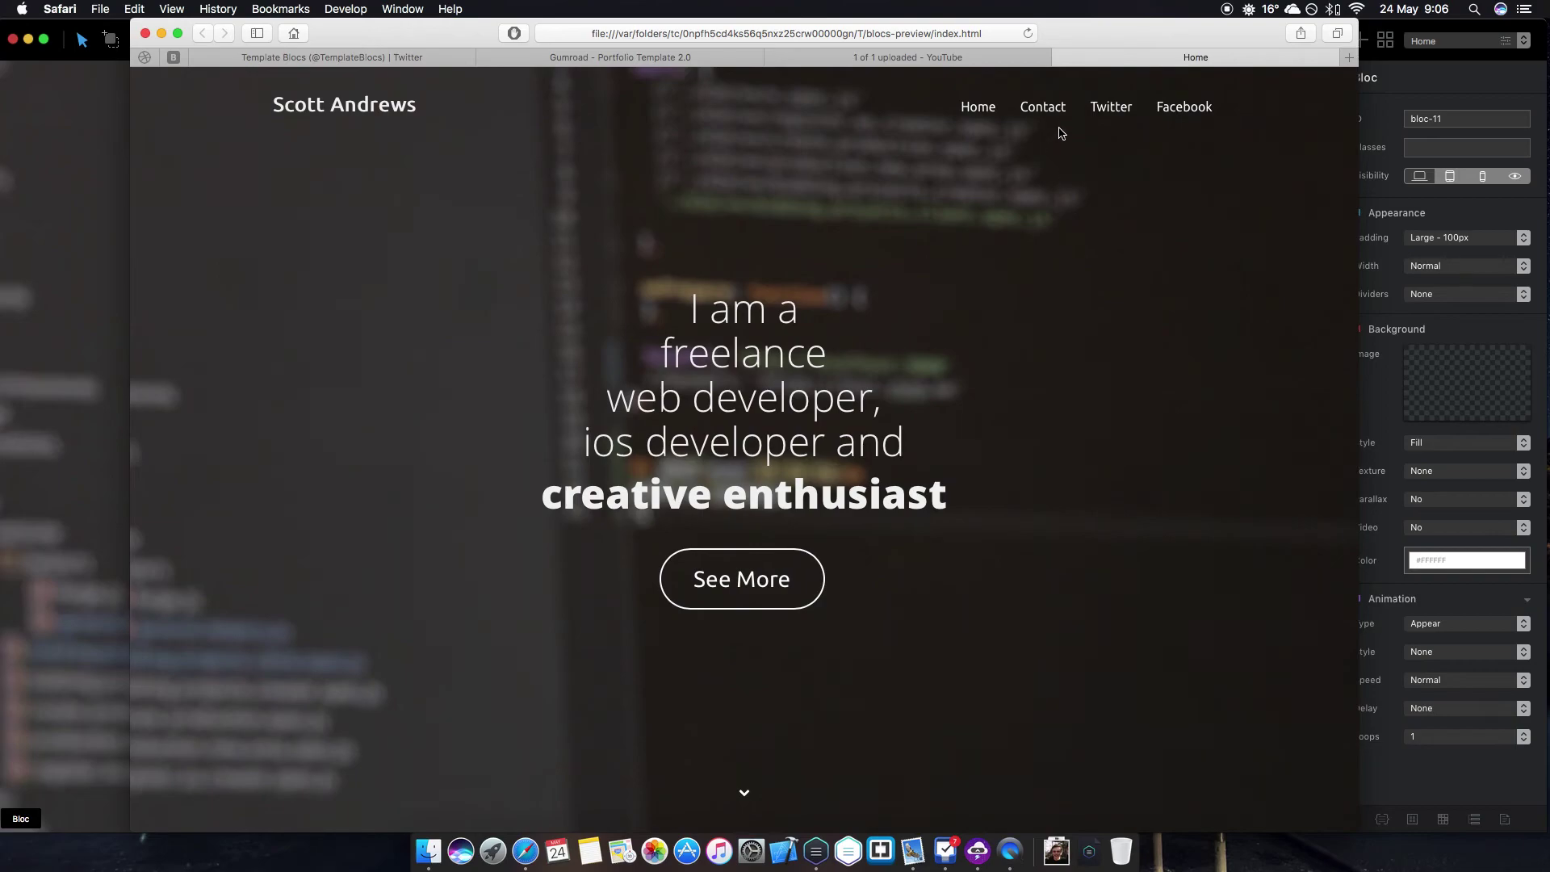
{"action": "scroll", "coordinate": [1287, 252], "scroll_direction": "down", "scroll_amount": 2}
{"action": "scroll", "coordinate": [1256, 252], "scroll_direction": "up", "scroll_amount": 2}
{"action": "scroll", "coordinate": [1222, 246], "scroll_direction": "down", "scroll_amount": 5}
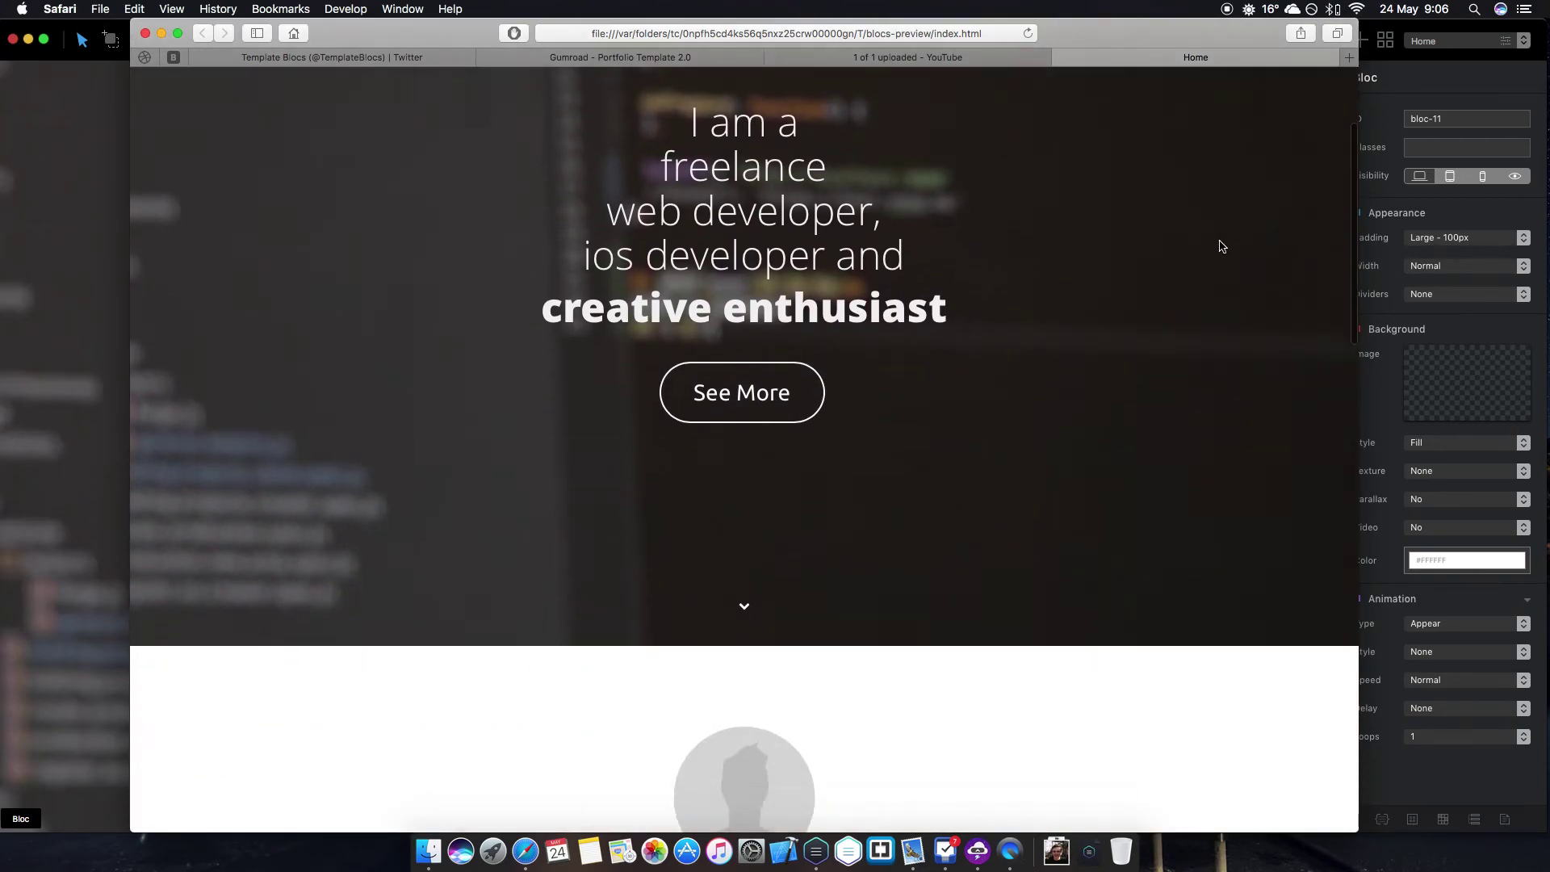
{"action": "scroll", "coordinate": [1222, 246], "scroll_direction": "down", "scroll_amount": 10}
{"action": "scroll", "coordinate": [1221, 246], "scroll_direction": "up", "scroll_amount": 15}
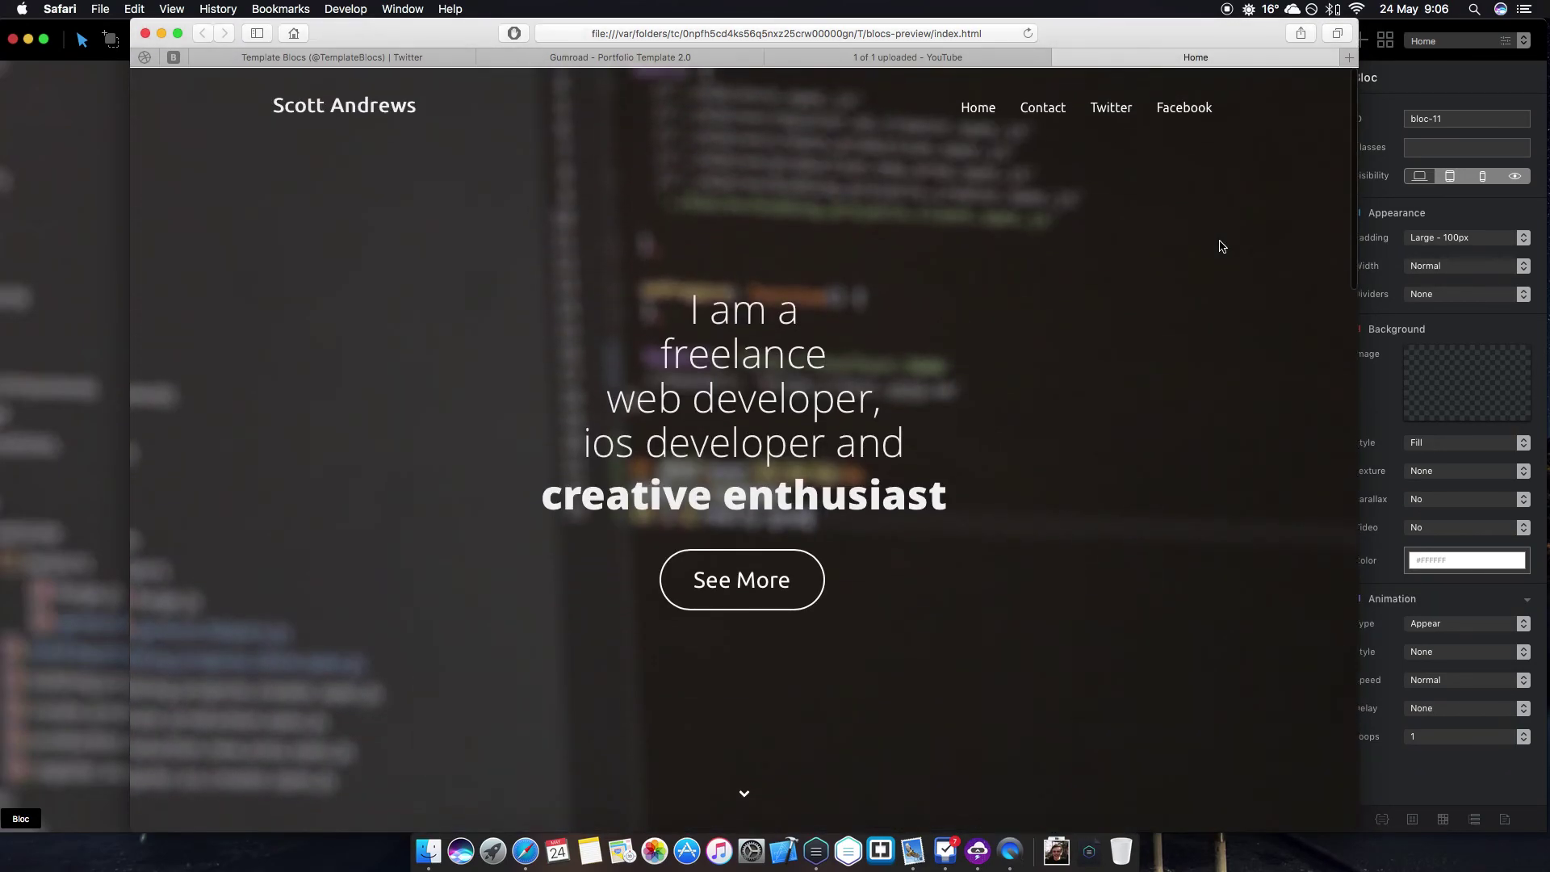